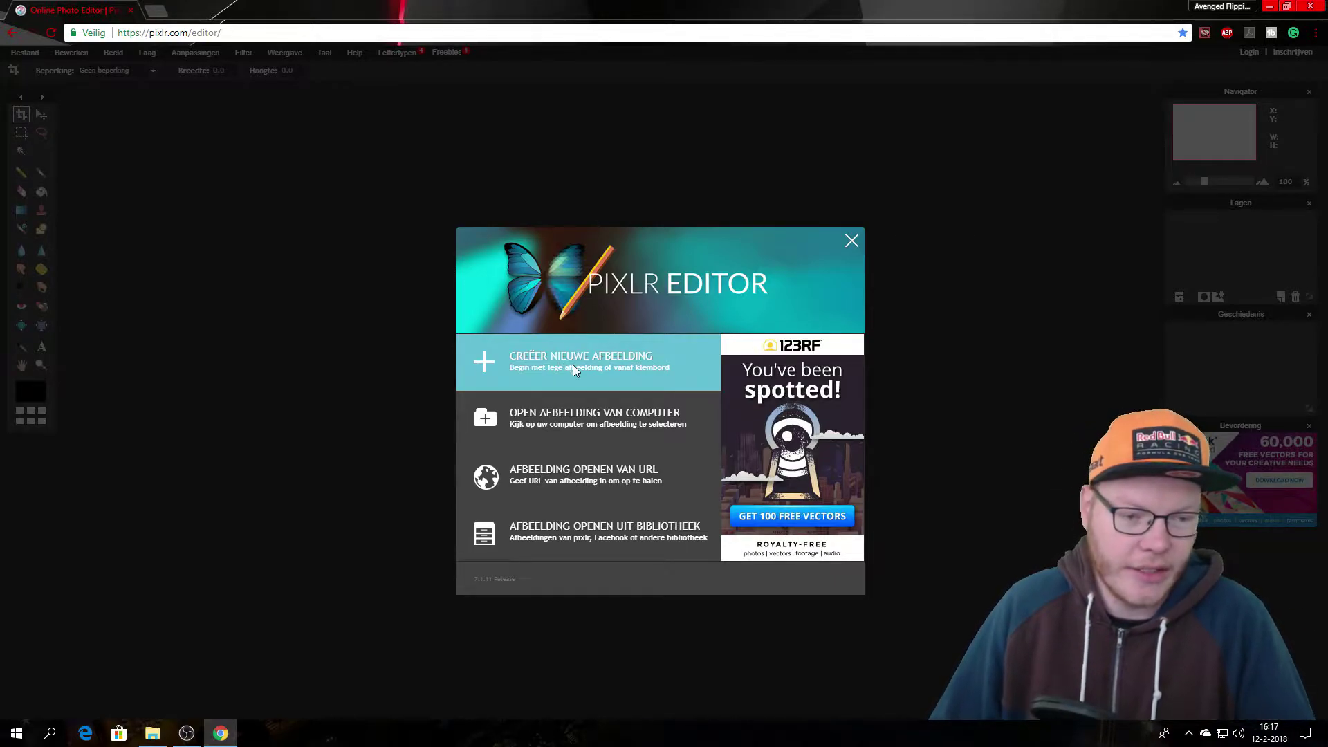
# Start a new image named "live FH3 12 feb 2018" with a width of 1280 and a height of 720.
pyautogui.click(572, 364)
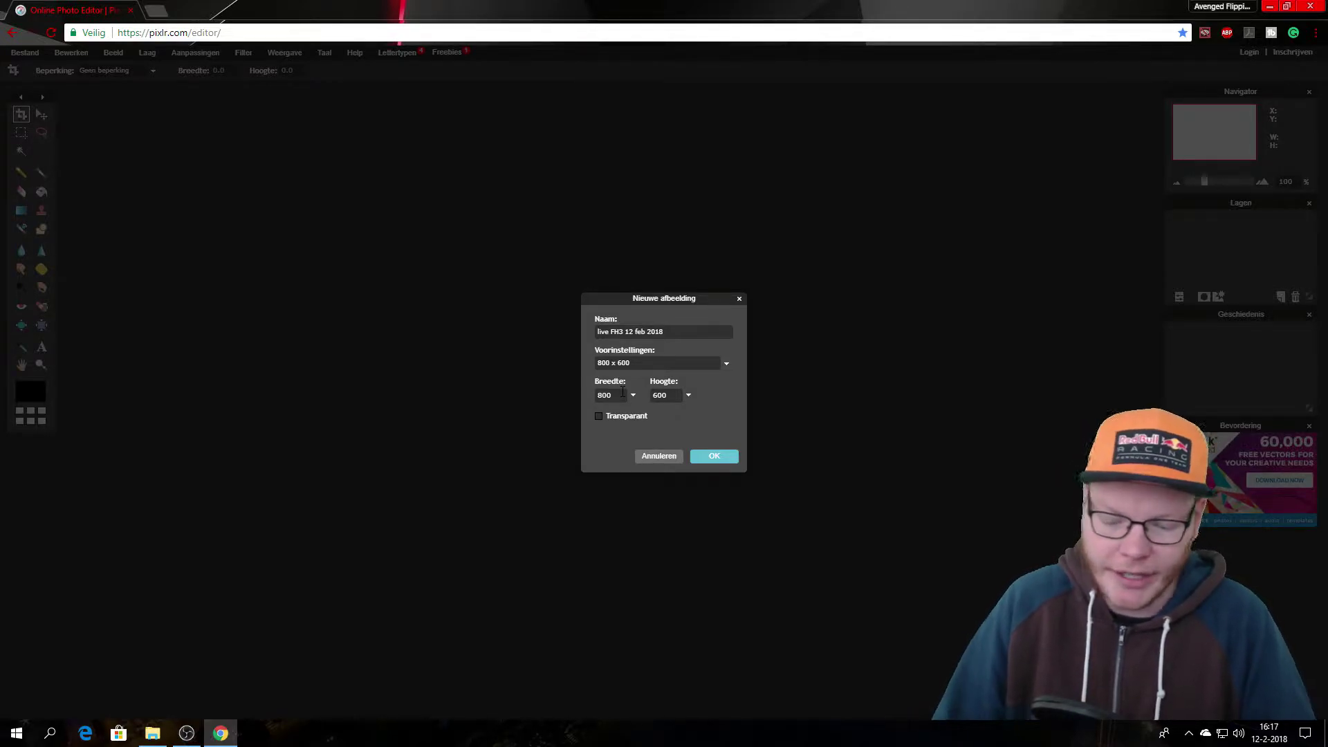
pyautogui.press('BackSpace')
pyautogui.press('BackSpace')
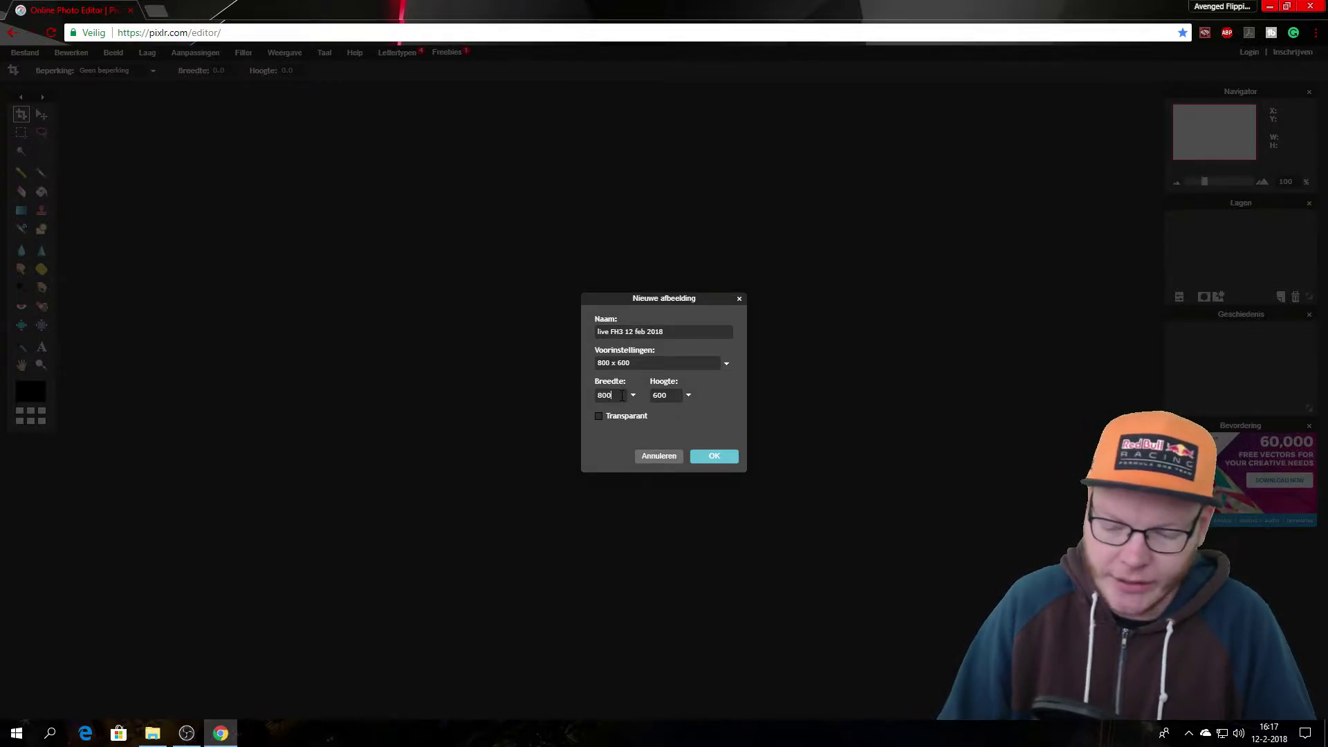
pyautogui.press('BackSpace')
pyautogui.write('1280')
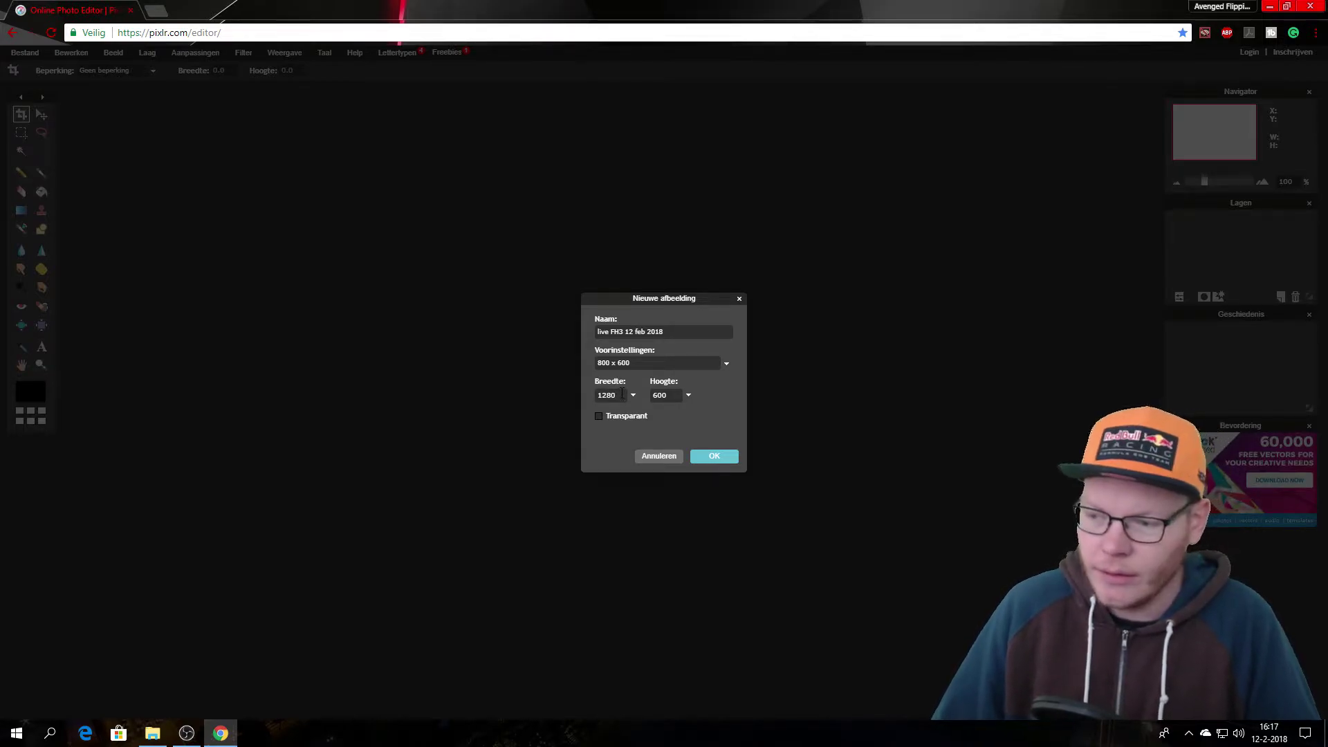
pyautogui.click(676, 393)
pyautogui.press('BackSpace')
pyautogui.press('BackSpace')
pyautogui.press('BackSpace')
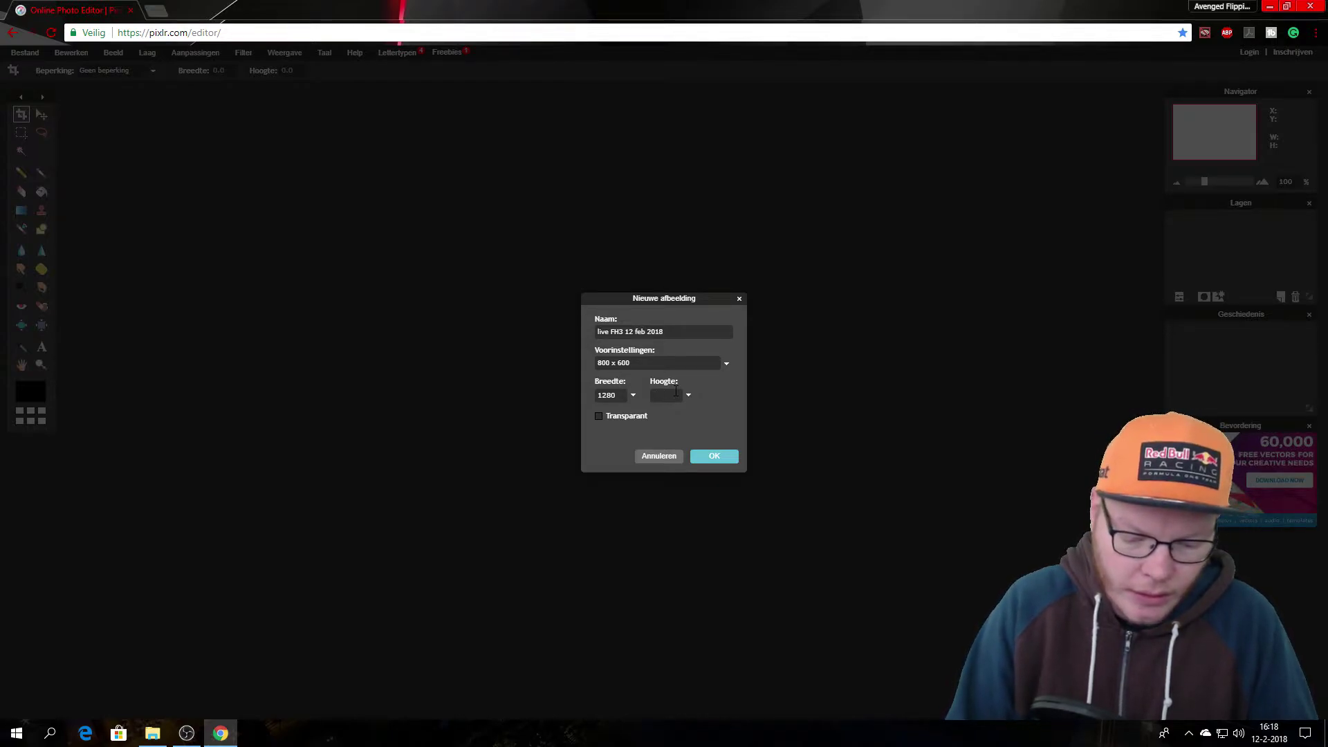
pyautogui.write('720')
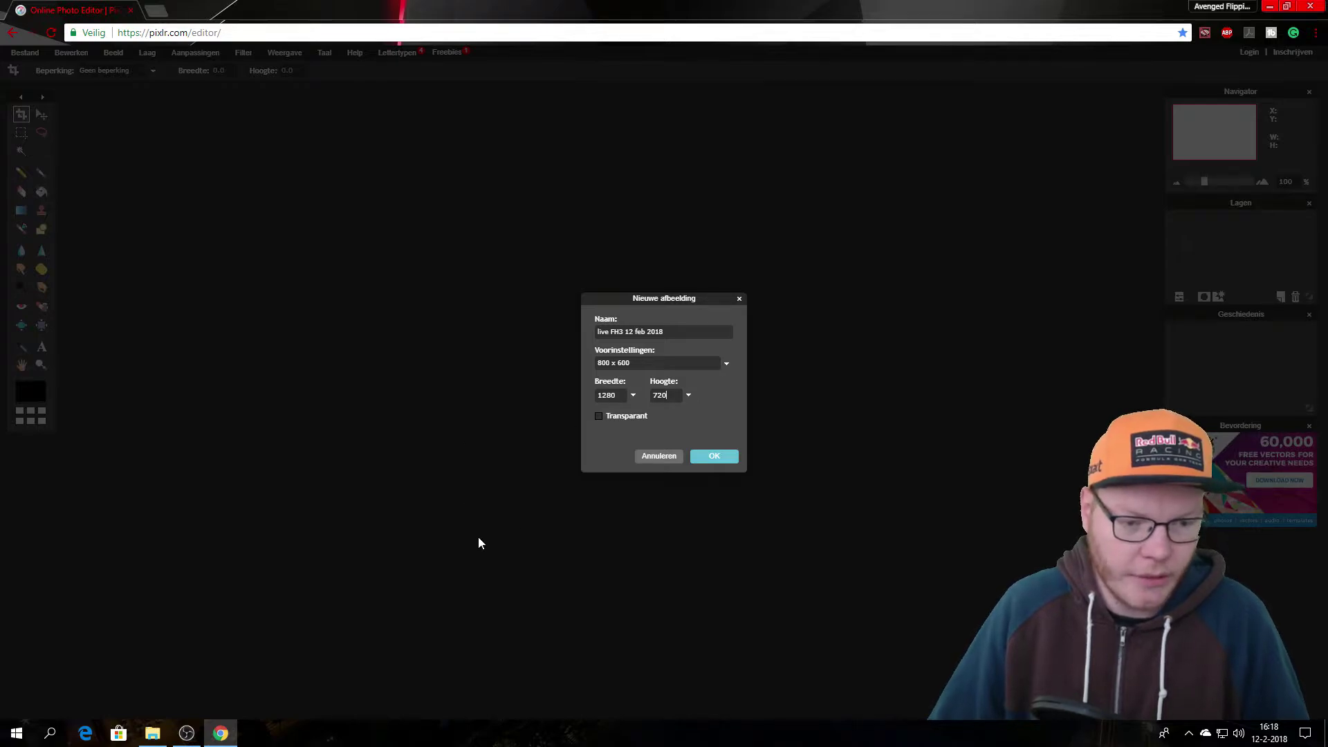
# Enlarge the page display, bring the new image dialog into clear view, and create the image with a transparent background.
pyautogui.hotkey('ctrl', '+')
pyautogui.hotkey('ctrl', '+')
pyautogui.hotkey('ctrl', '+')
pyautogui.hotkey('ctrl', '+')
pyautogui.hotkey('ctrl', '+')
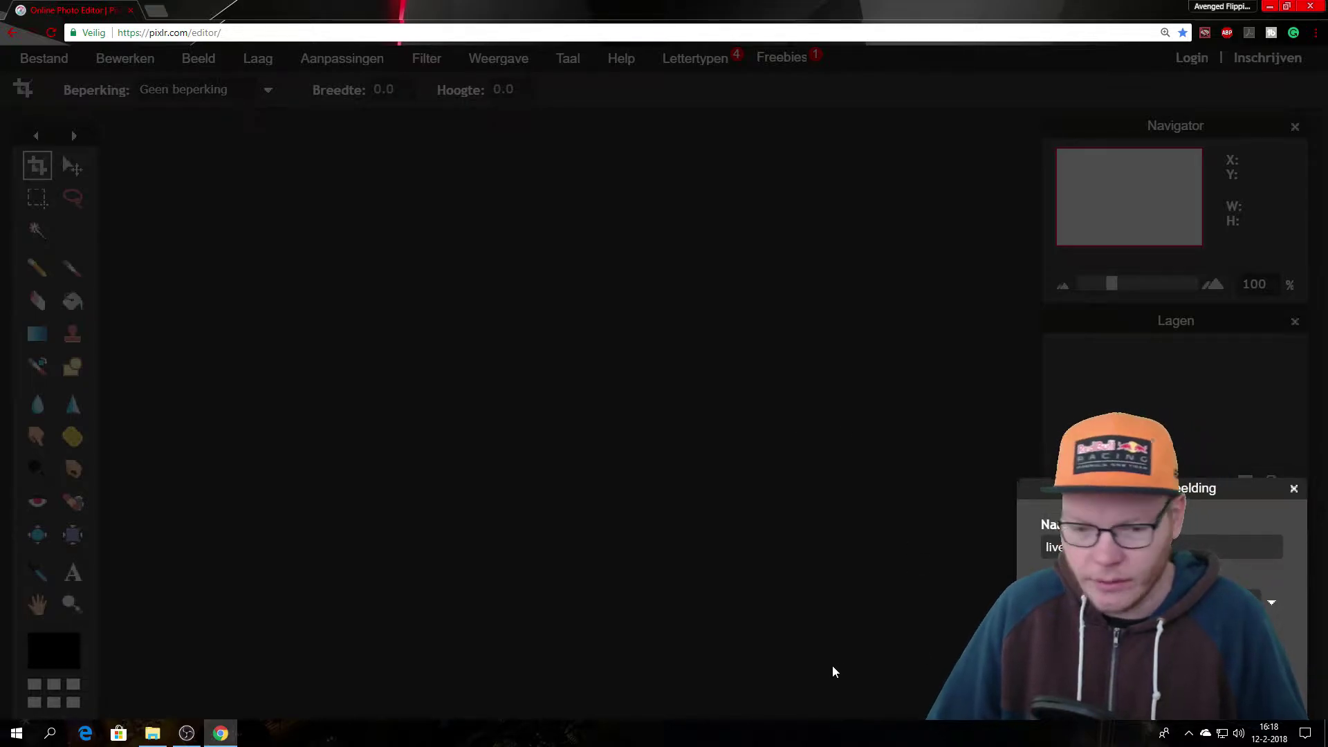
pyautogui.moveTo(1153, 491); pyautogui.dragTo(667, 302)
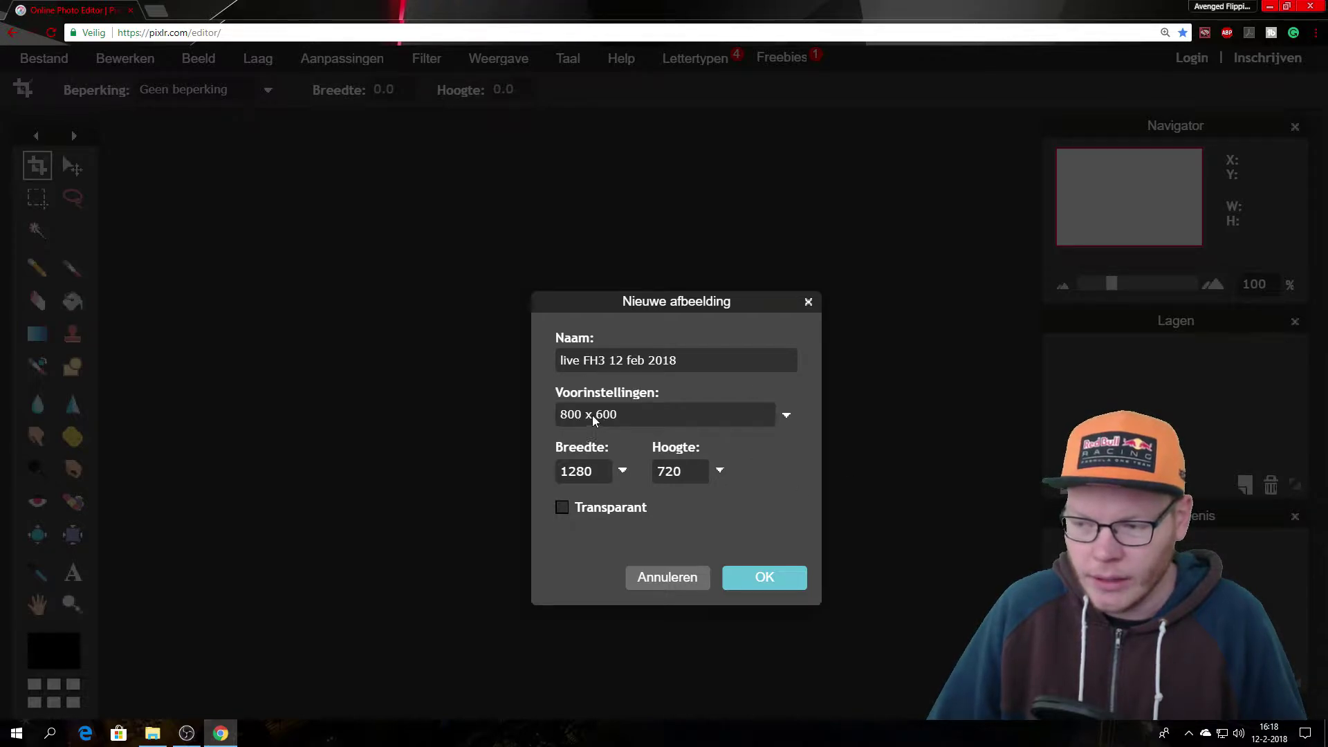
pyautogui.click(562, 508)
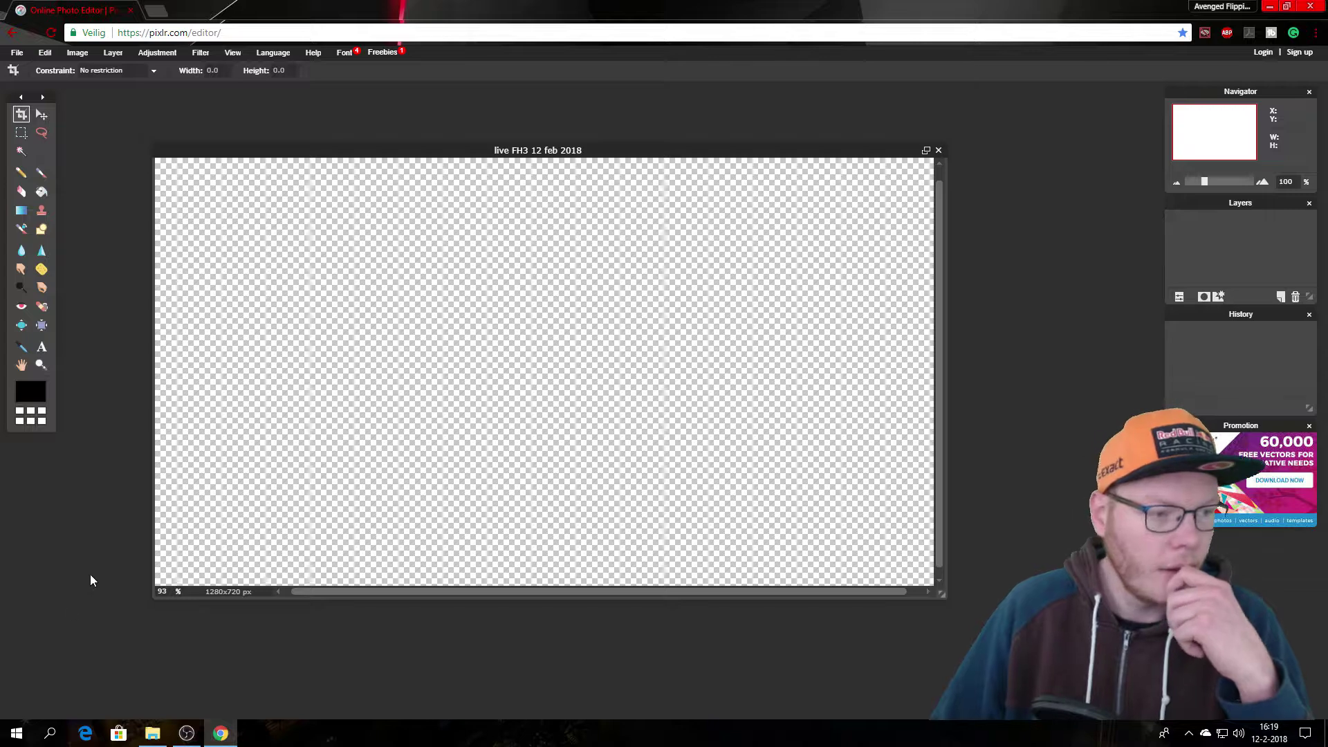
# Open the beach car photo bscap0075 from the E: drive as a separate image.
pyautogui.click(15, 53)
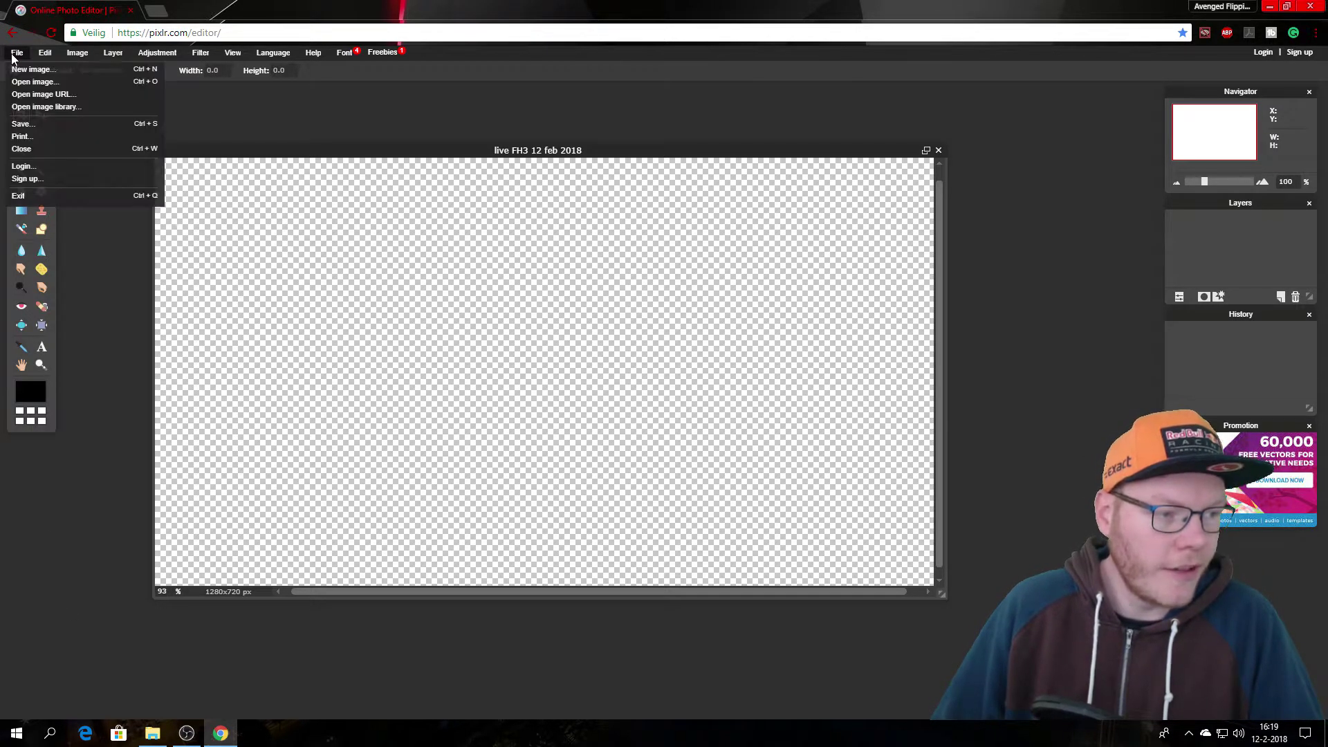
pyautogui.click(42, 85)
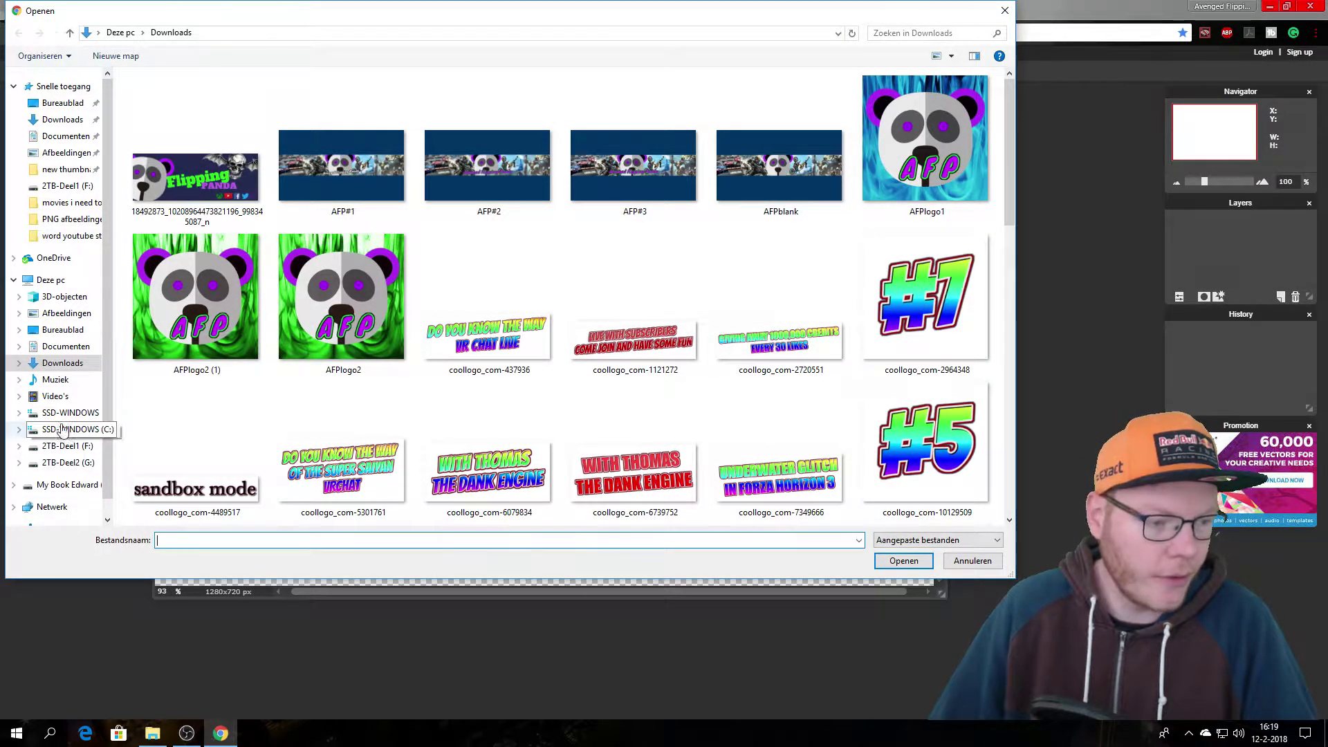
pyautogui.click(66, 429)
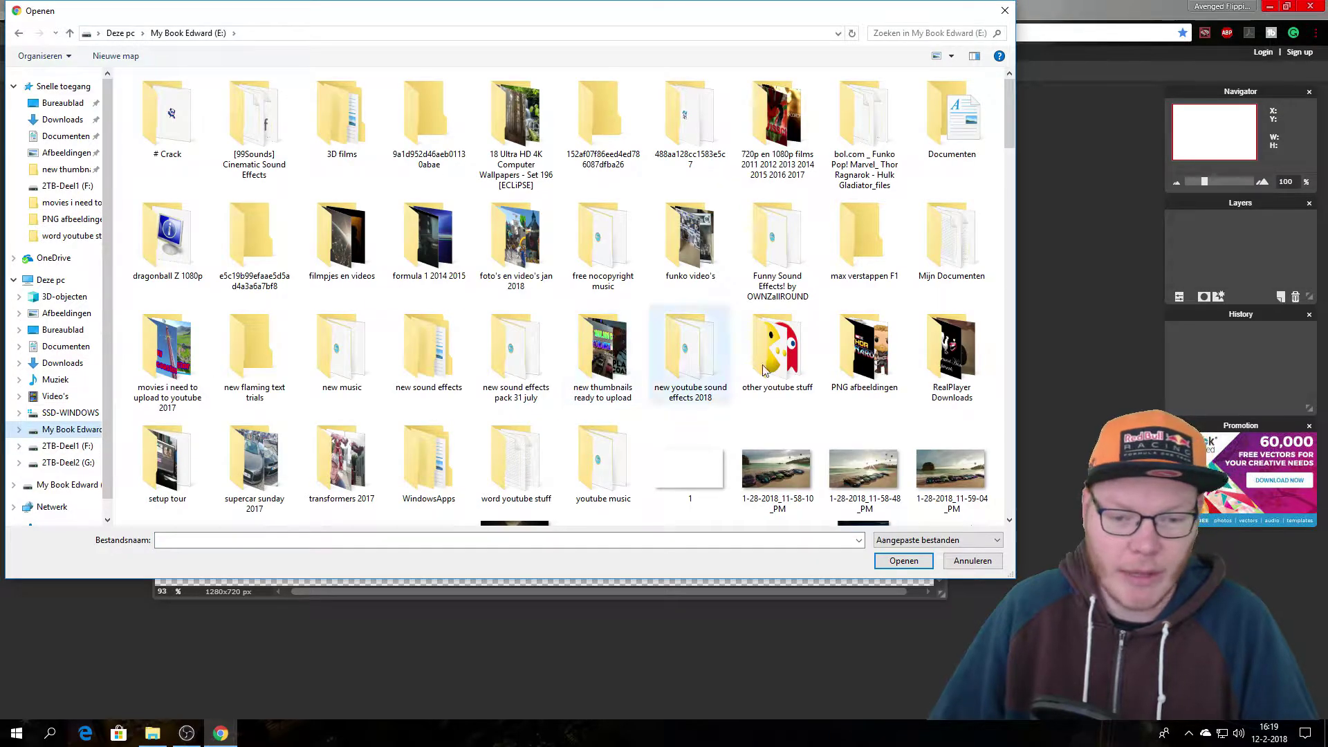
pyautogui.moveTo(1012, 111); pyautogui.dragTo(1018, 296)
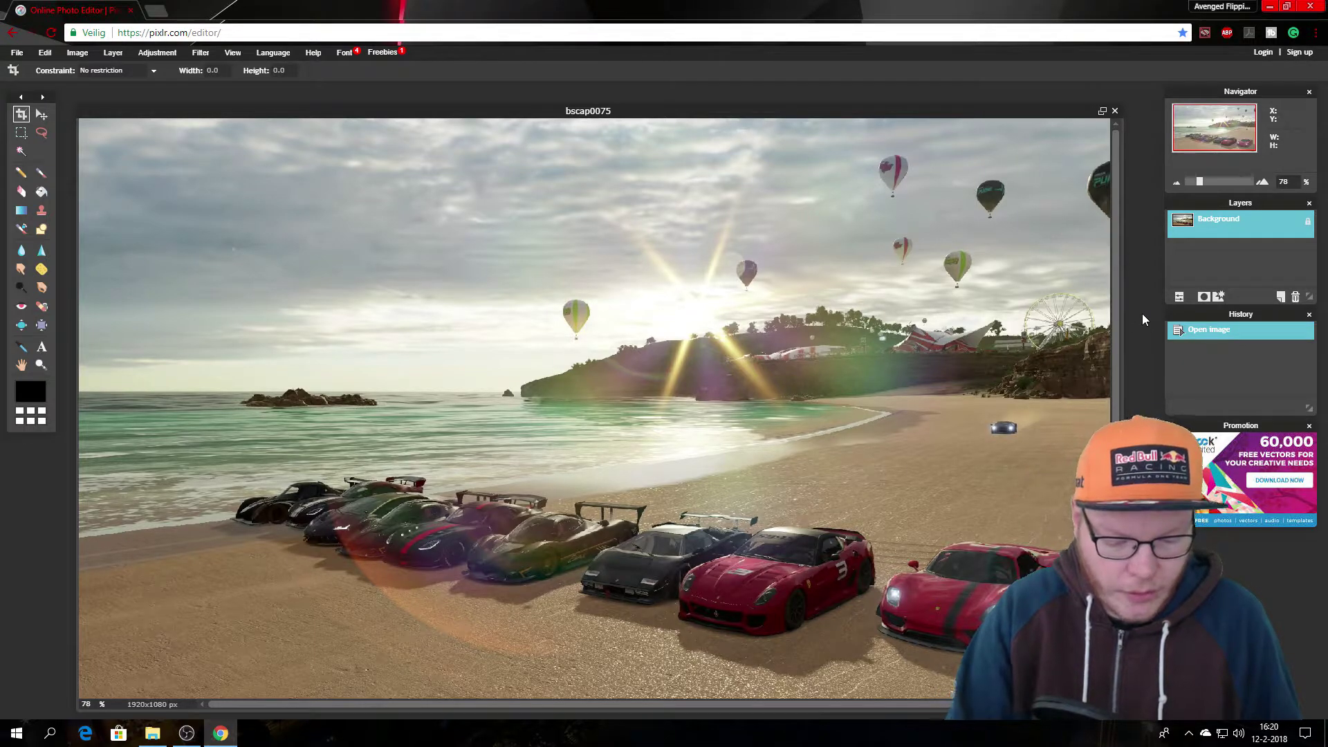
# Copy the entire bscap0075 photo and paste it as a layer into the live FH3 12 feb 2018 image.
pyautogui.hotkey('ctrl', 'a')
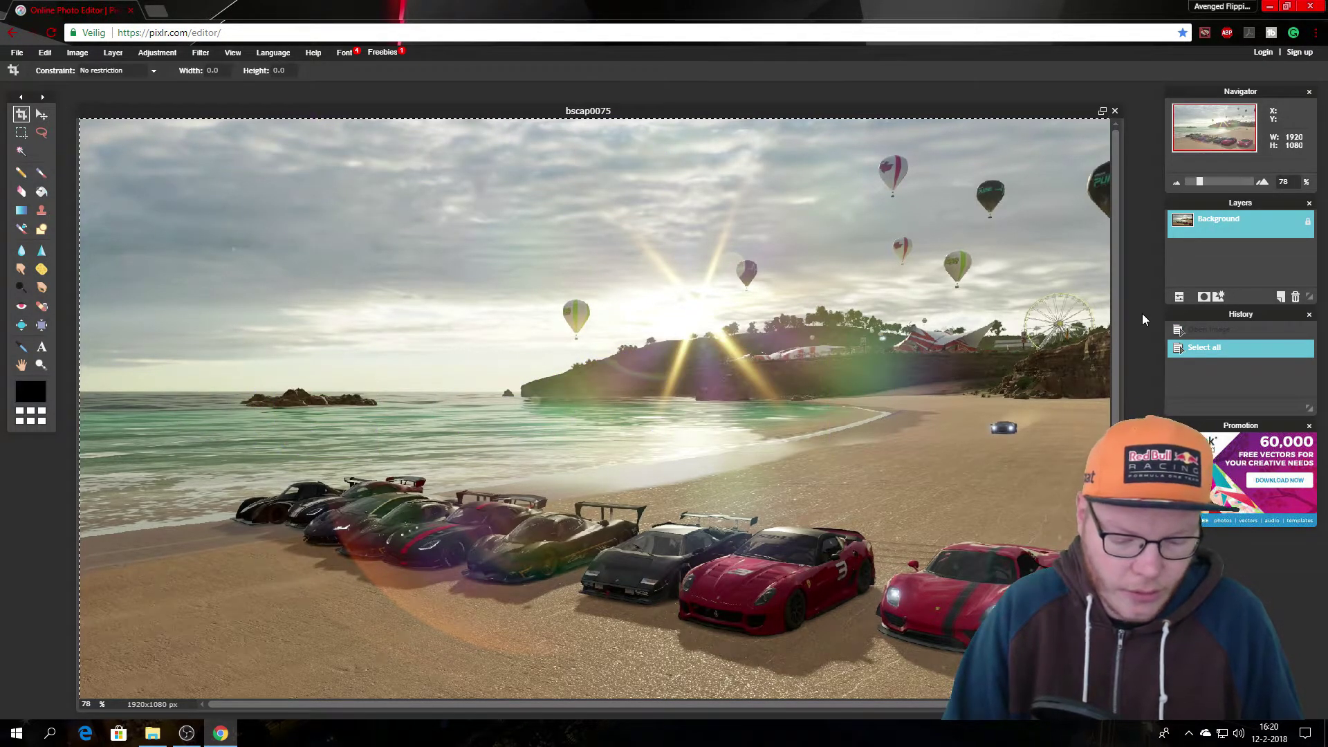
pyautogui.hotkey('ctrl', 'c')
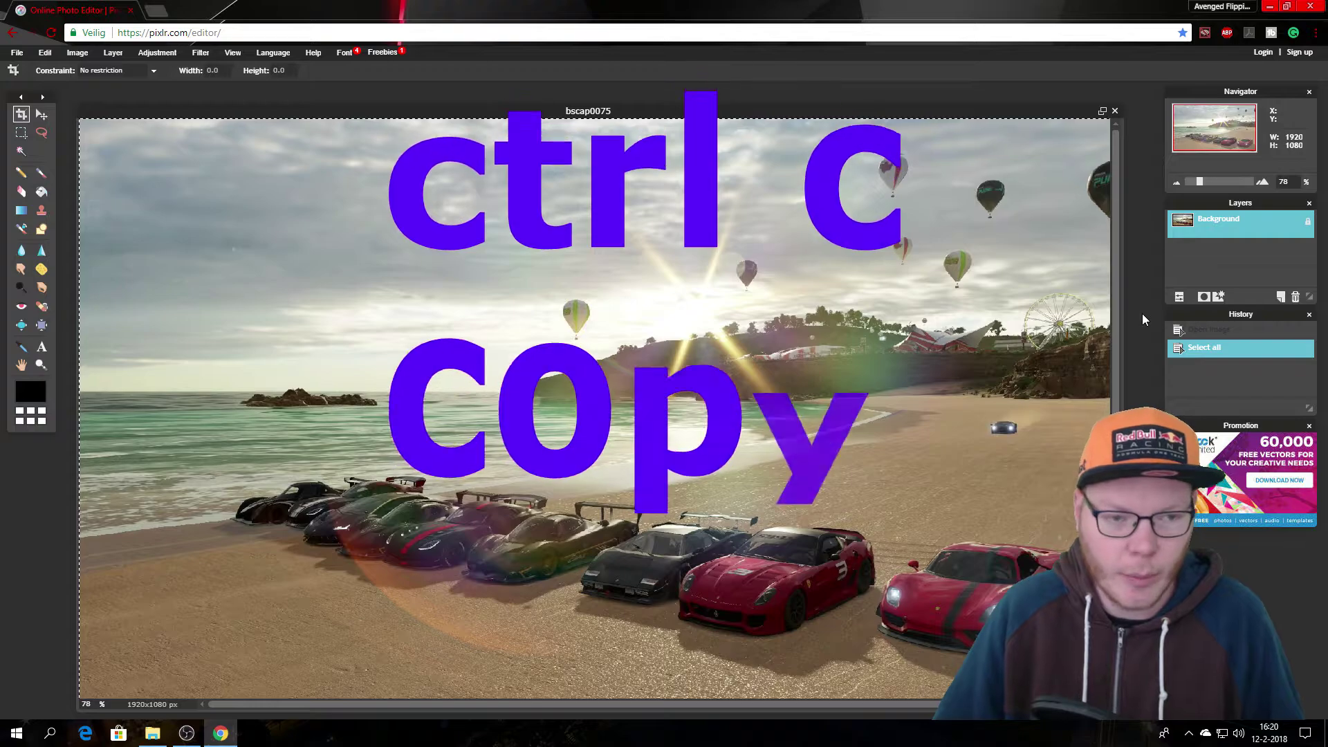
pyautogui.moveTo(815, 111); pyautogui.dragTo(801, 270)
pyautogui.click(720, 206)
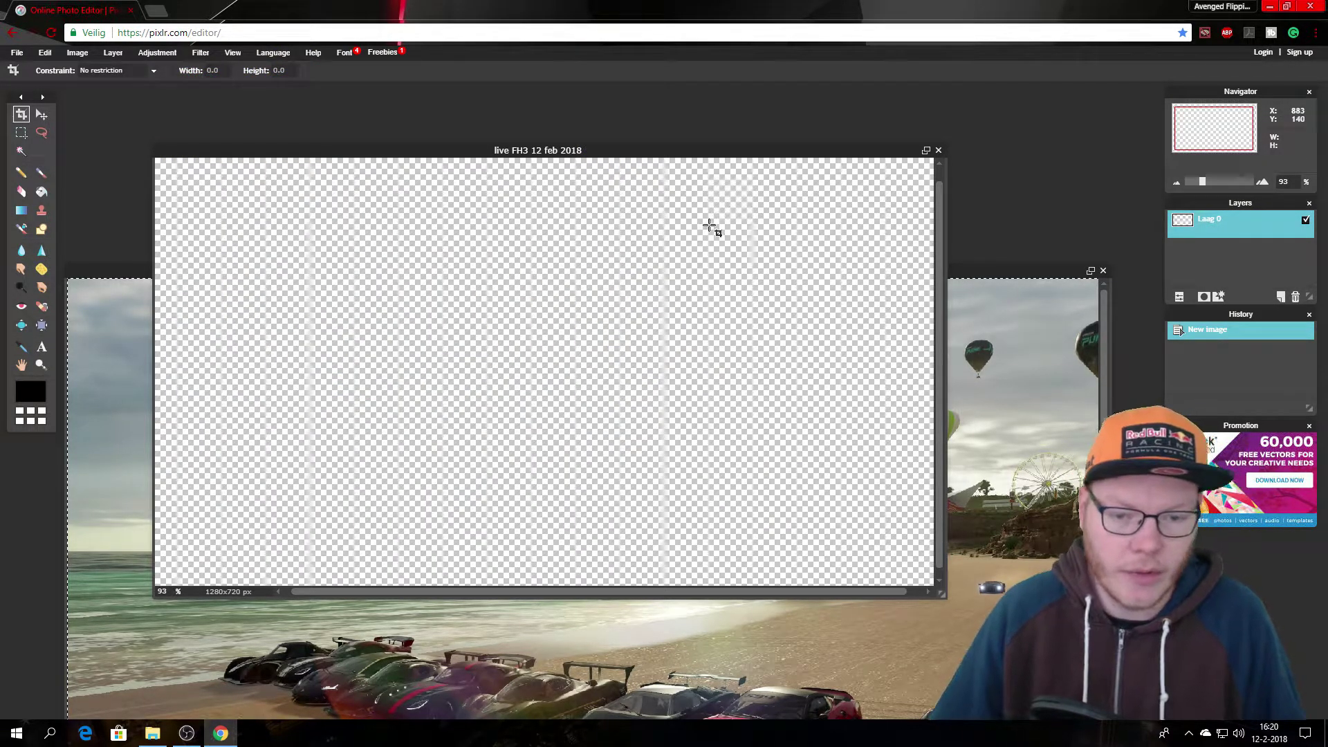
pyautogui.moveTo(993, 278); pyautogui.dragTo(1051, 194)
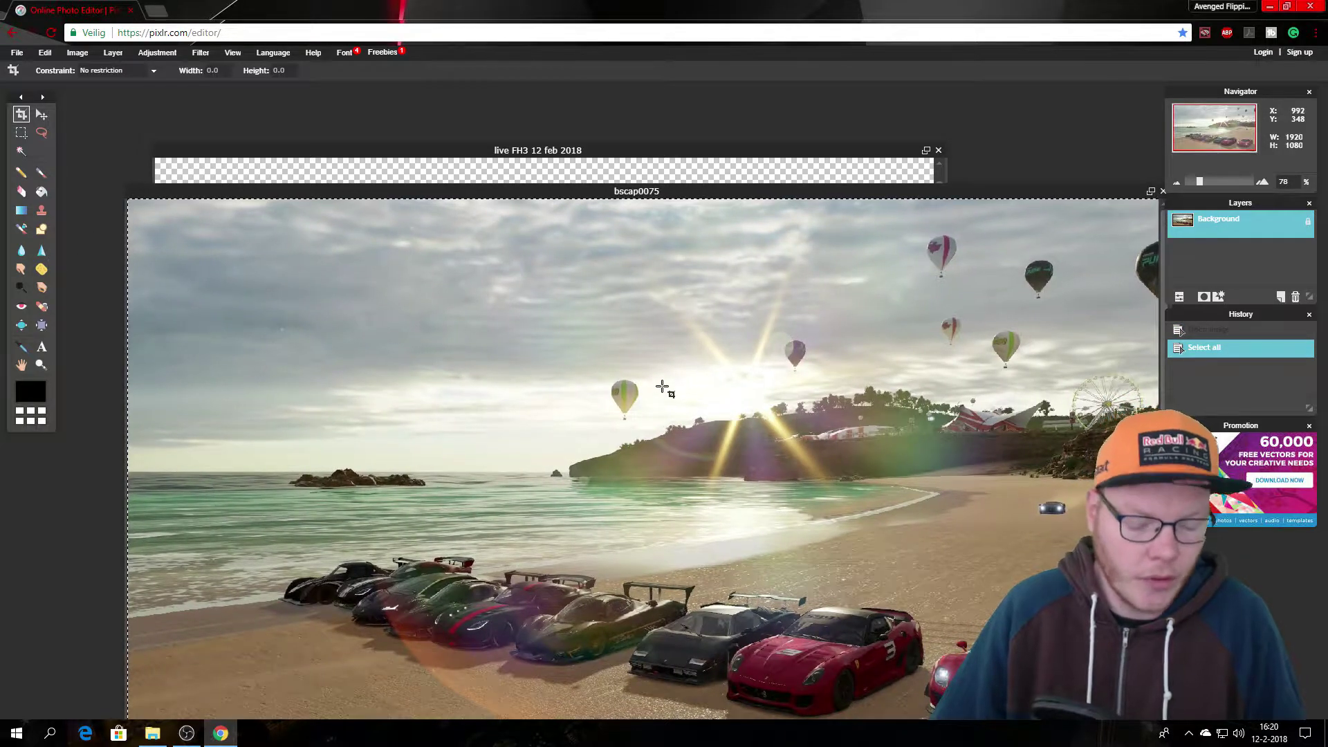
pyautogui.hotkey('ctrl', 'a')
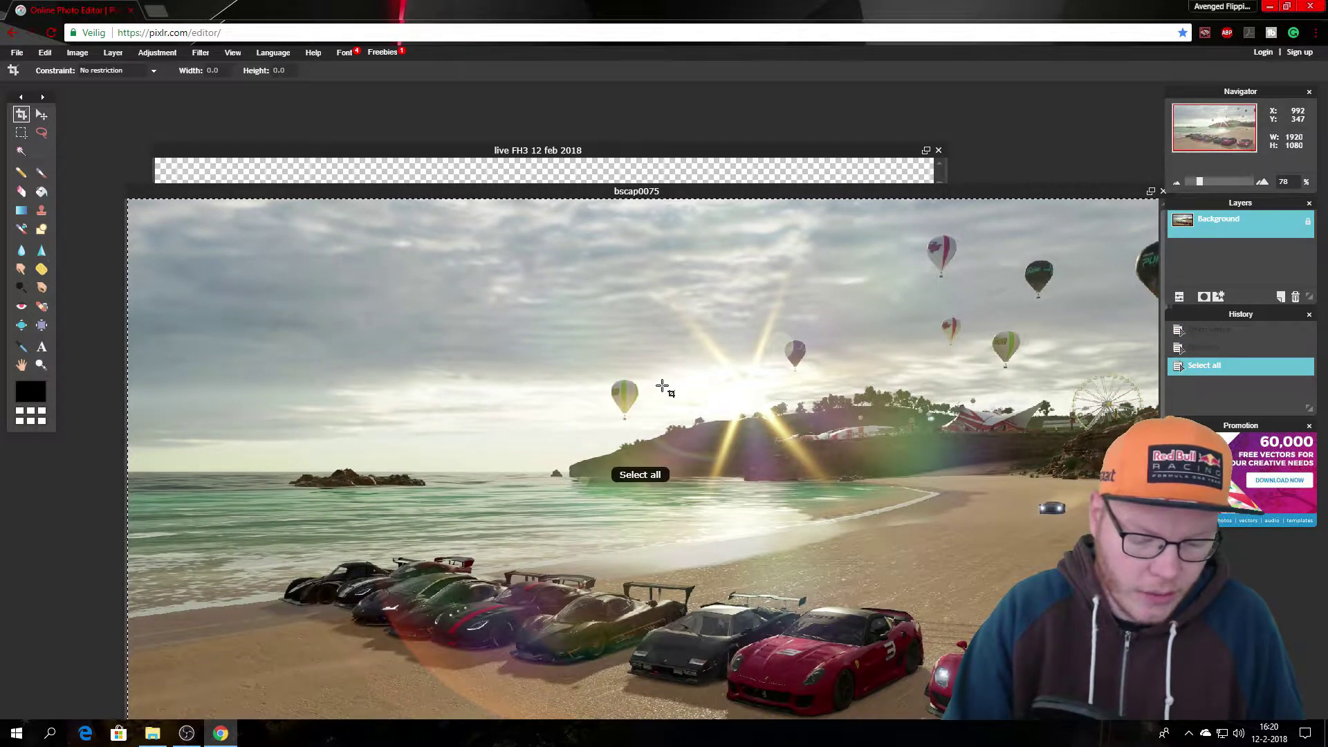
pyautogui.hotkey('ctrl', 'c')
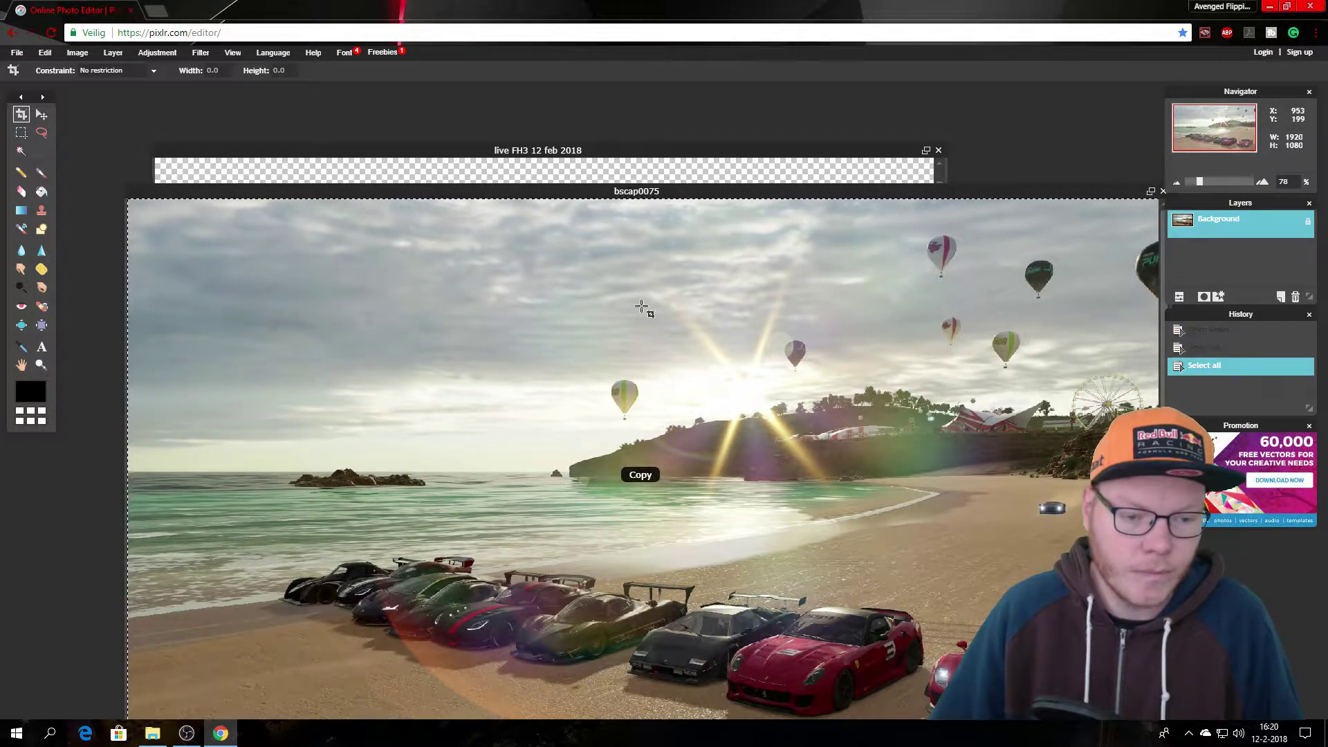
pyautogui.click(637, 171)
pyautogui.hotkey('ctrl', 'v')
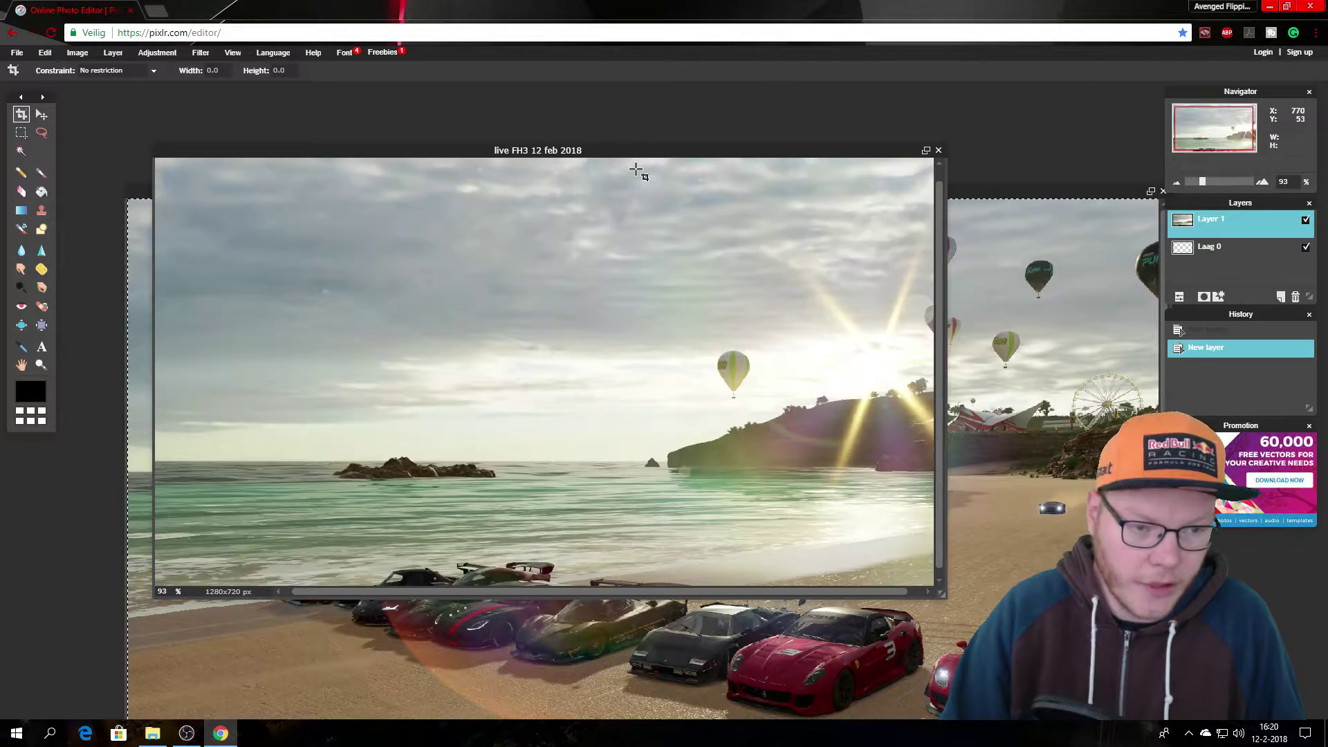
# Free transform the pasted photo layer, scaling and repositioning it so all the cars fit and the canvas is covered, and apply the changes.
pyautogui.click(41, 115)
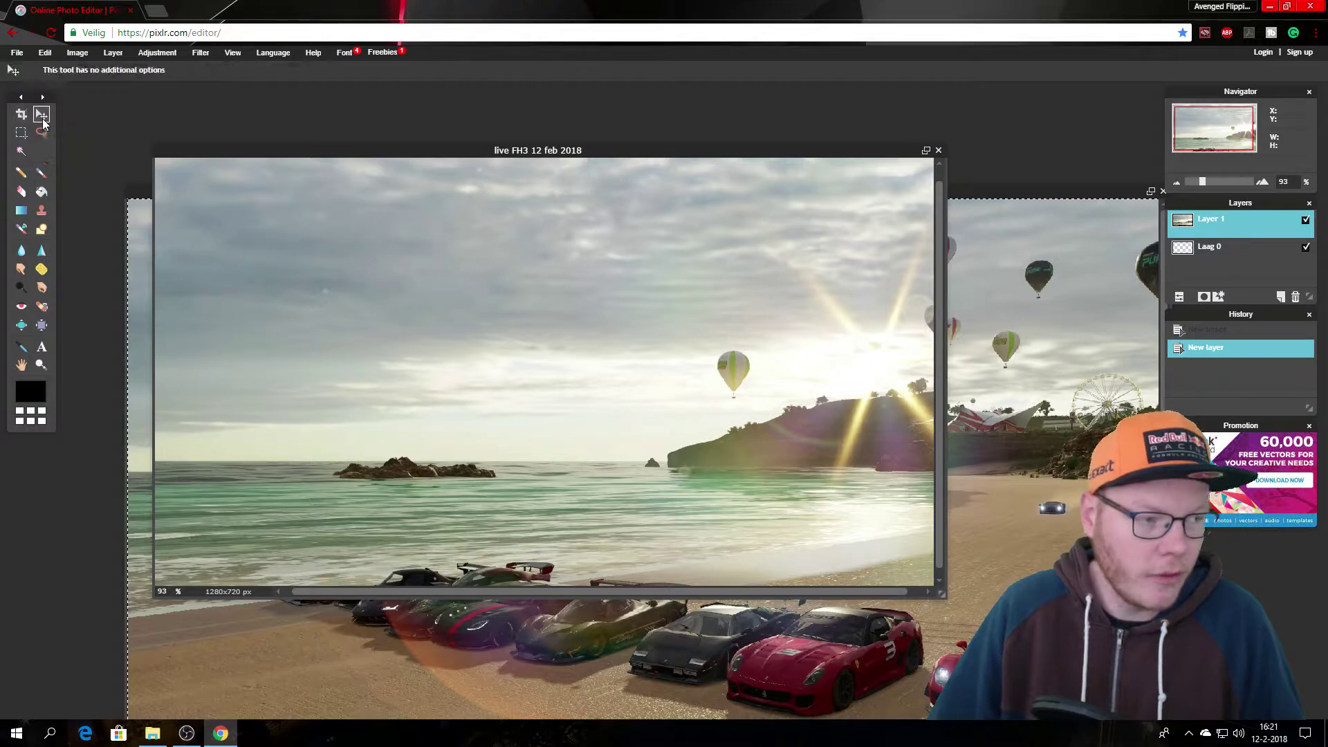
pyautogui.click(73, 55)
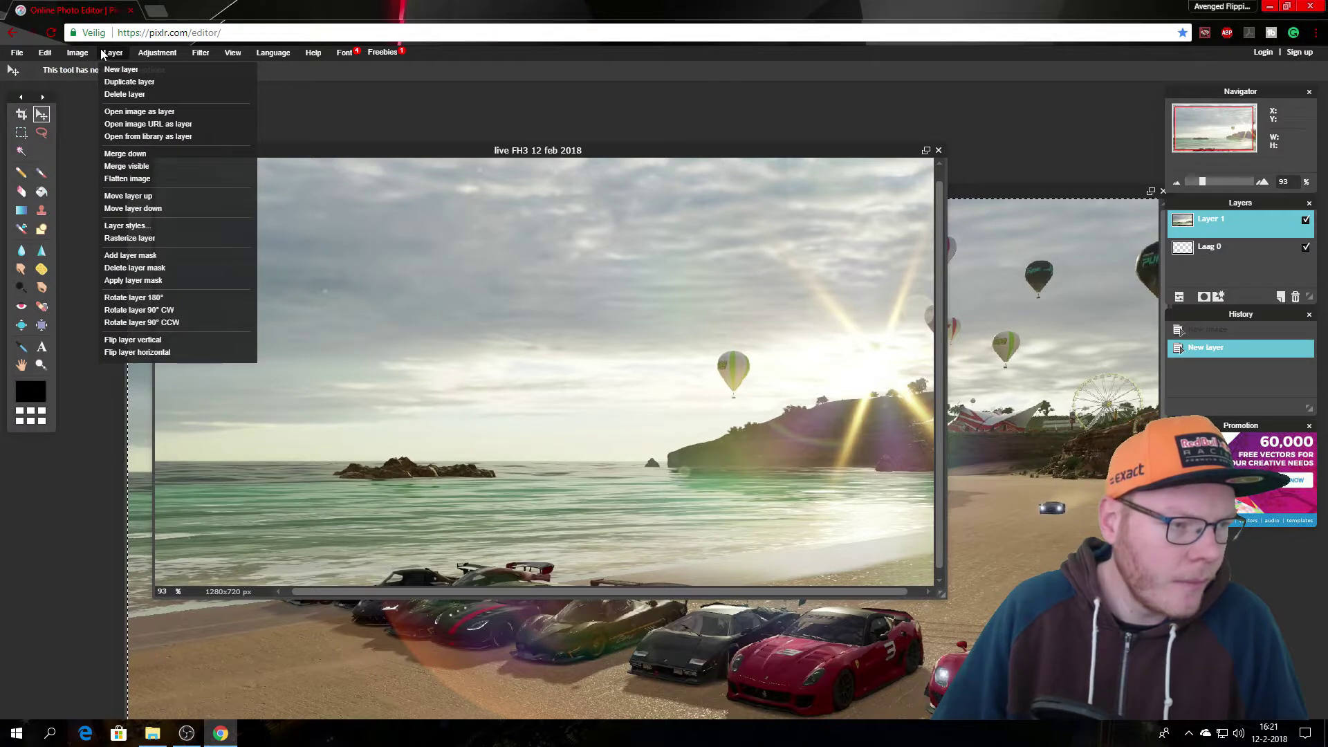
pyautogui.moveTo(57, 55)
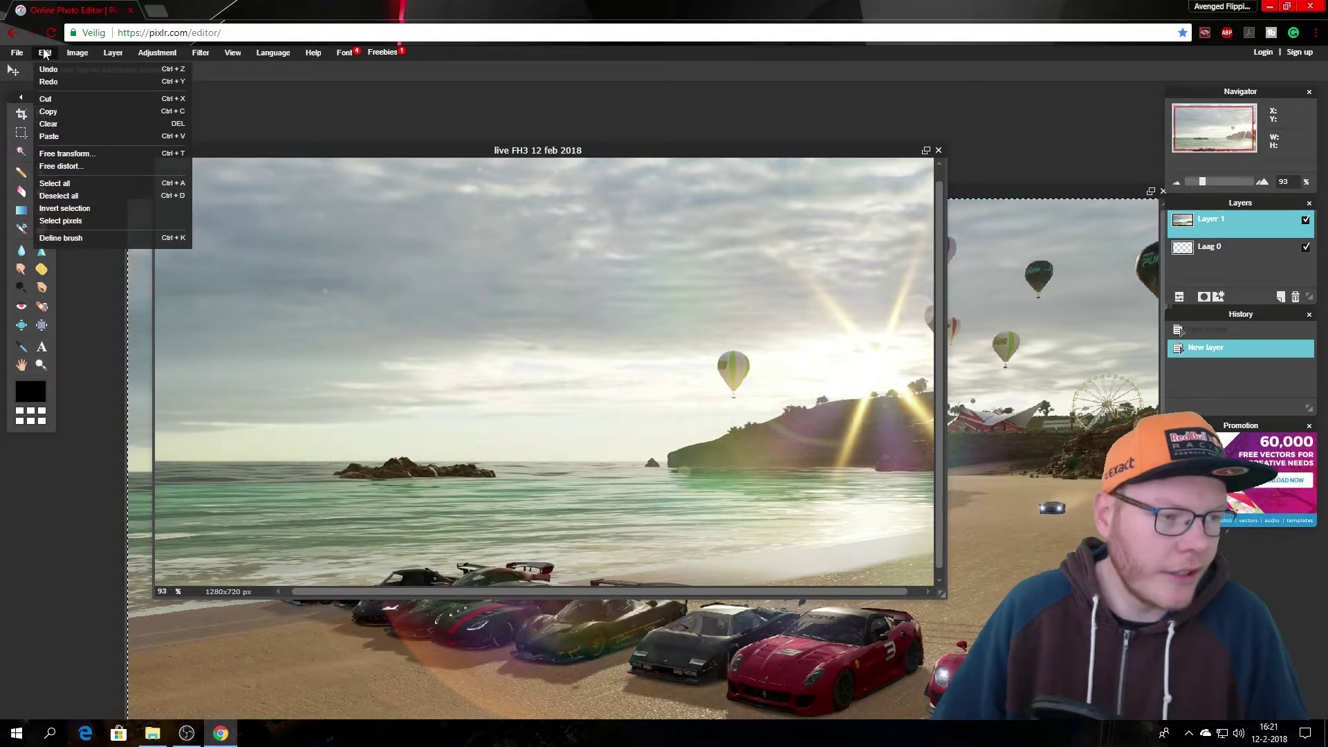
pyautogui.click(73, 159)
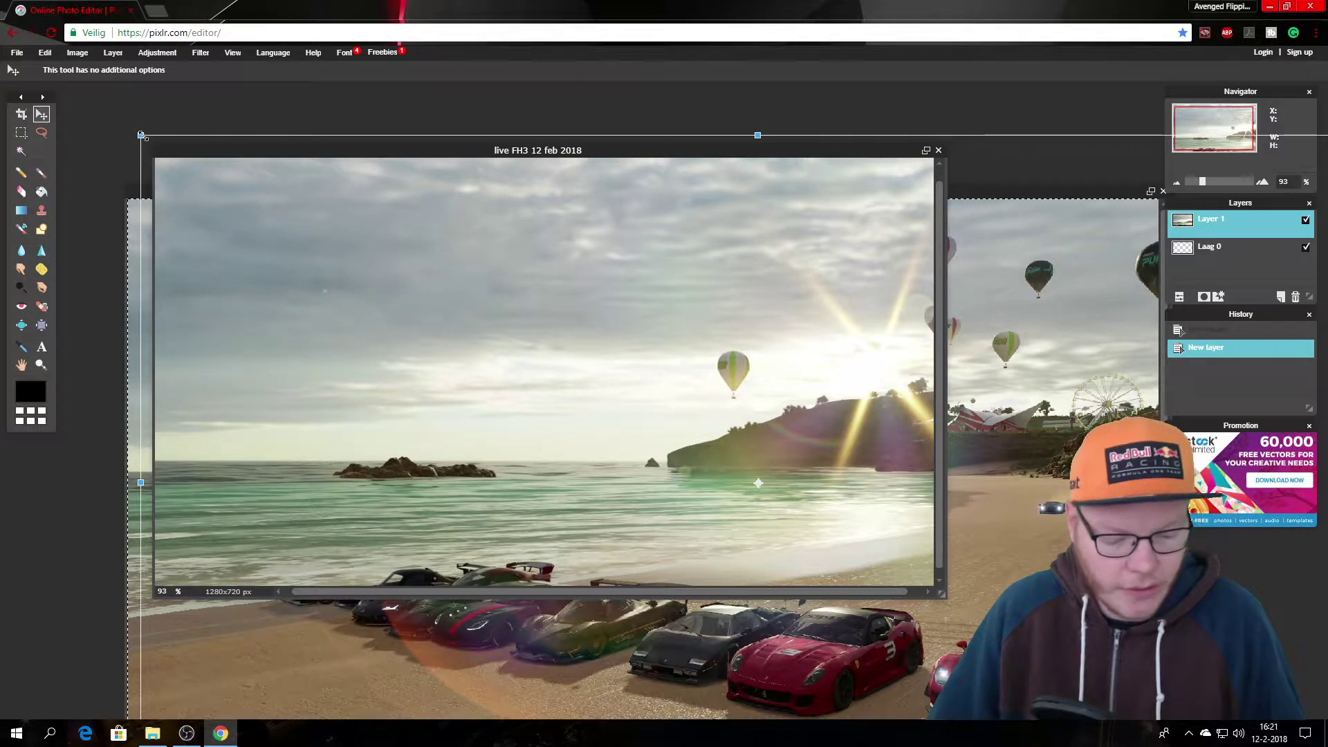
pyautogui.moveTo(142, 136); pyautogui.dragTo(296, 320)
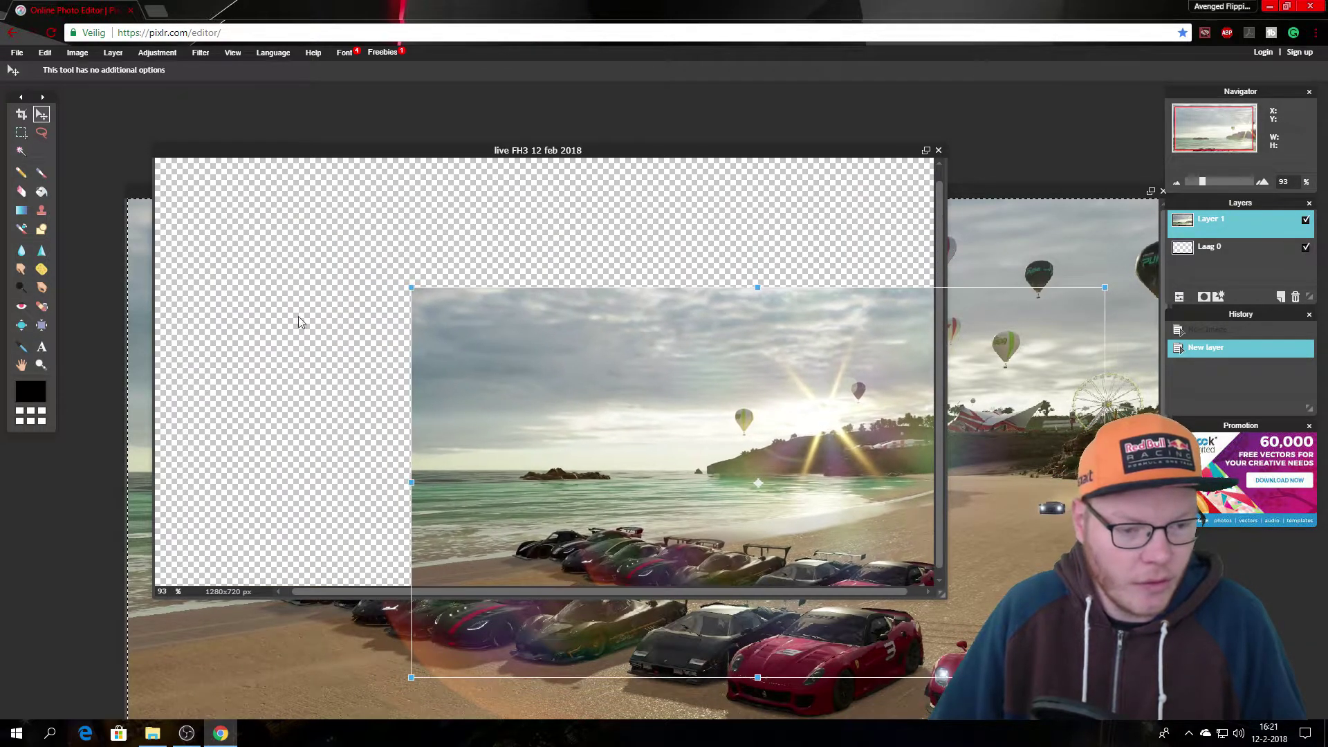
pyautogui.moveTo(485, 392); pyautogui.dragTo(230, 254)
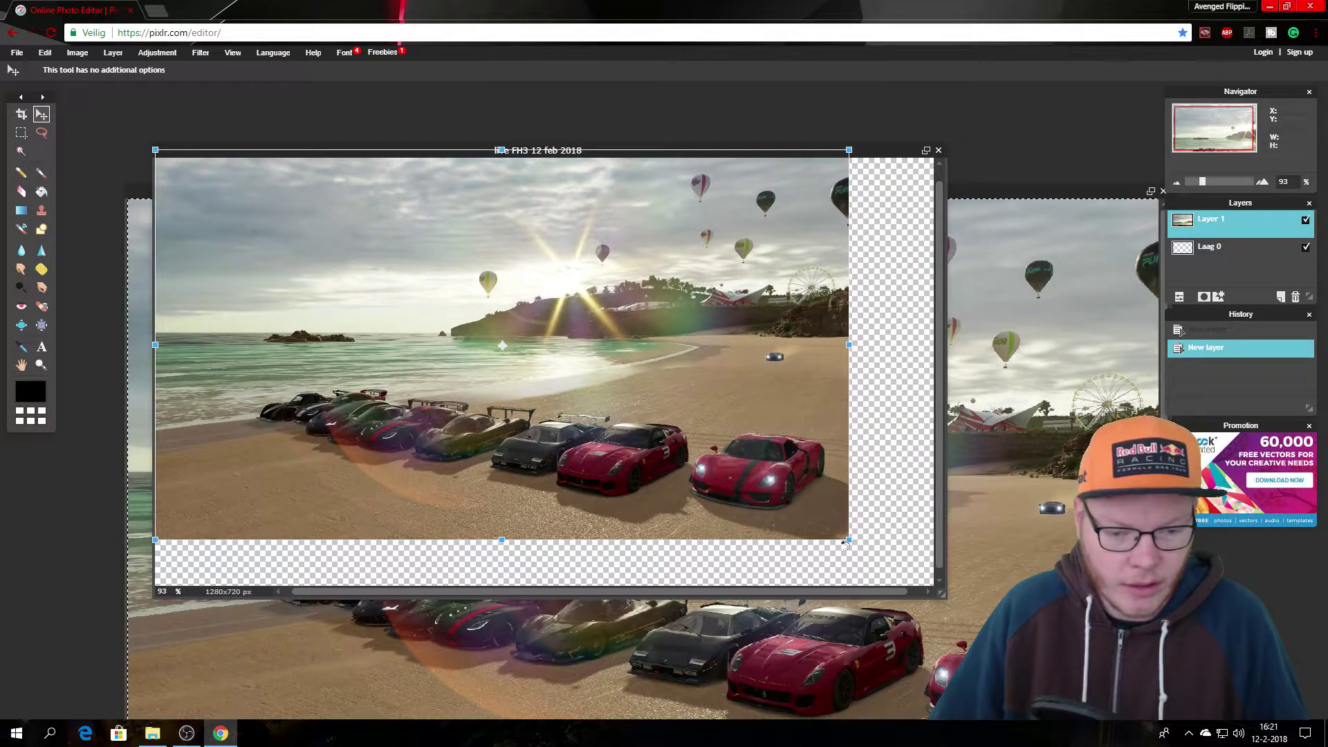
pyautogui.moveTo(848, 537); pyautogui.dragTo(950, 631)
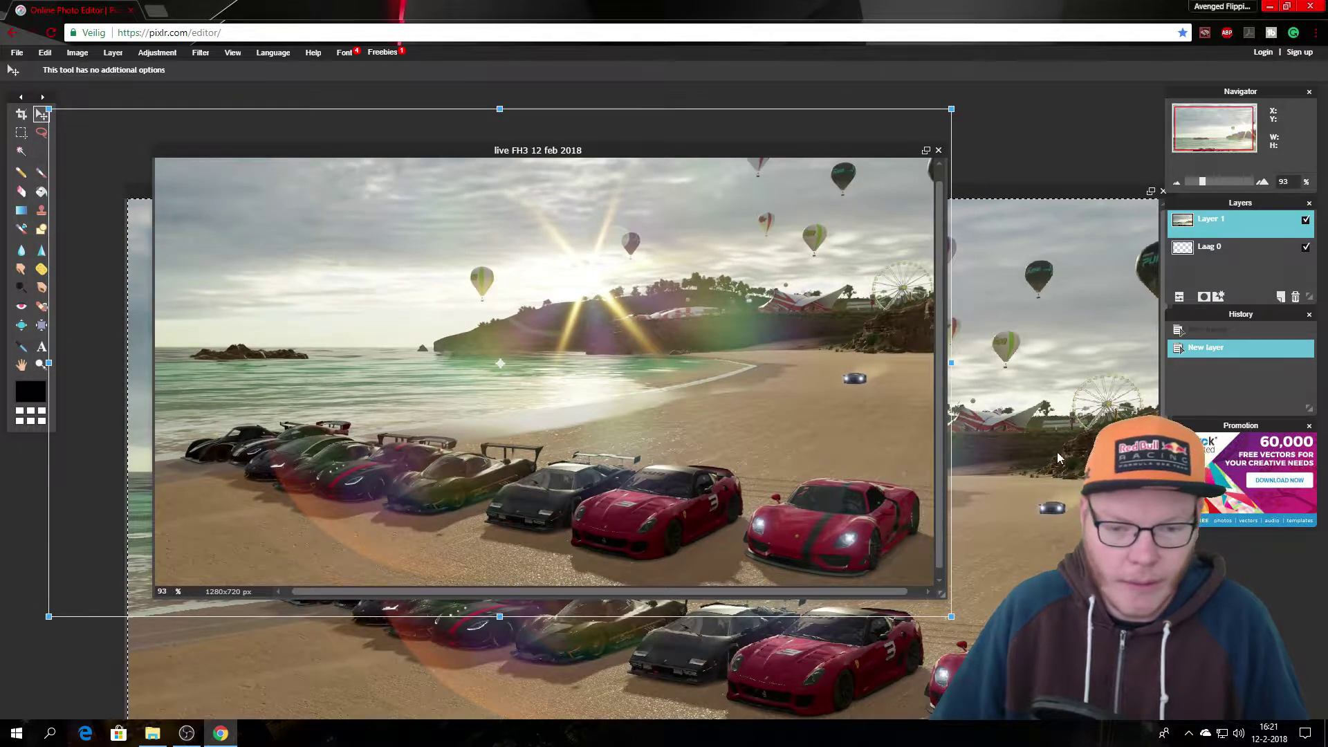
pyautogui.click(1041, 424)
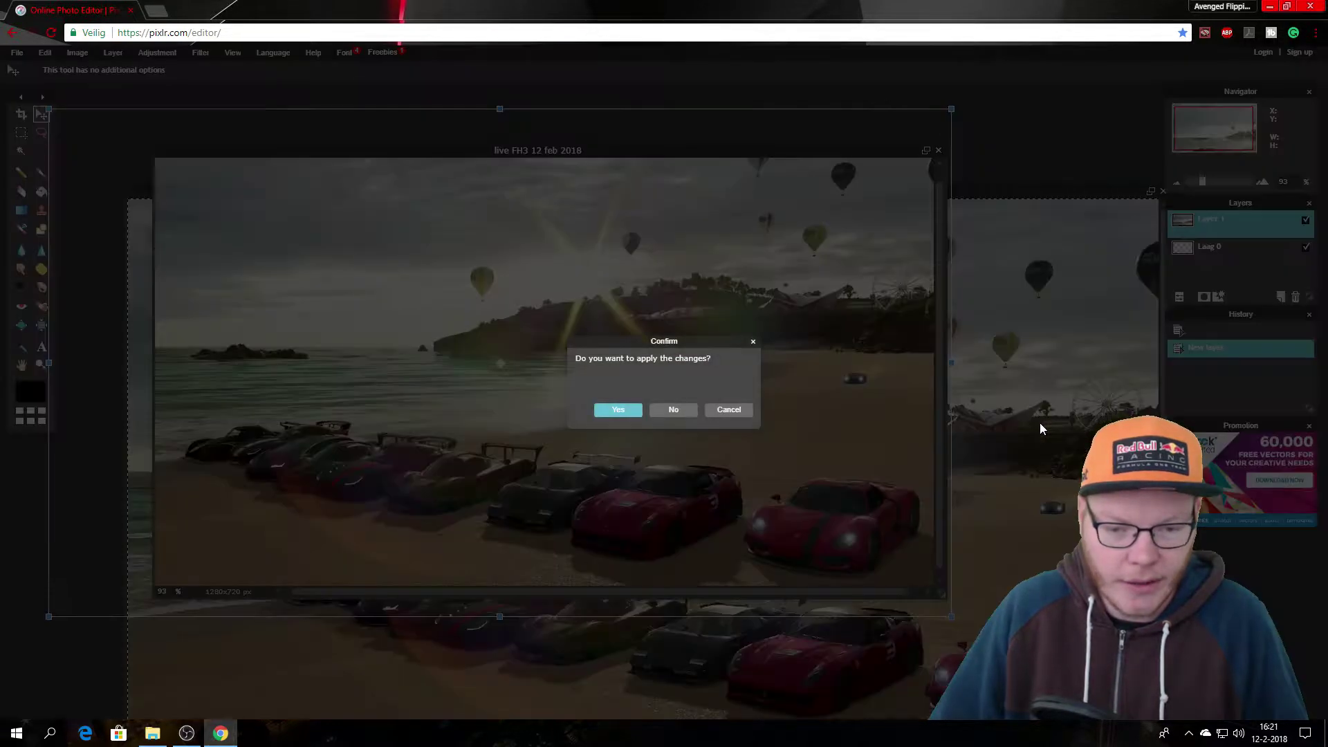
pyautogui.click(612, 409)
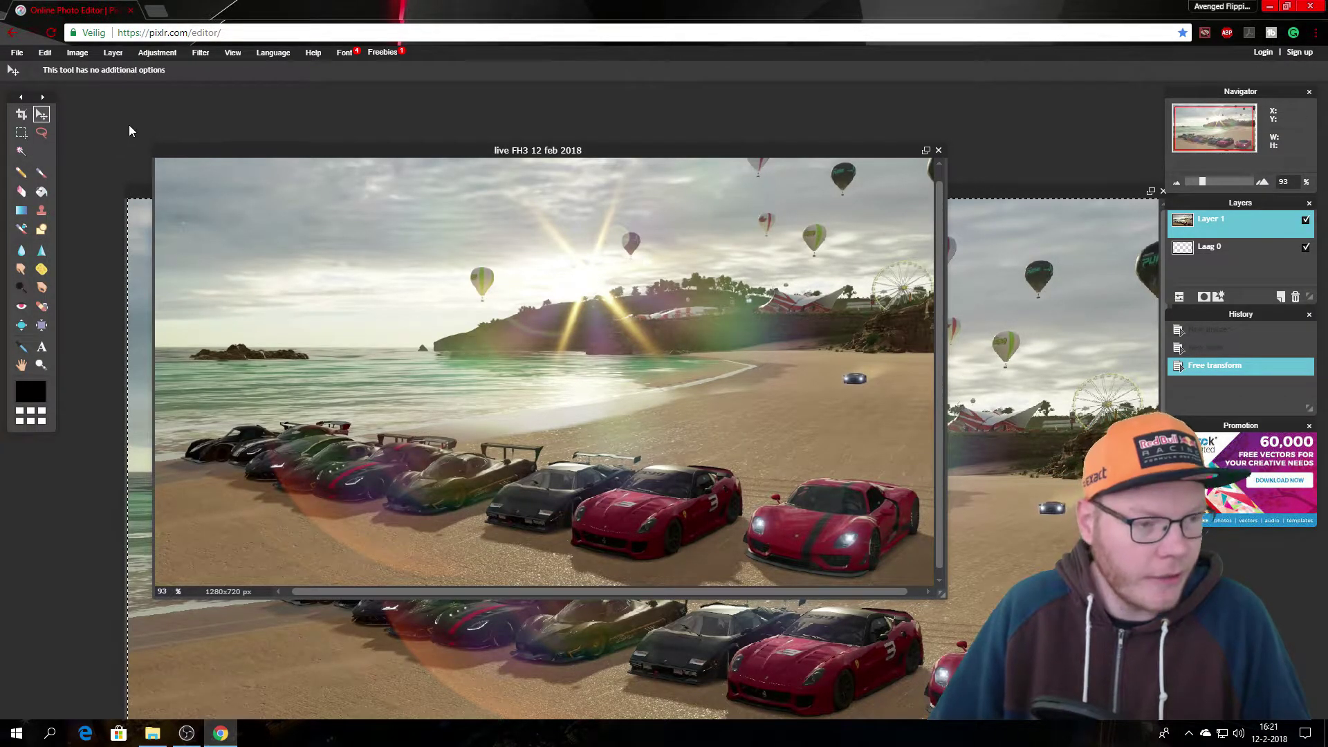
# Search Google in a new browser tab for "forza horizon 3 PNG".
pyautogui.click(156, 10)
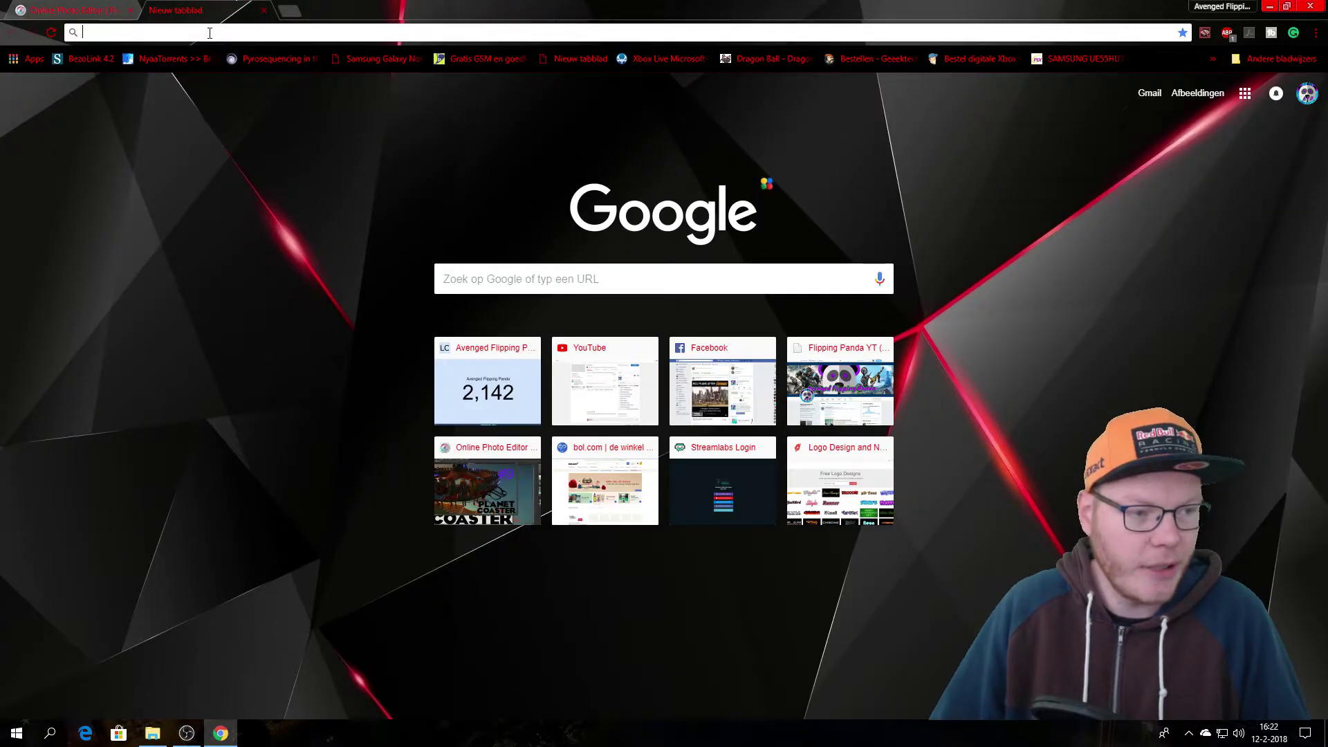
pyautogui.write('forza ')
pyautogui.write('horiozn ')
pyautogui.write('3')
pyautogui.press('BackSpace')
pyautogui.press('BackSpace')
pyautogui.press('BackSpace')
pyautogui.press('BackSpace')
pyautogui.press('BackSpace')
pyautogui.write('zon 3')
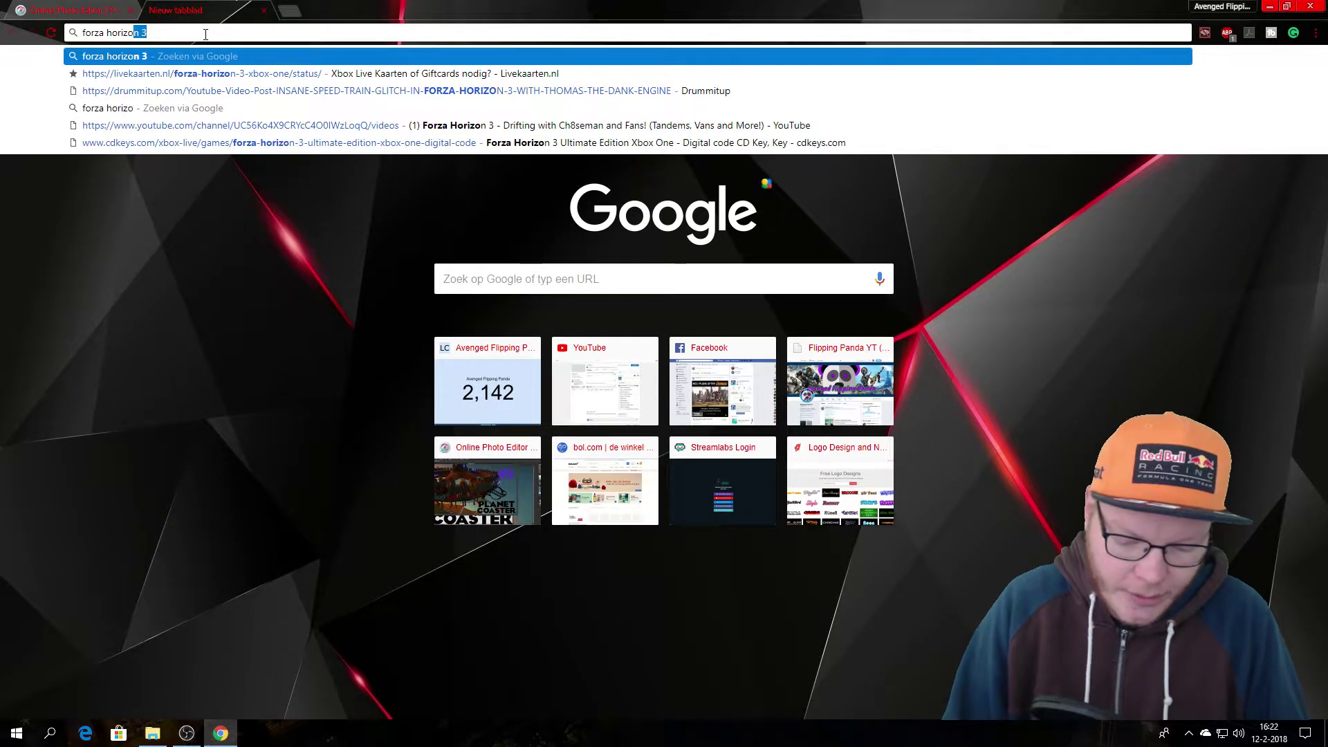
pyautogui.write(' PNG')
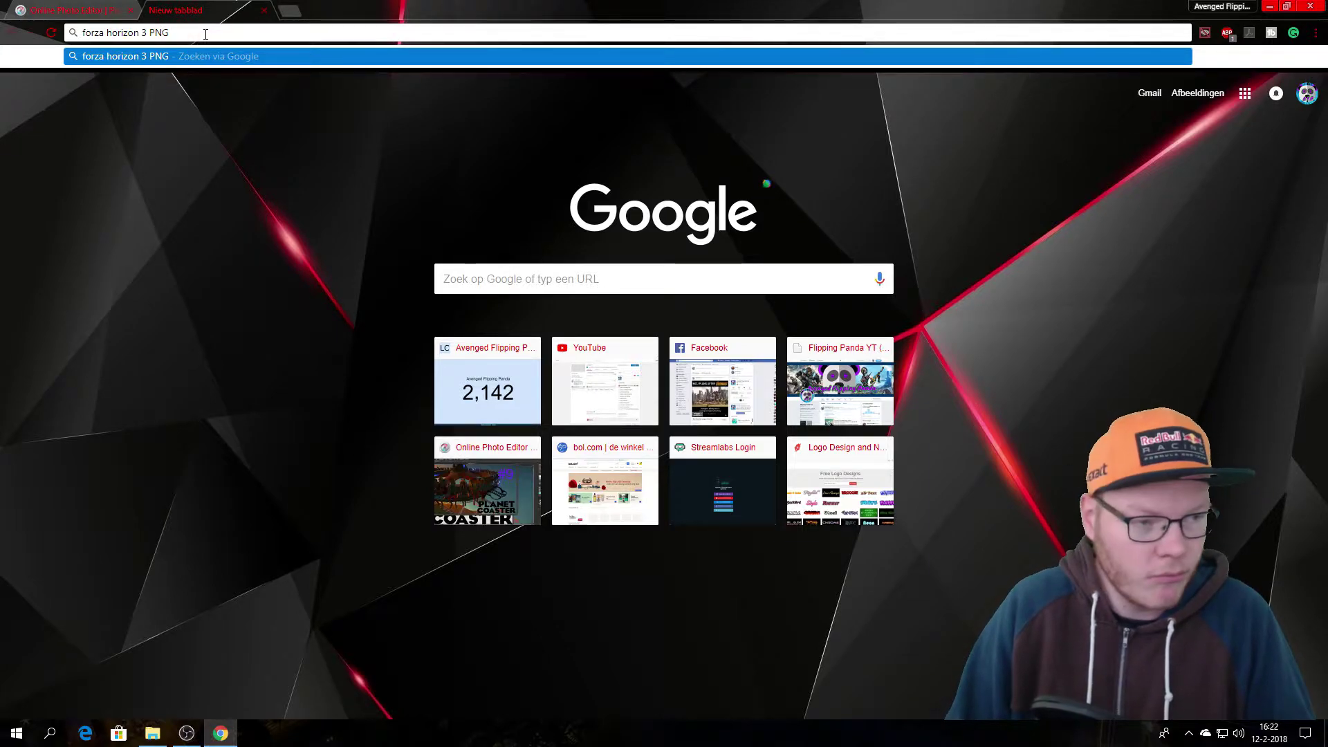
pyautogui.press('Return')
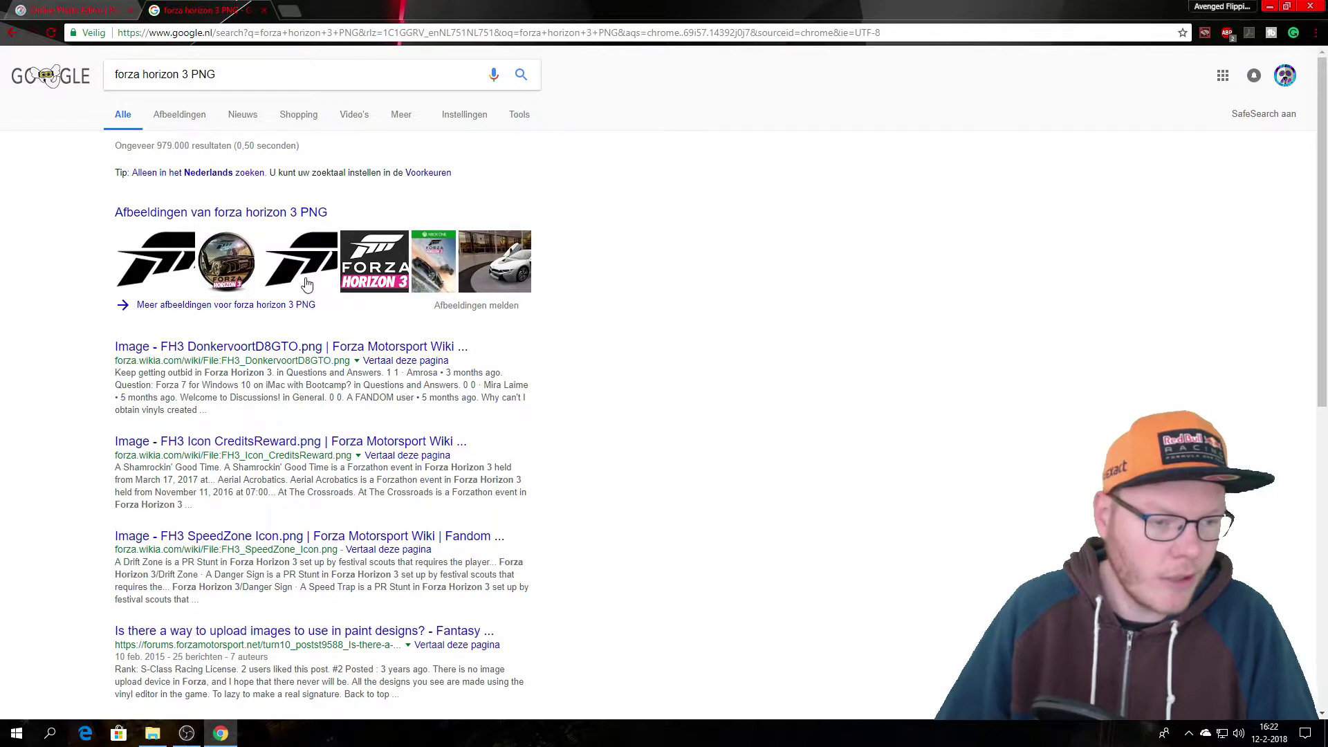
# Preview the first Forza Horizon 3 logo in the image results, and return to the Pixlr editor.
pyautogui.click(179, 115)
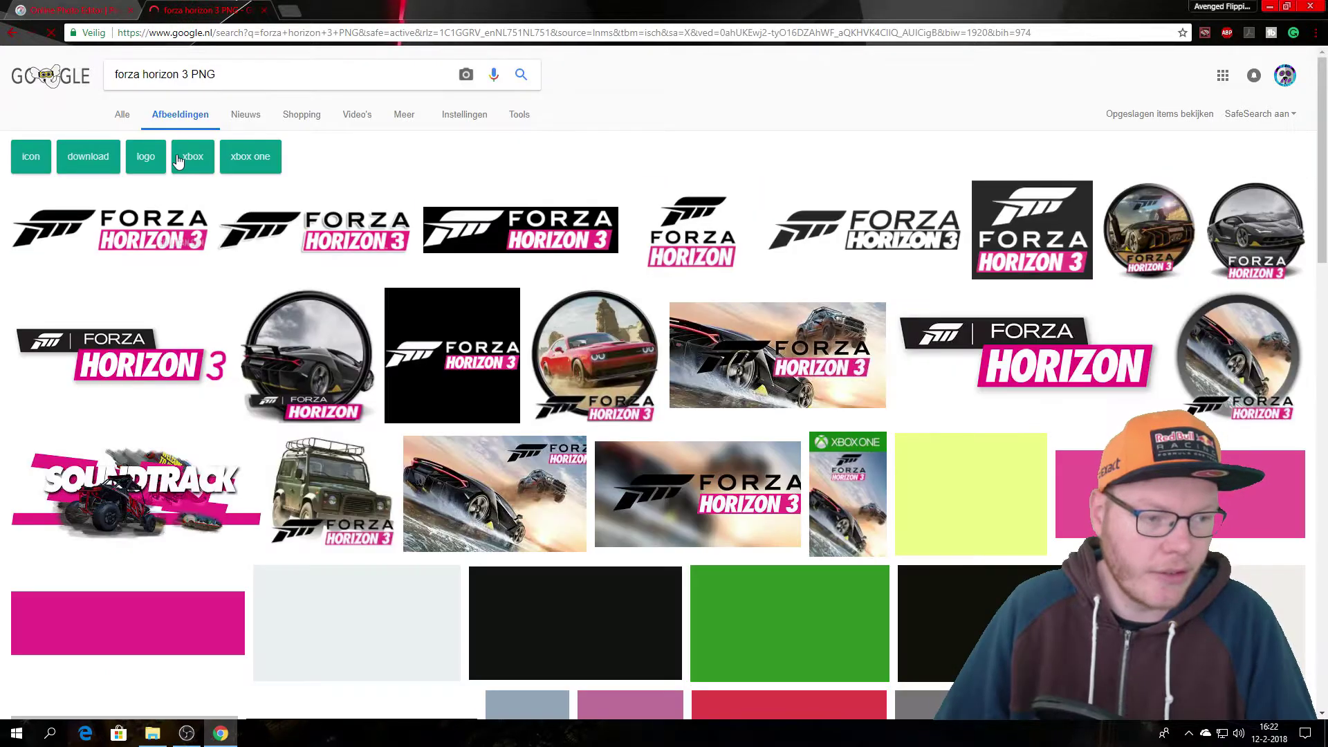
pyautogui.click(128, 227)
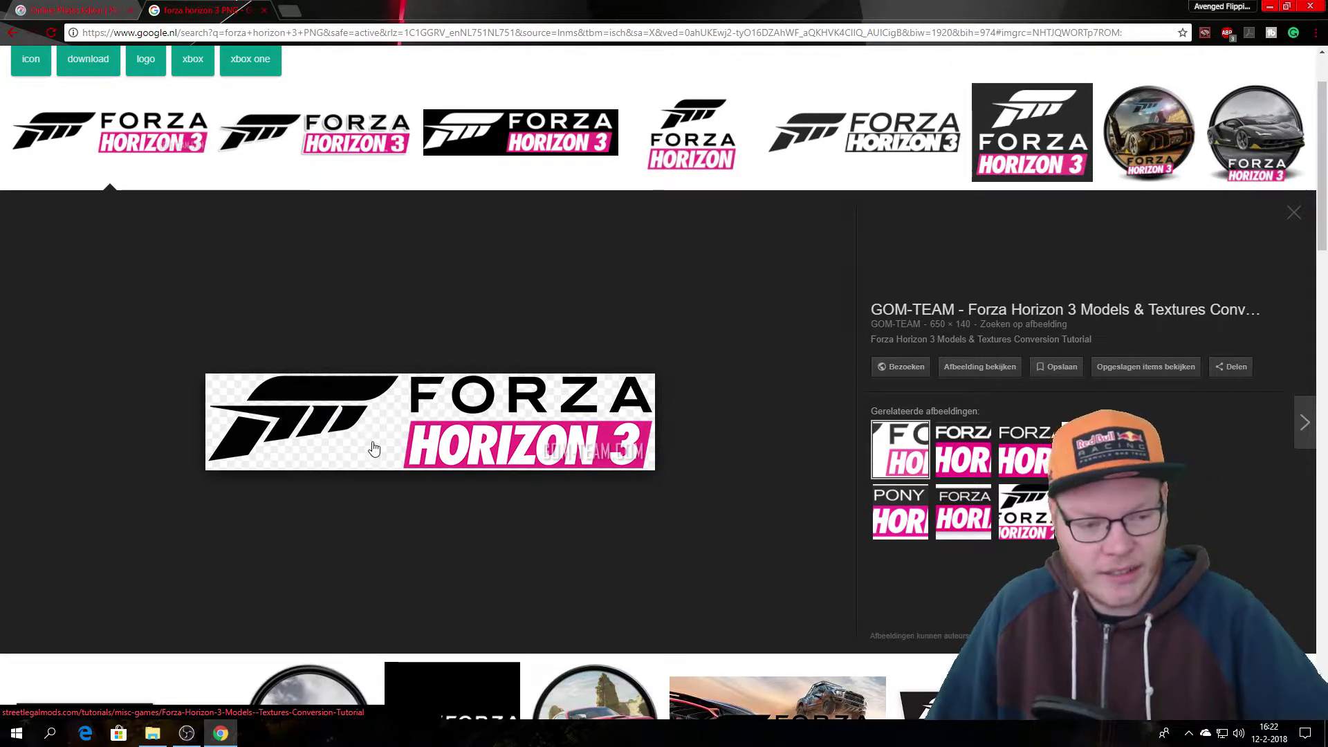
pyautogui.click(76, 11)
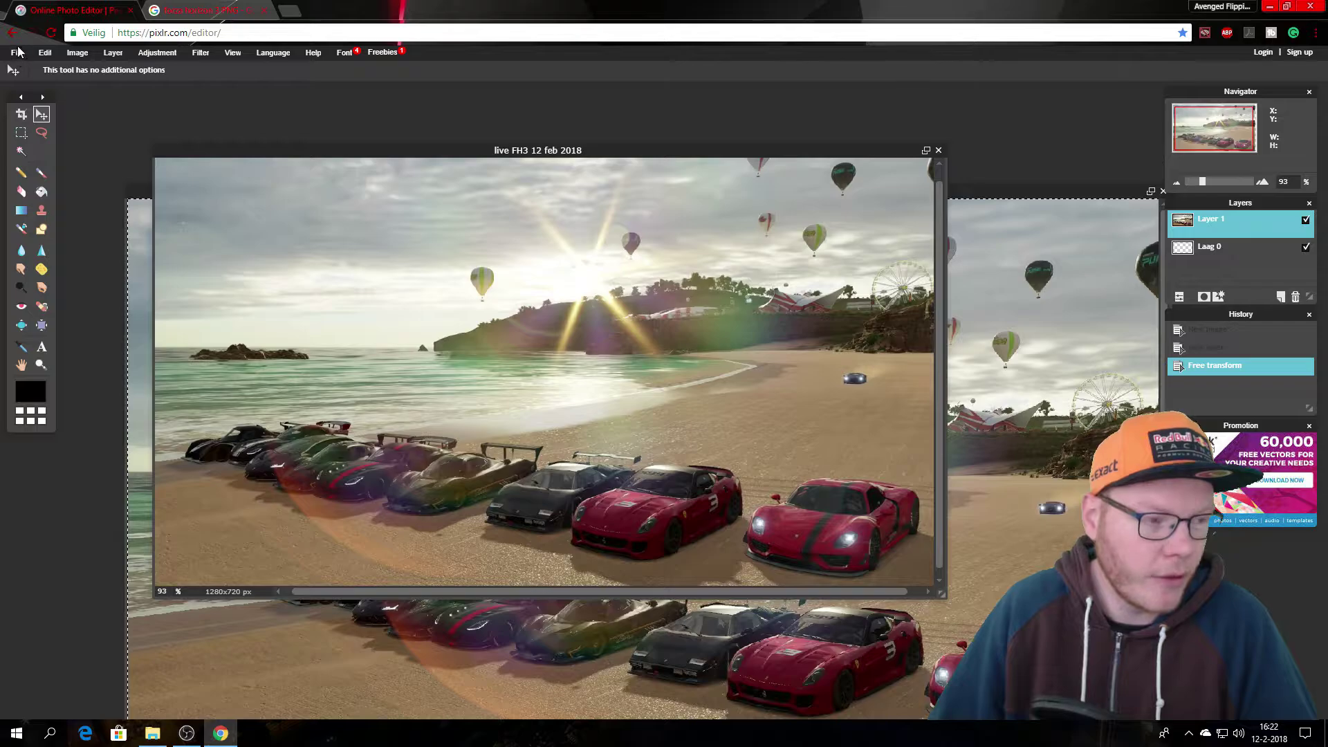
# Open the "horizon 3 logo" image from the PNG afbeeldingen folder on the My Book Edward (E:) drive.
pyautogui.click(15, 54)
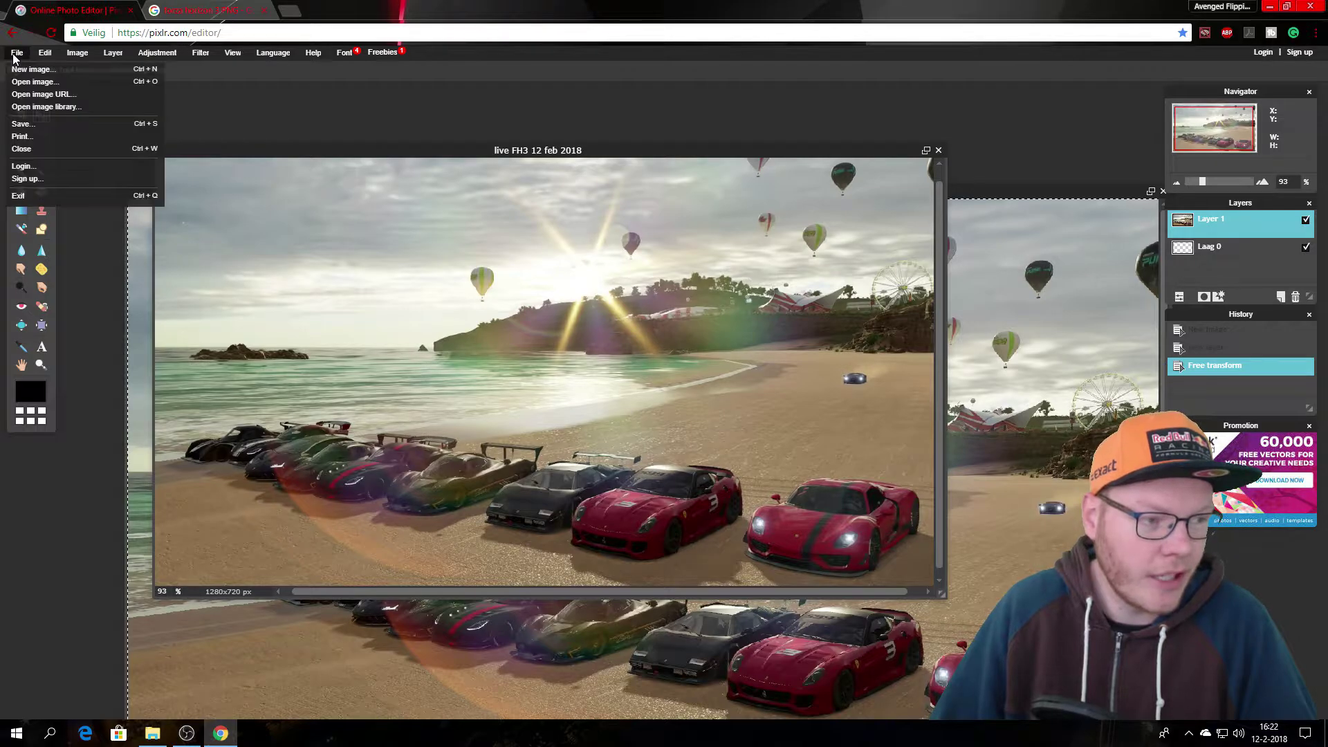
pyautogui.click(36, 82)
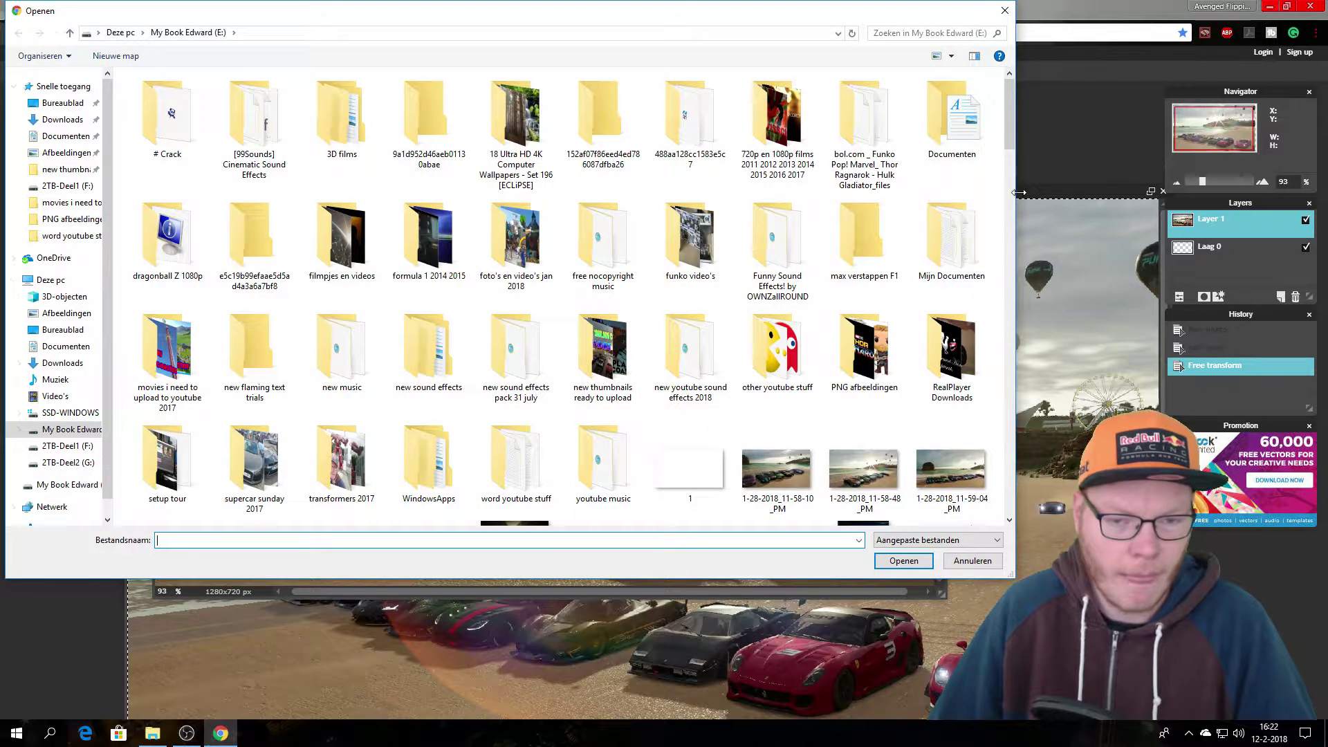
pyautogui.moveTo(1008, 102)
pyautogui.mouseDown()
pyautogui.moveTo(1007, 121)
pyautogui.moveTo(1010, 101)
pyautogui.mouseUp()
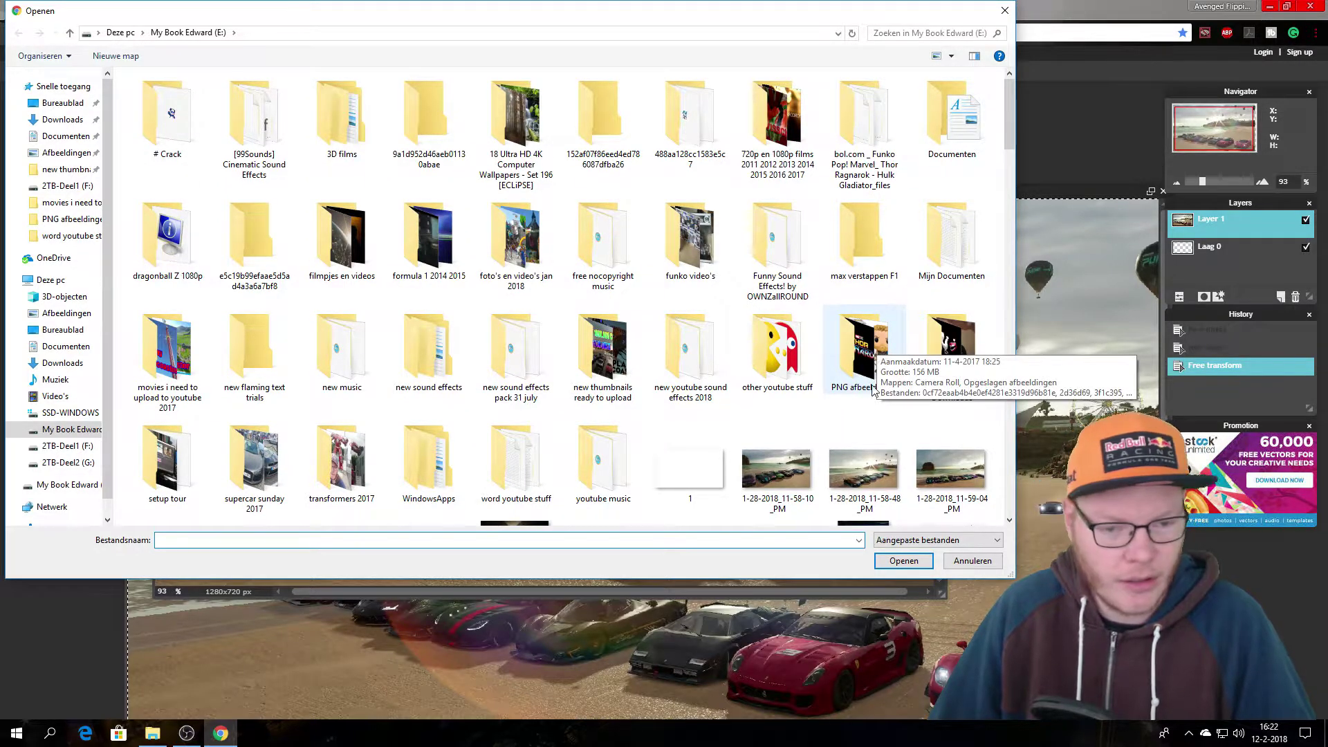
pyautogui.doubleClick(865, 360)
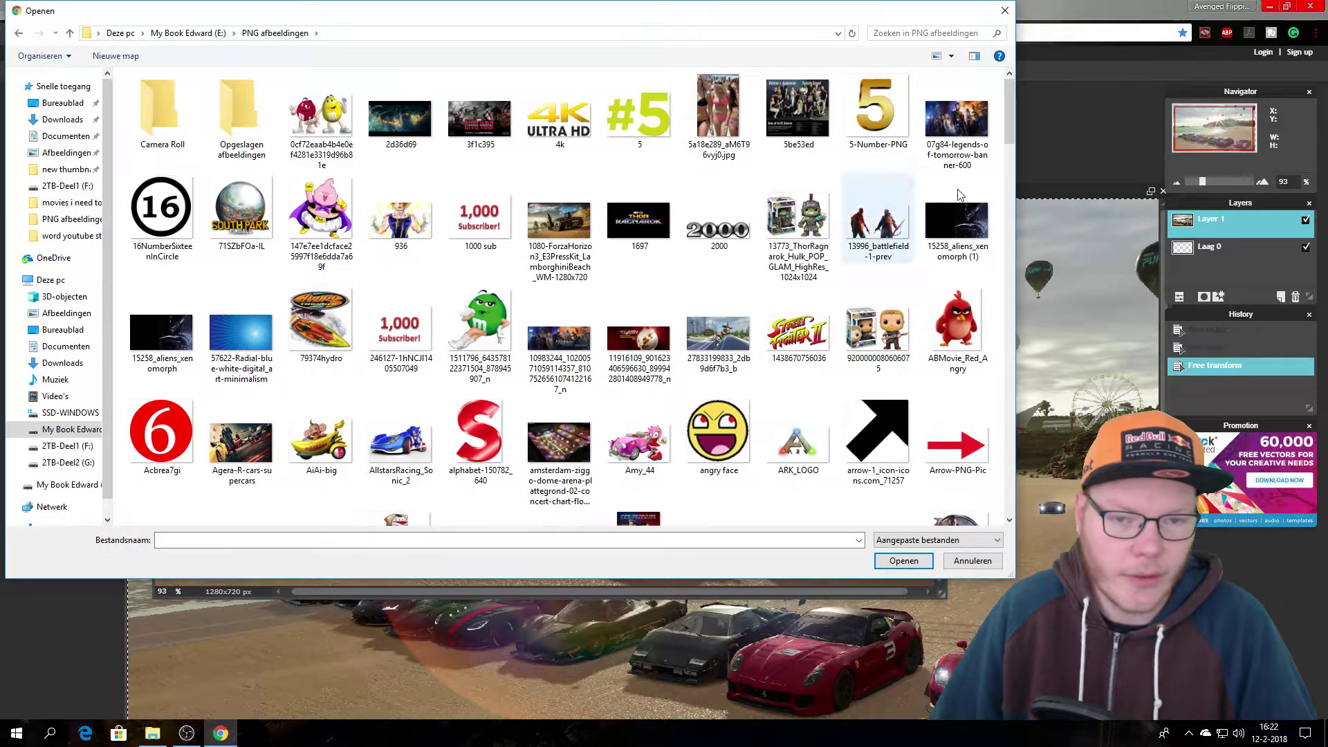
pyautogui.moveTo(1007, 97); pyautogui.dragTo(982, 251)
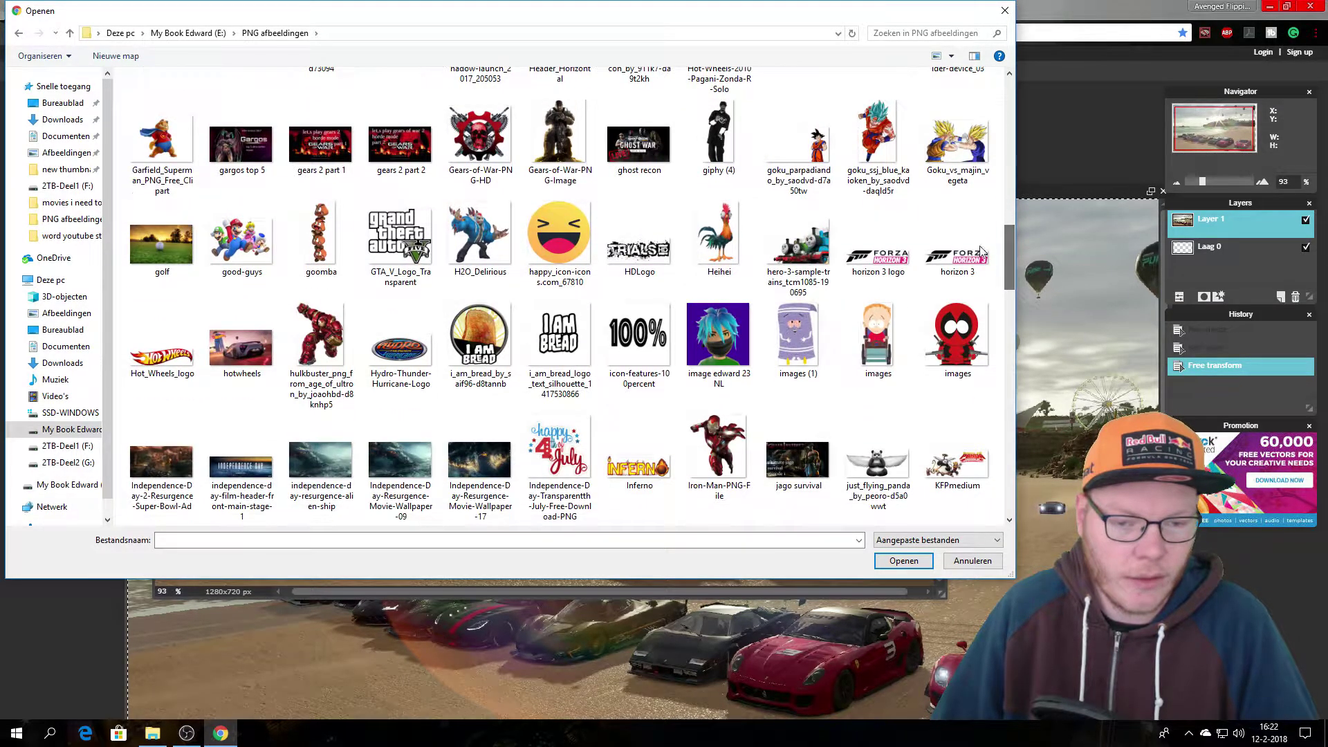
pyautogui.doubleClick(878, 249)
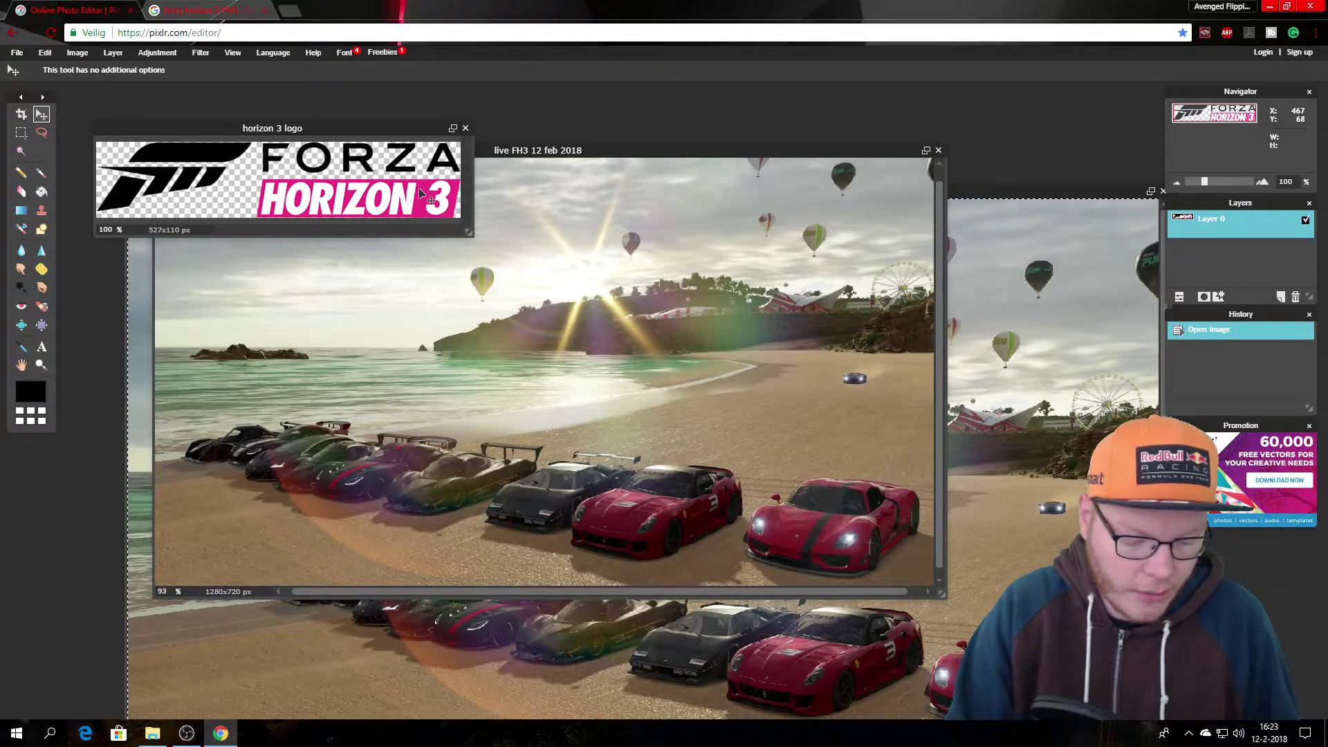
# Copy the entire horizon 3 logo, paste it into the live FH3 12 feb 2018 image, and move it to the upper-left corner of the photo.
pyautogui.hotkey('ctrl', 'a')
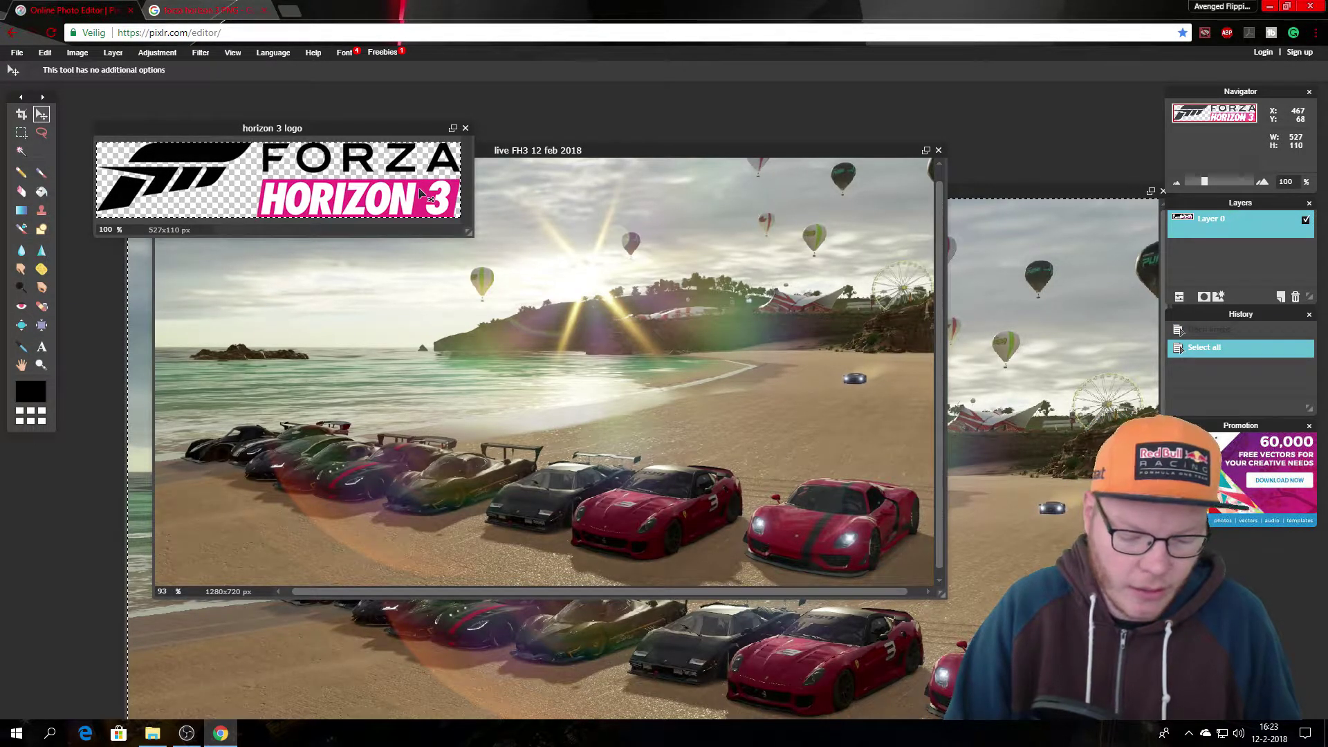
pyautogui.hotkey('ctrl', 'c')
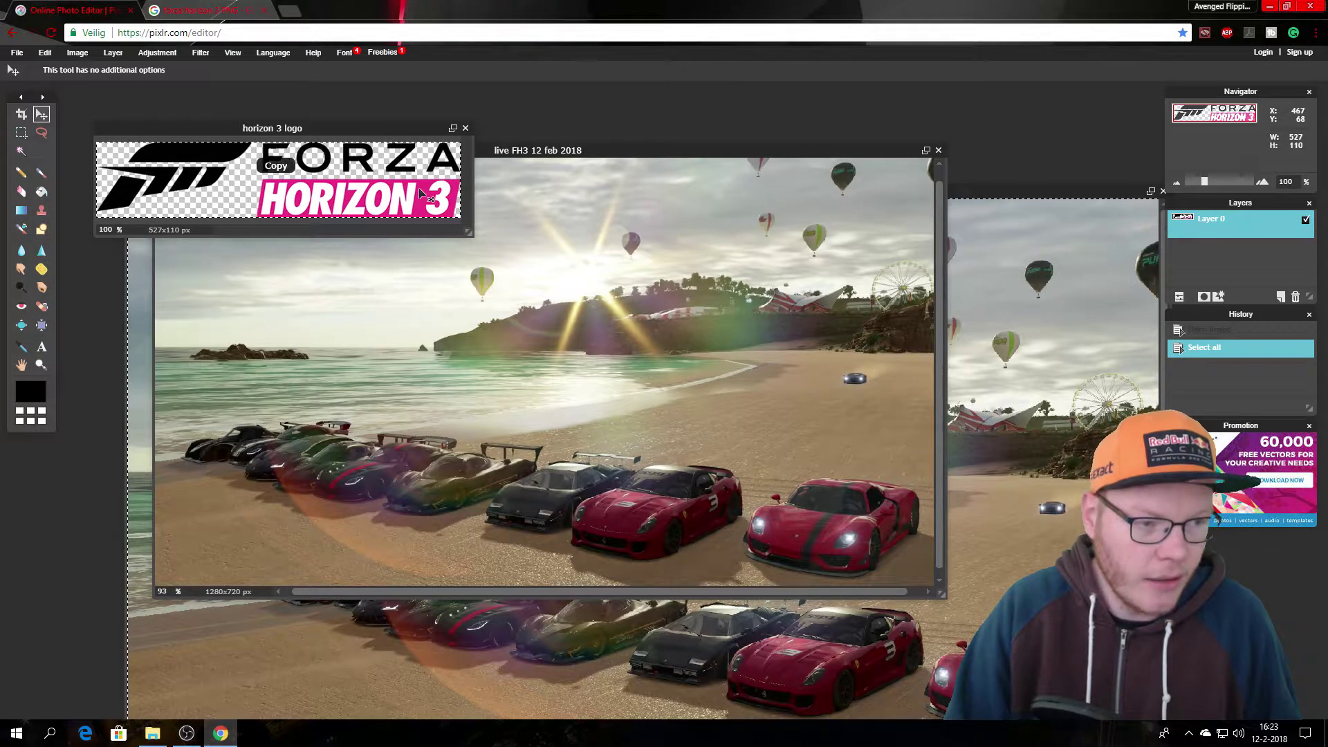
pyautogui.click(614, 284)
pyautogui.hotkey('ctrl', 'v')
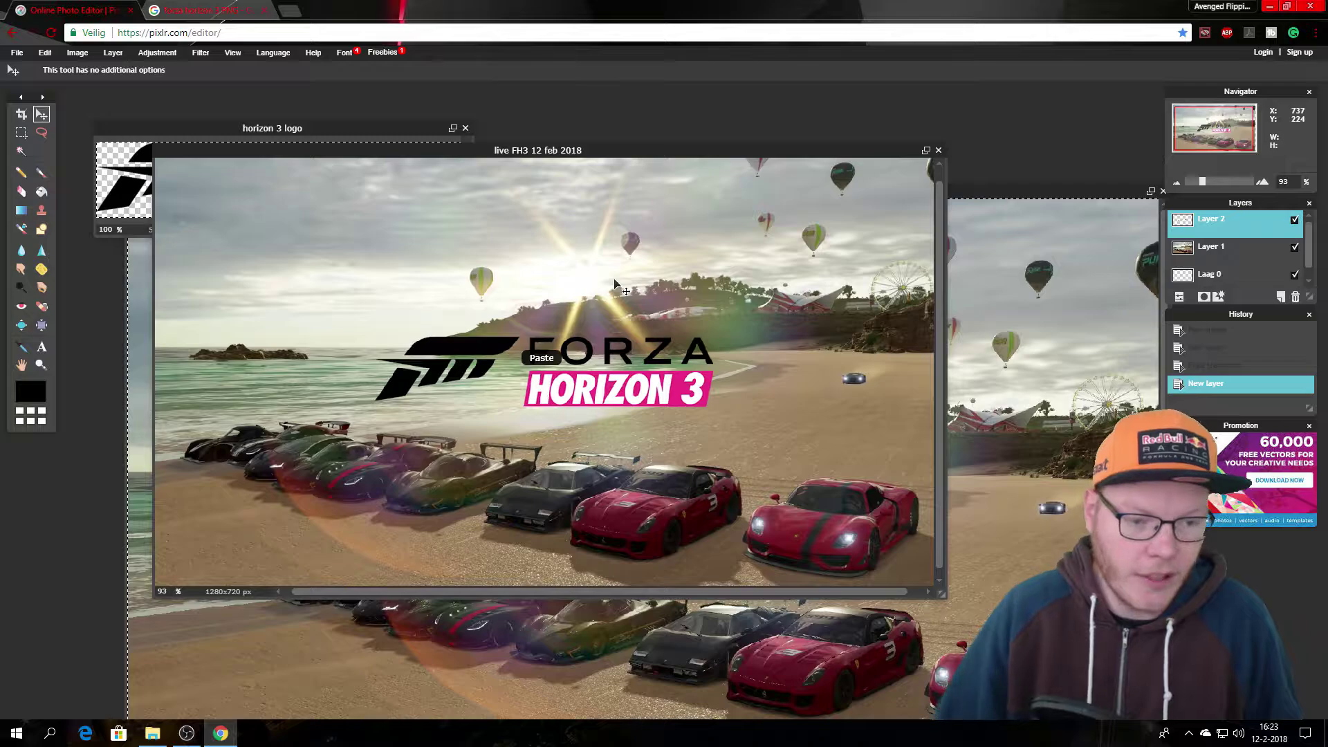
pyautogui.moveTo(633, 370); pyautogui.dragTo(427, 213)
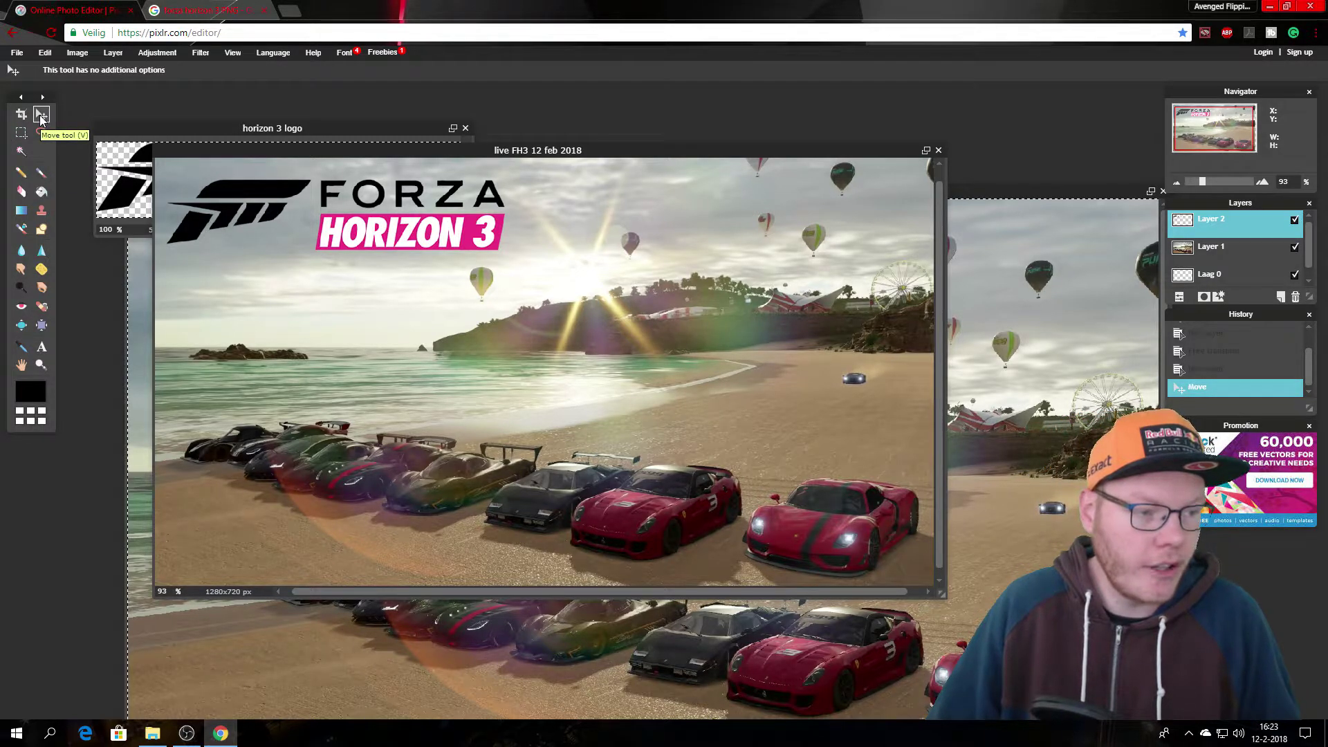
# Free transform the Forza Horizon 3 logo layer to enlarge it slightly in the upper-left corner, and apply the changes.
pyautogui.click(46, 54)
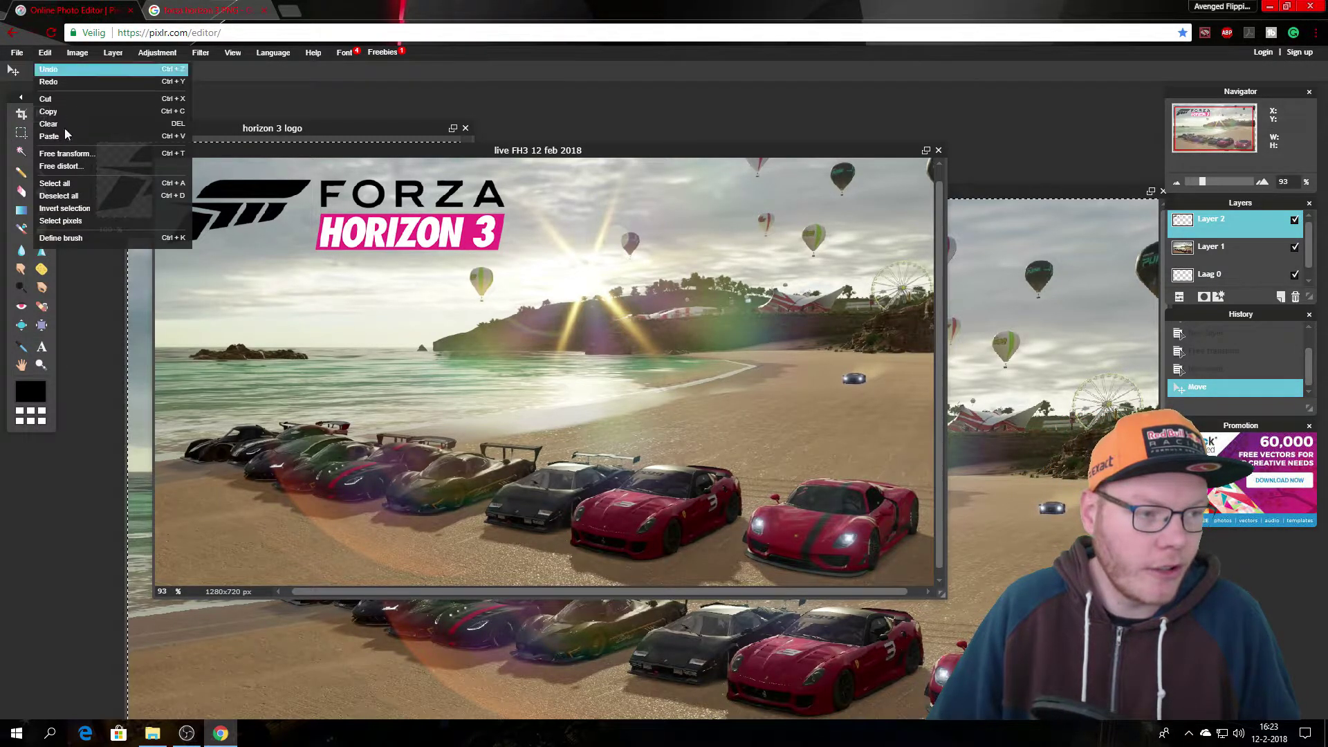
pyautogui.click(66, 153)
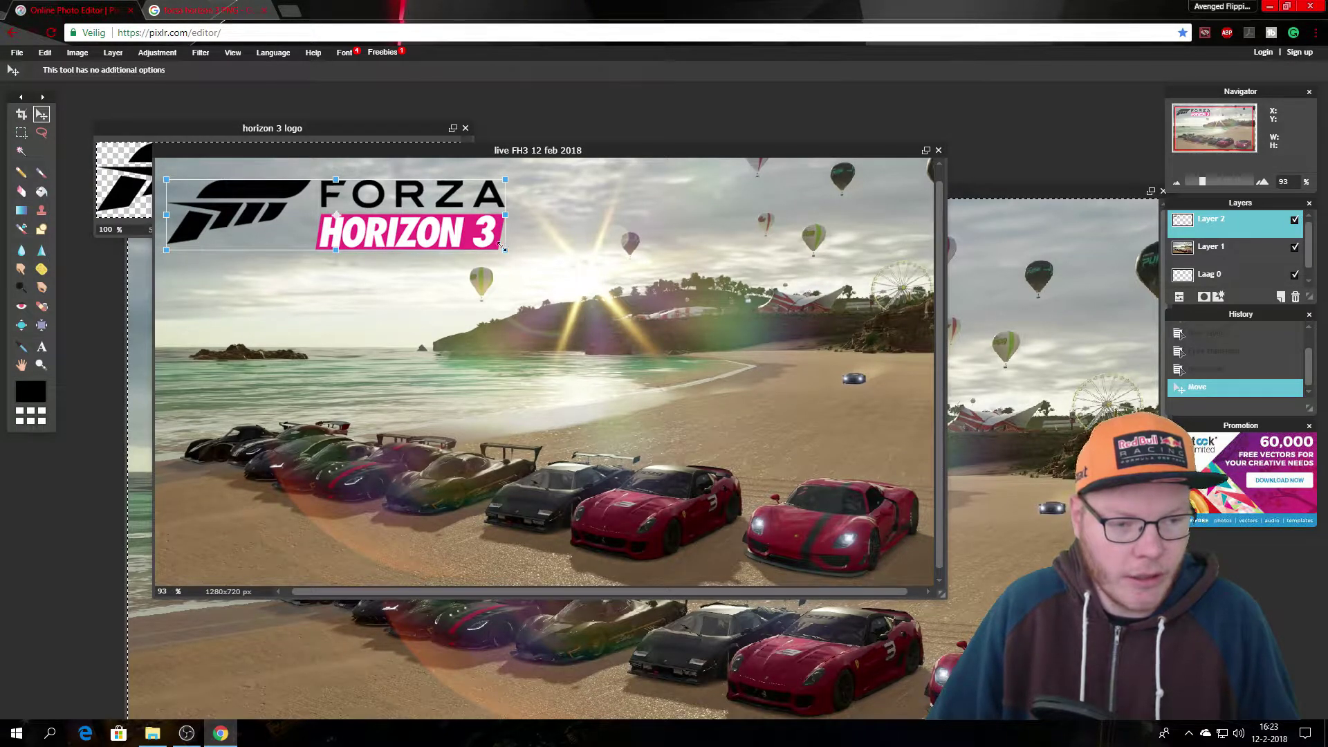
pyautogui.moveTo(502, 247)
pyautogui.mouseDown()
pyautogui.moveTo(571, 263)
pyautogui.moveTo(564, 273)
pyautogui.moveTo(602, 248)
pyautogui.moveTo(626, 260)
pyautogui.moveTo(597, 243)
pyautogui.moveTo(507, 236)
pyautogui.mouseUp()
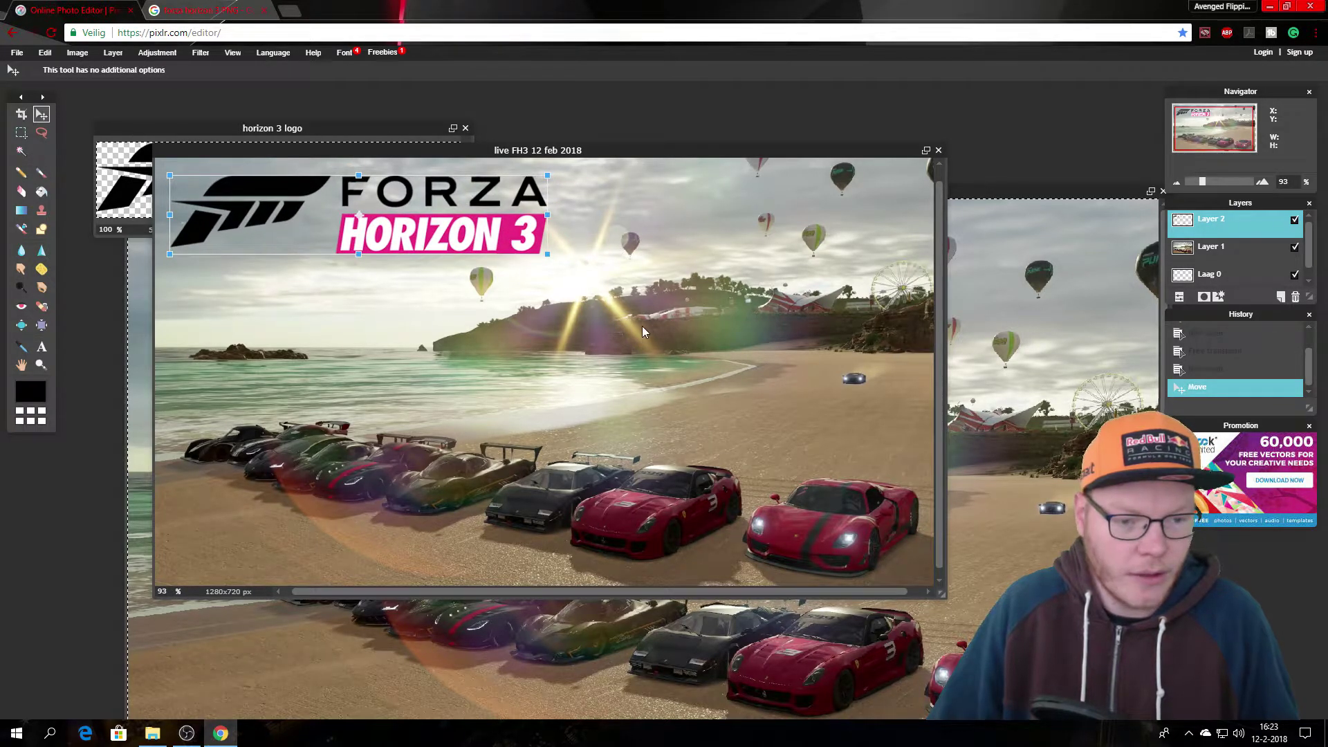
pyautogui.click(624, 330)
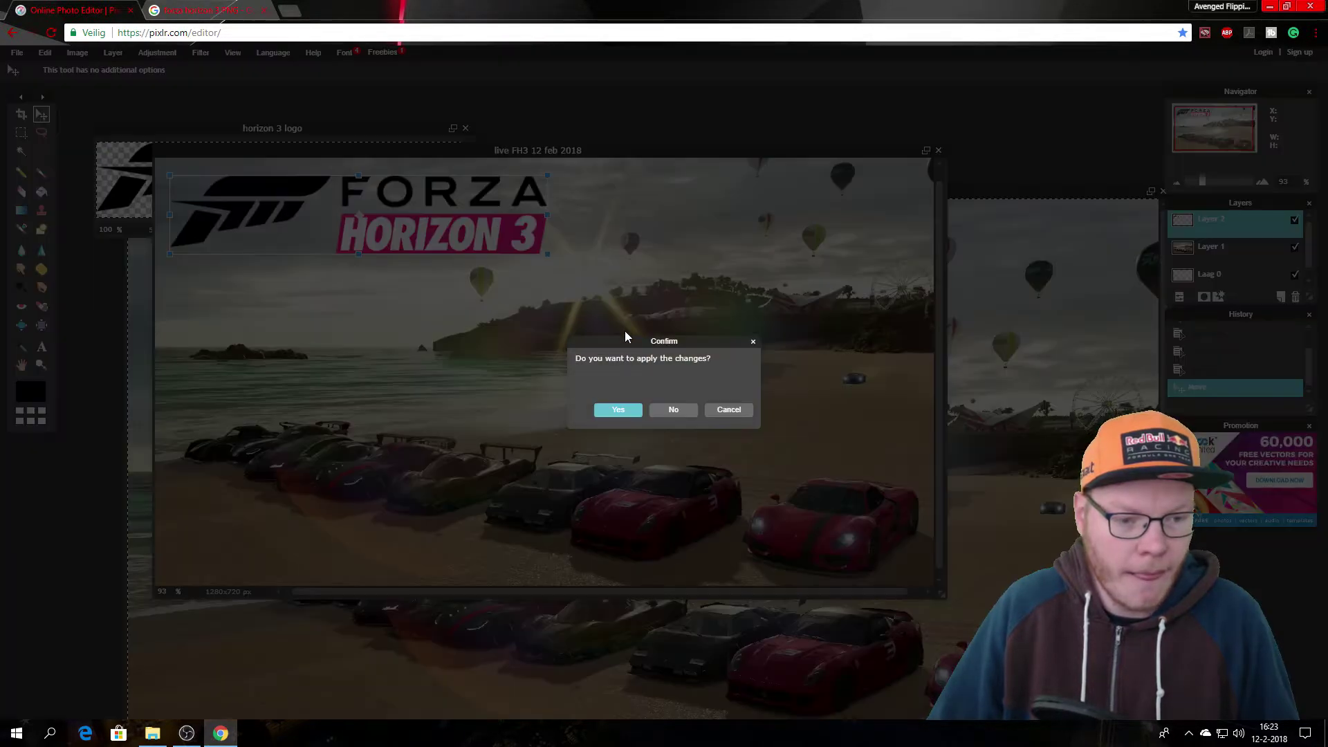
pyautogui.click(617, 410)
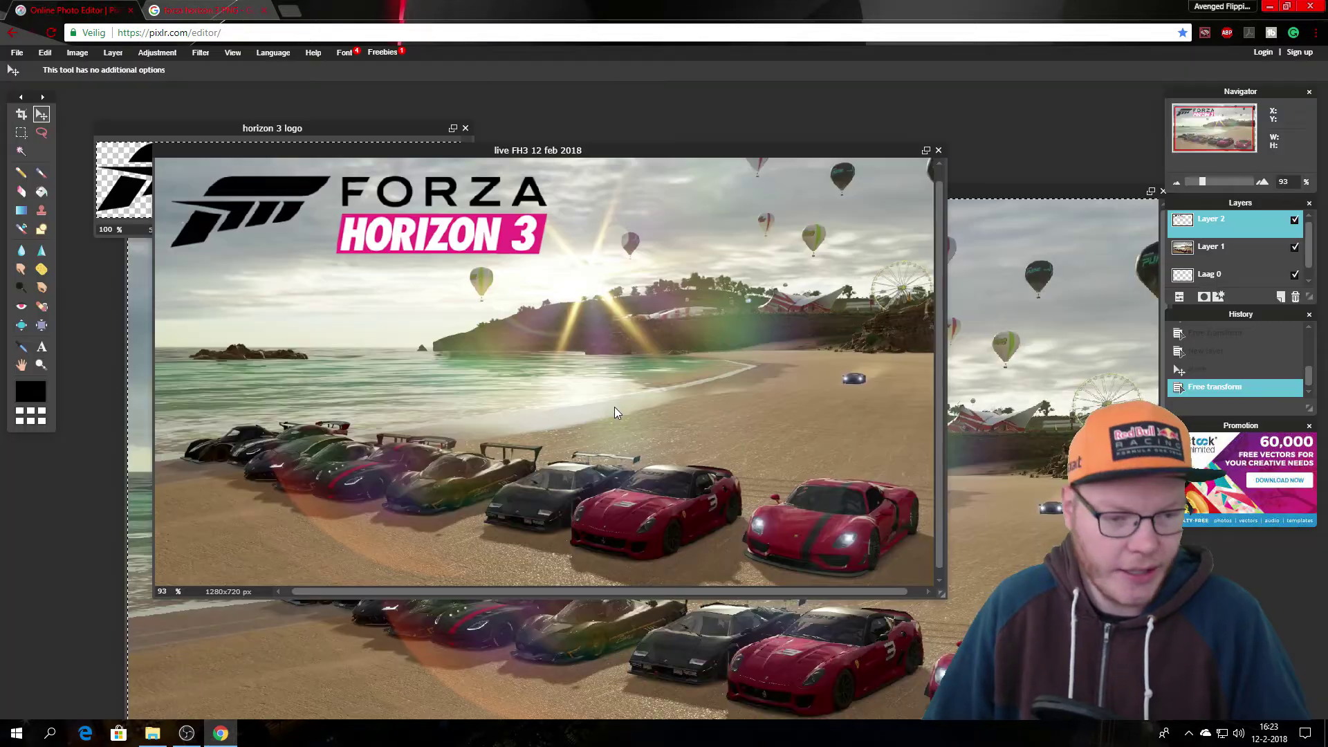
# Open the "live" stamp image from the PNG afbeeldingen folder.
pyautogui.click(17, 53)
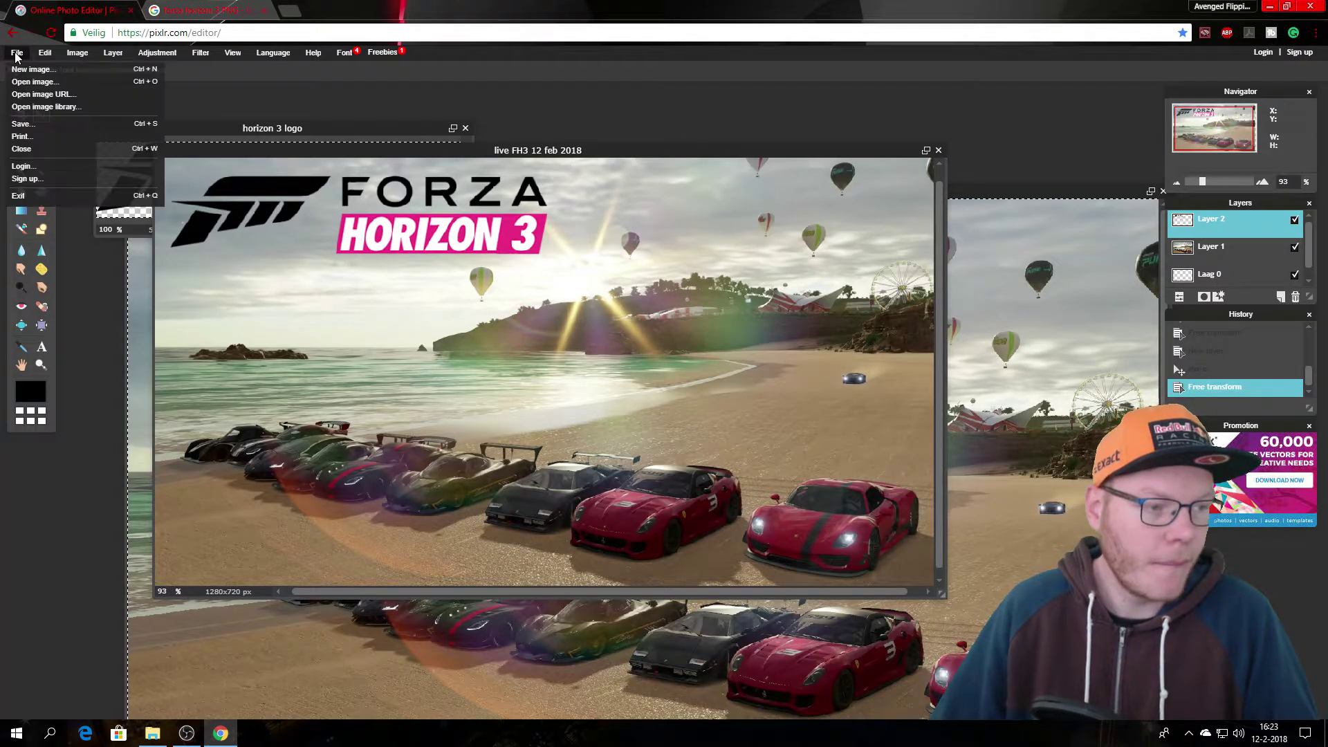
pyautogui.click(50, 82)
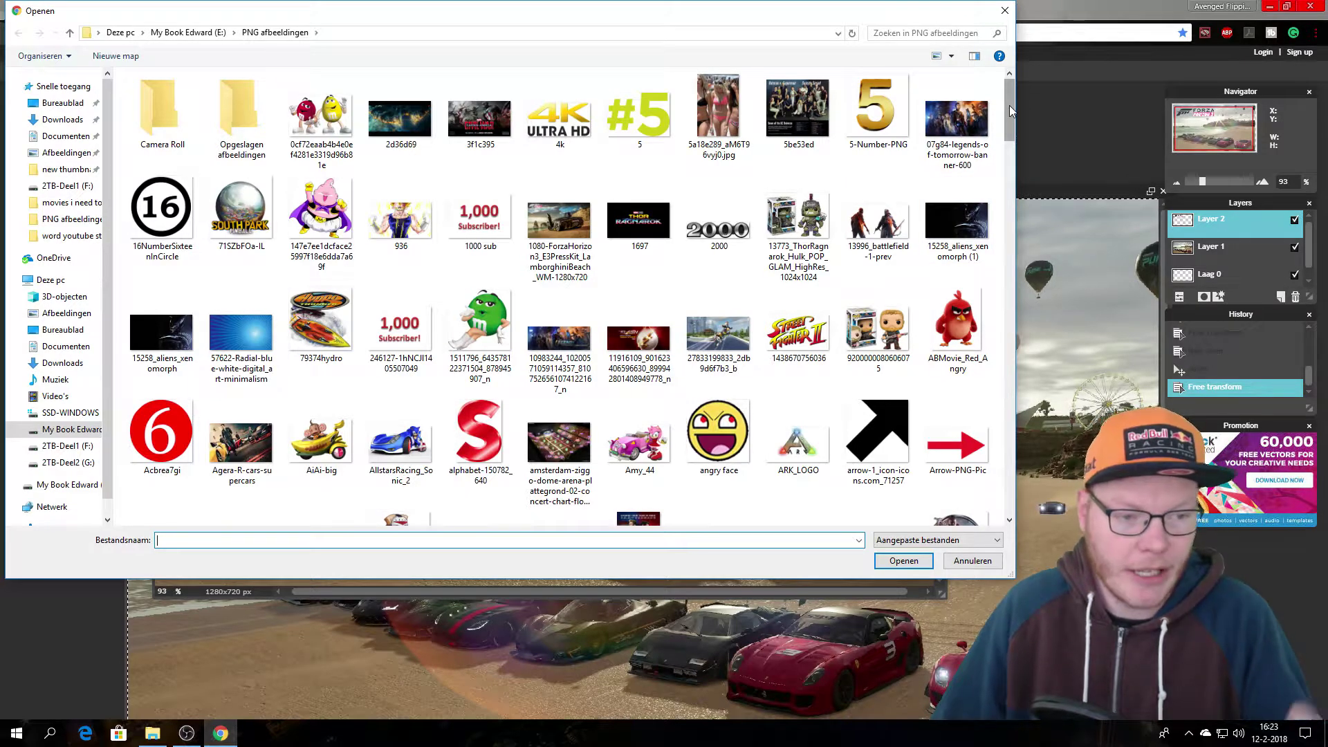
pyautogui.moveTo(1010, 105); pyautogui.dragTo(1032, 293)
pyautogui.click(625, 288)
pyautogui.doubleClick(625, 288)
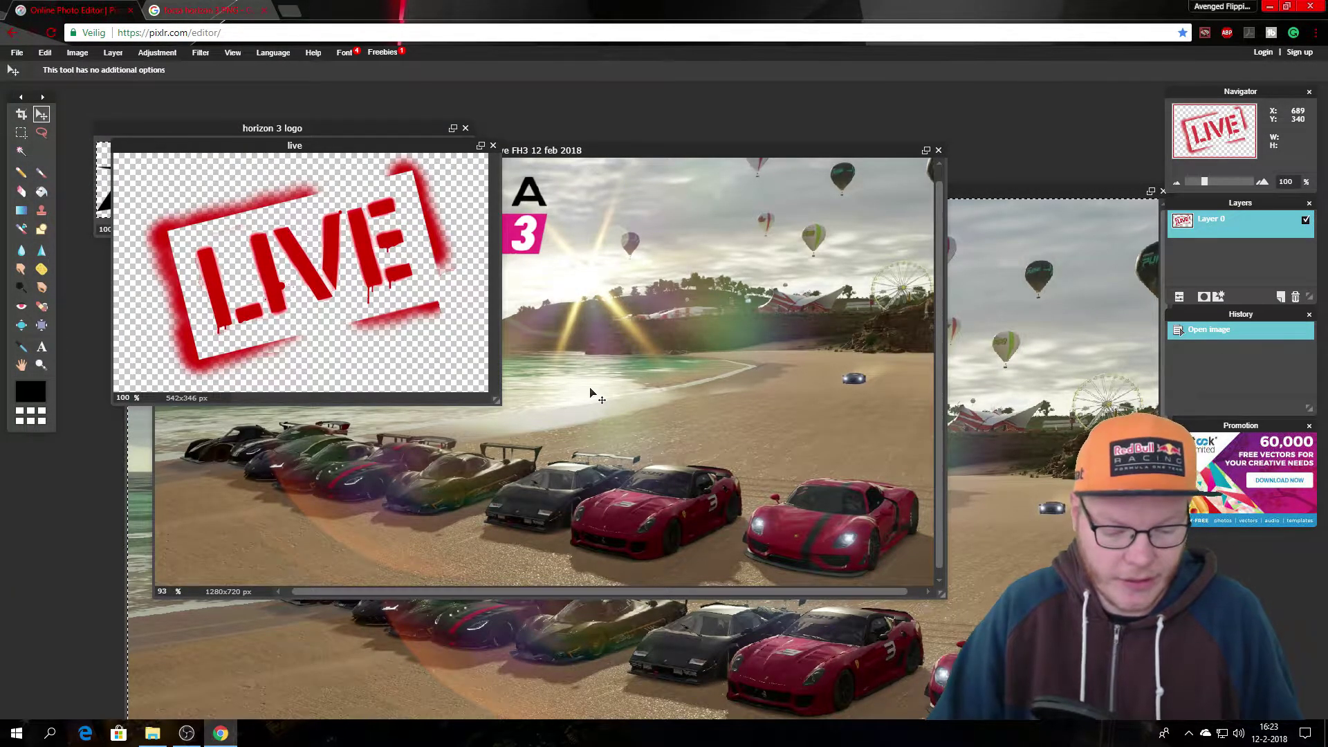
# Copy the whole red LIVE stamp into the live FH3 12 feb 2018 image as a layer and position it in the upper-right corner.
pyautogui.hotkey('ctrl', 'a')
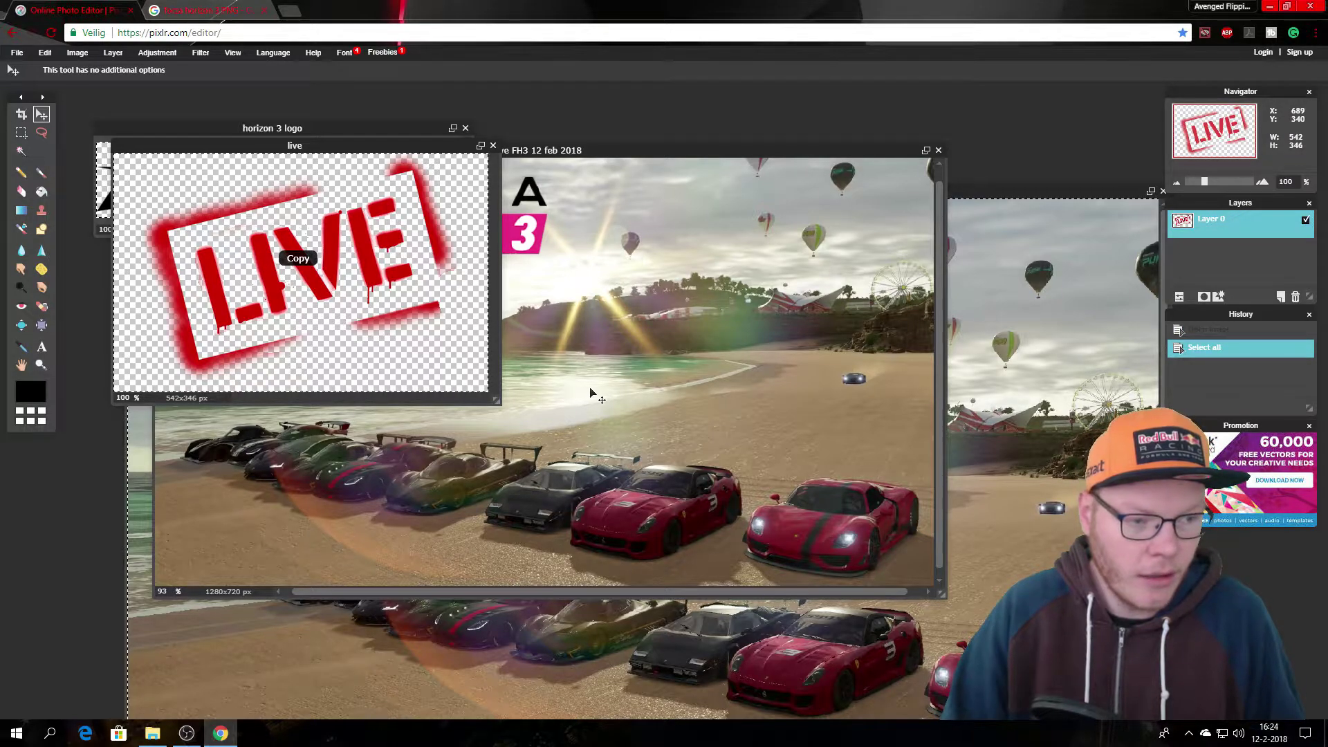
pyautogui.click(597, 353)
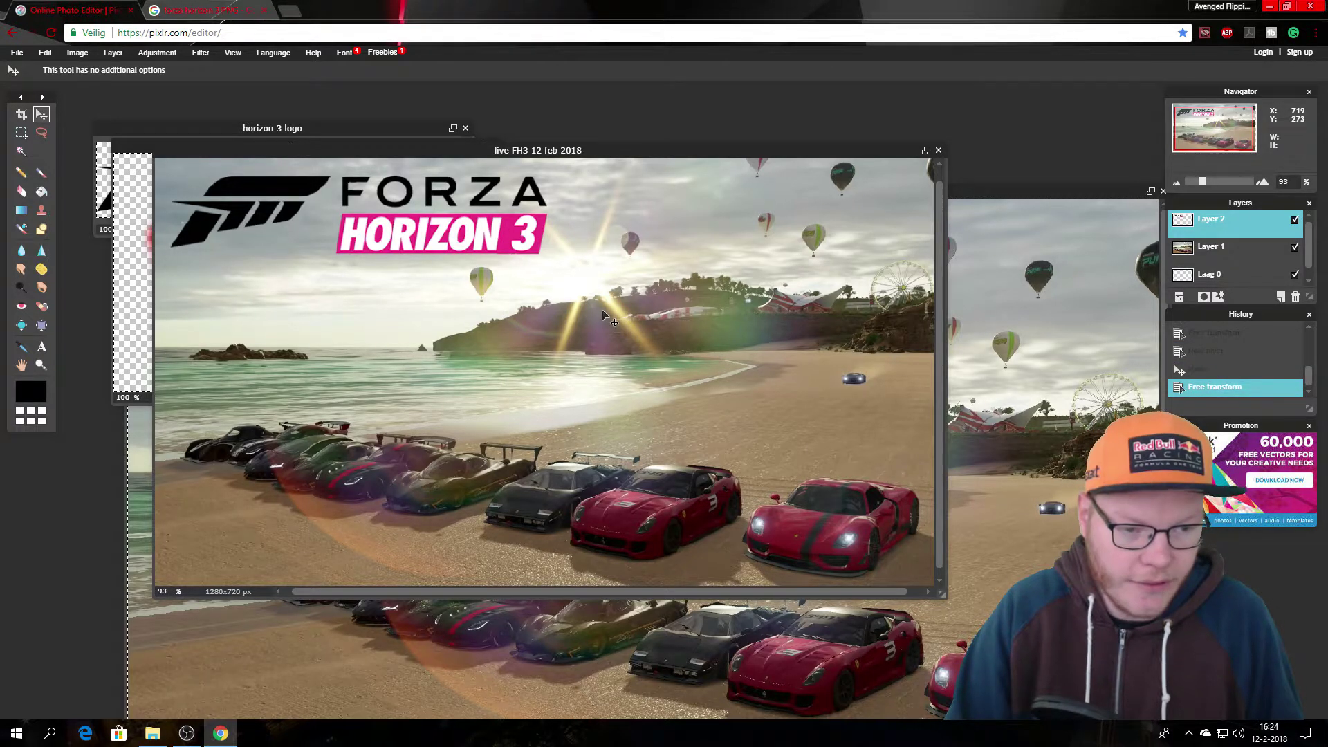
pyautogui.hotkey('ctrl', 'v')
pyautogui.moveTo(557, 360); pyautogui.dragTo(671, 261)
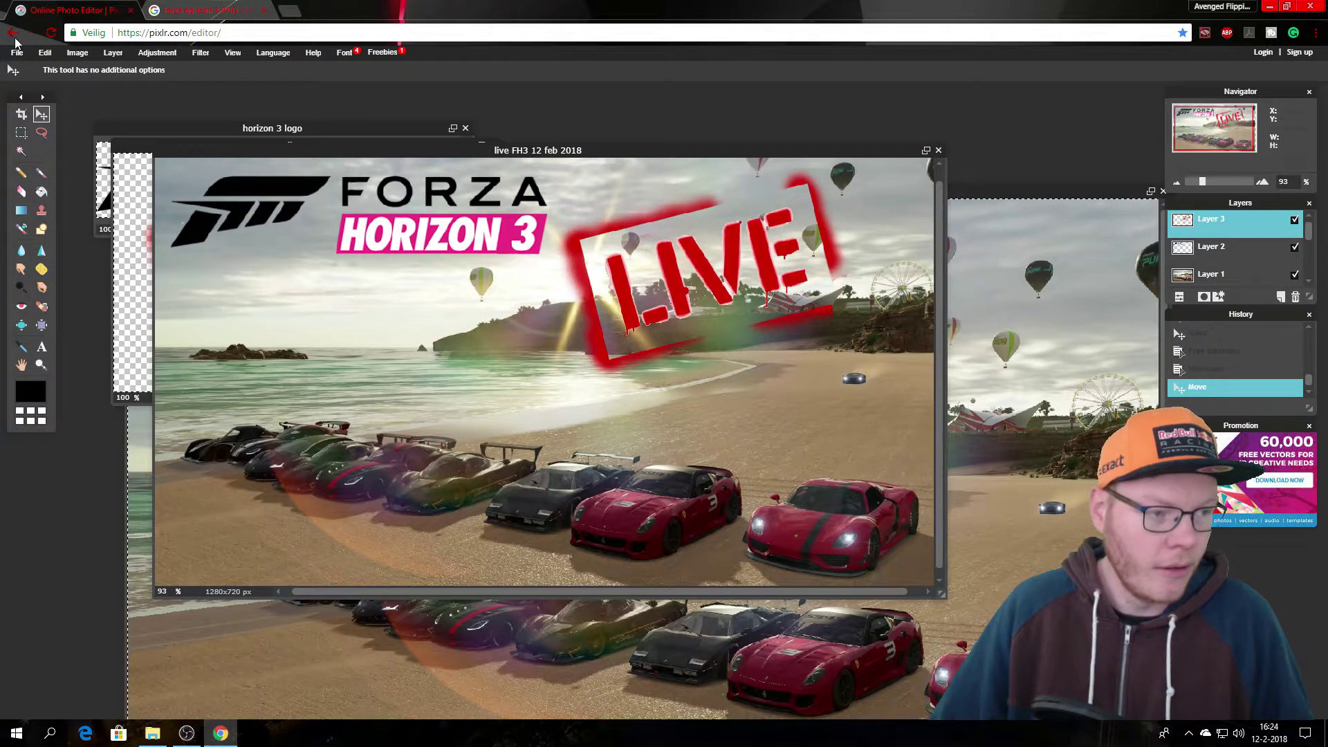
pyautogui.moveTo(727, 287); pyautogui.dragTo(801, 268)
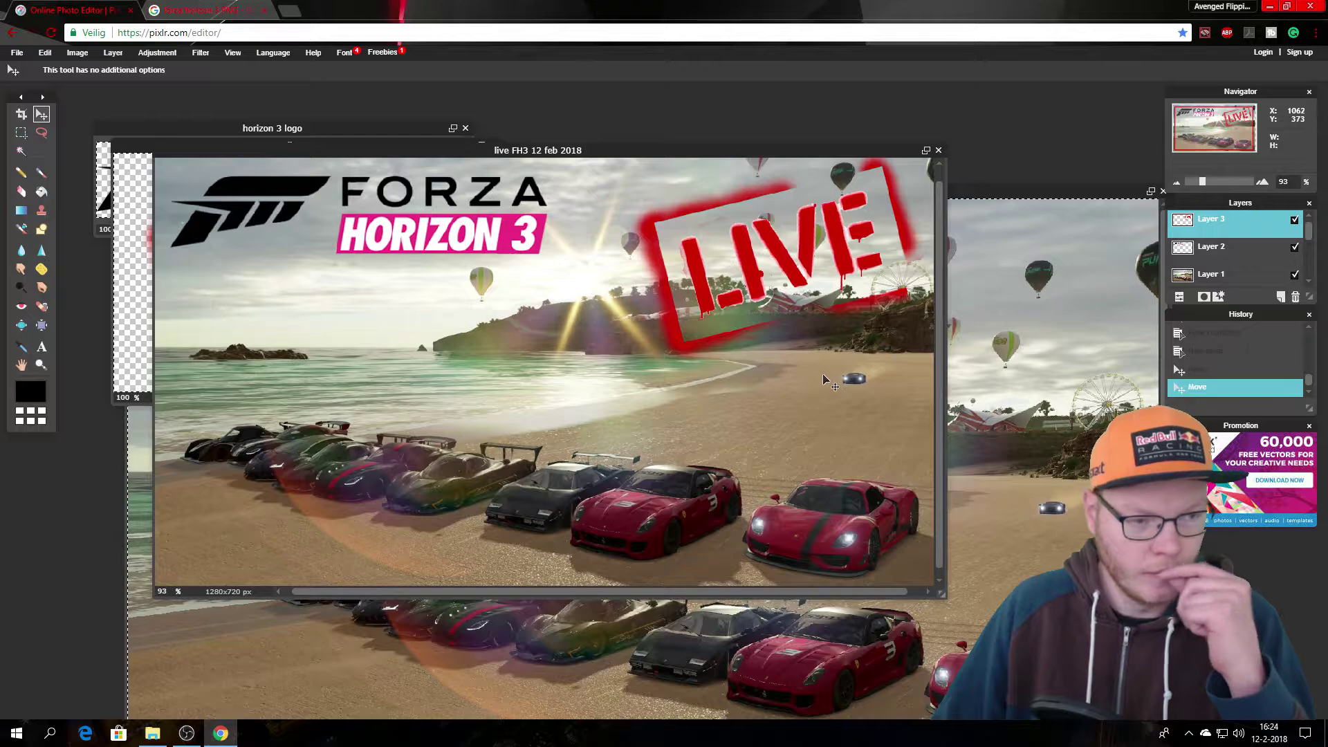
pyautogui.moveTo(675, 149); pyautogui.dragTo(679, 138)
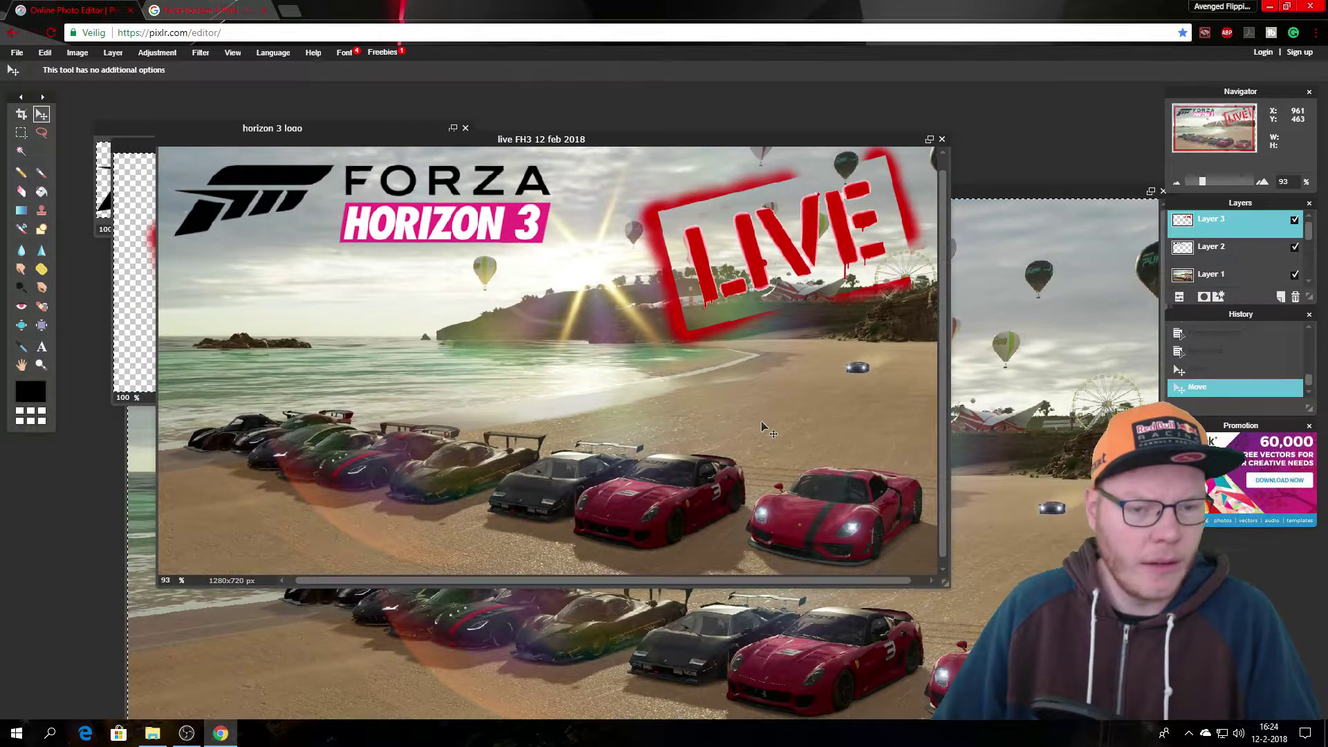
pyautogui.moveTo(765, 232); pyautogui.dragTo(773, 241)
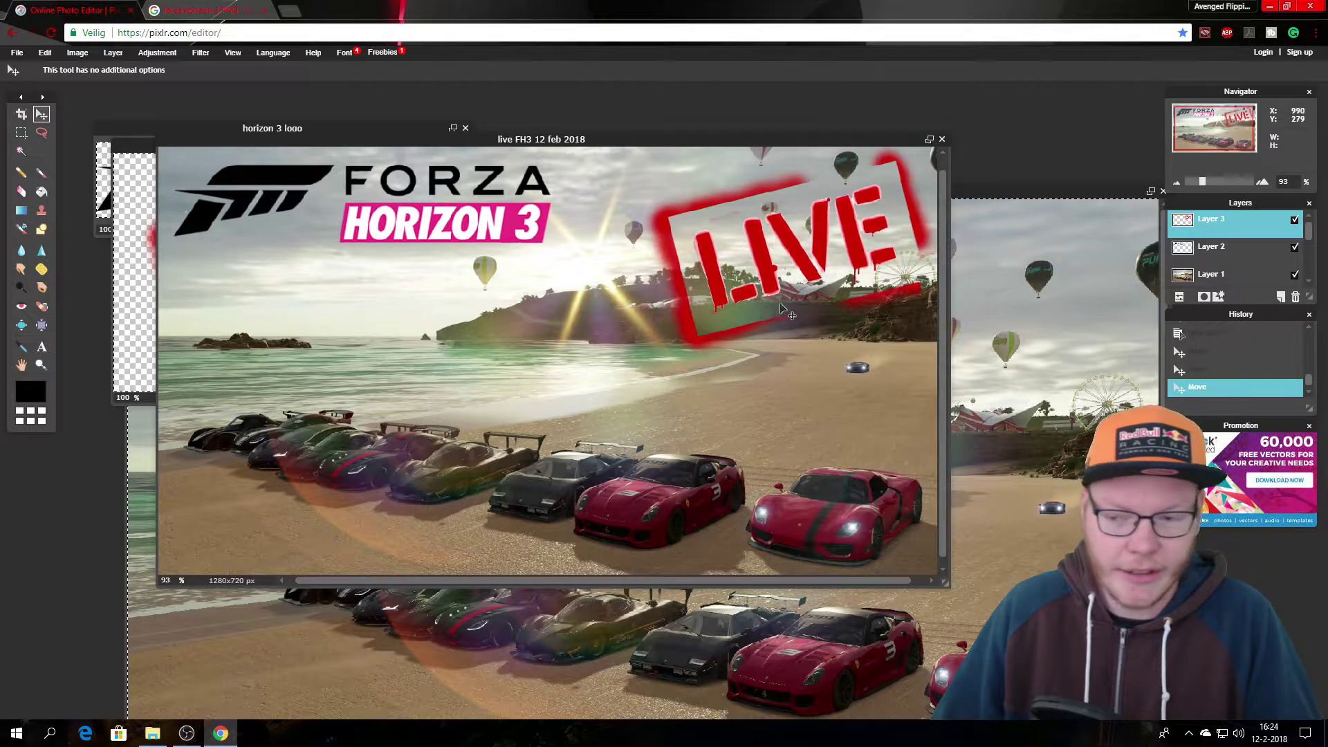
pyautogui.moveTo(795, 275); pyautogui.dragTo(776, 262)
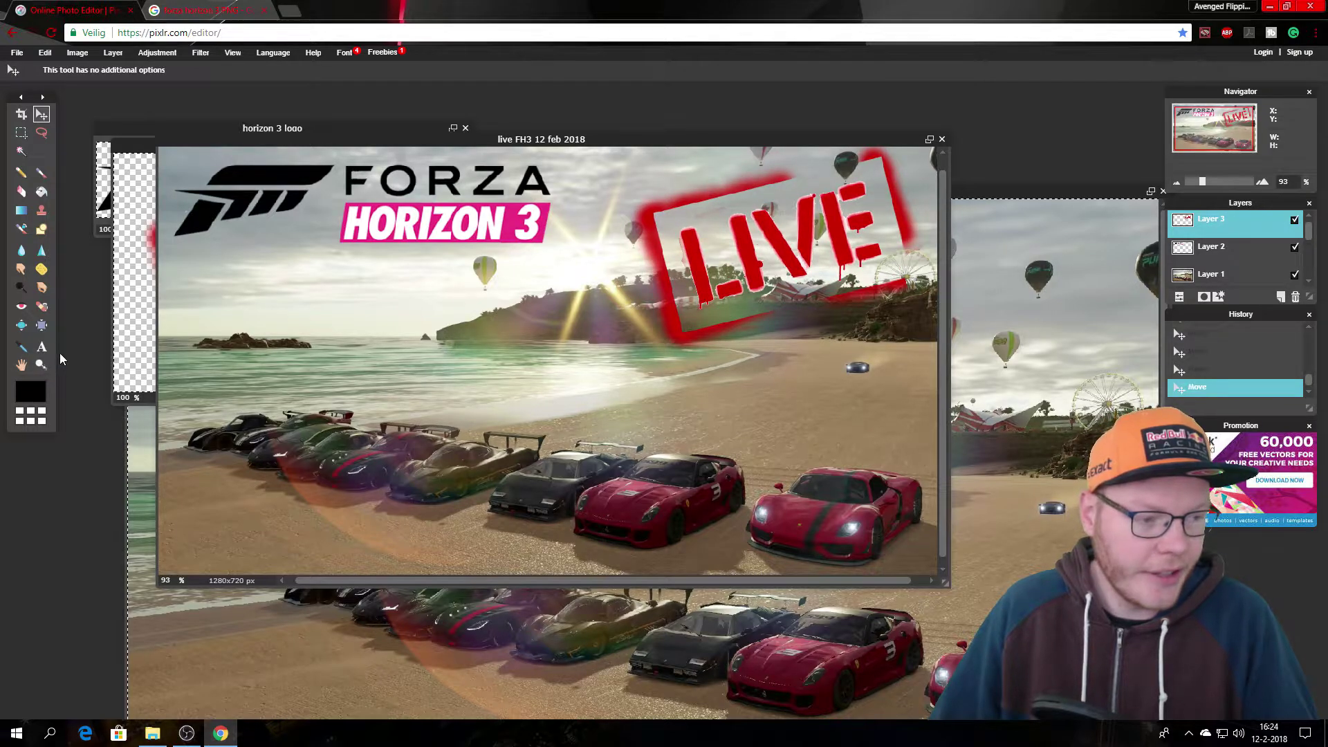
# Open flamingtext.com in a new browser tab.
pyautogui.click(41, 349)
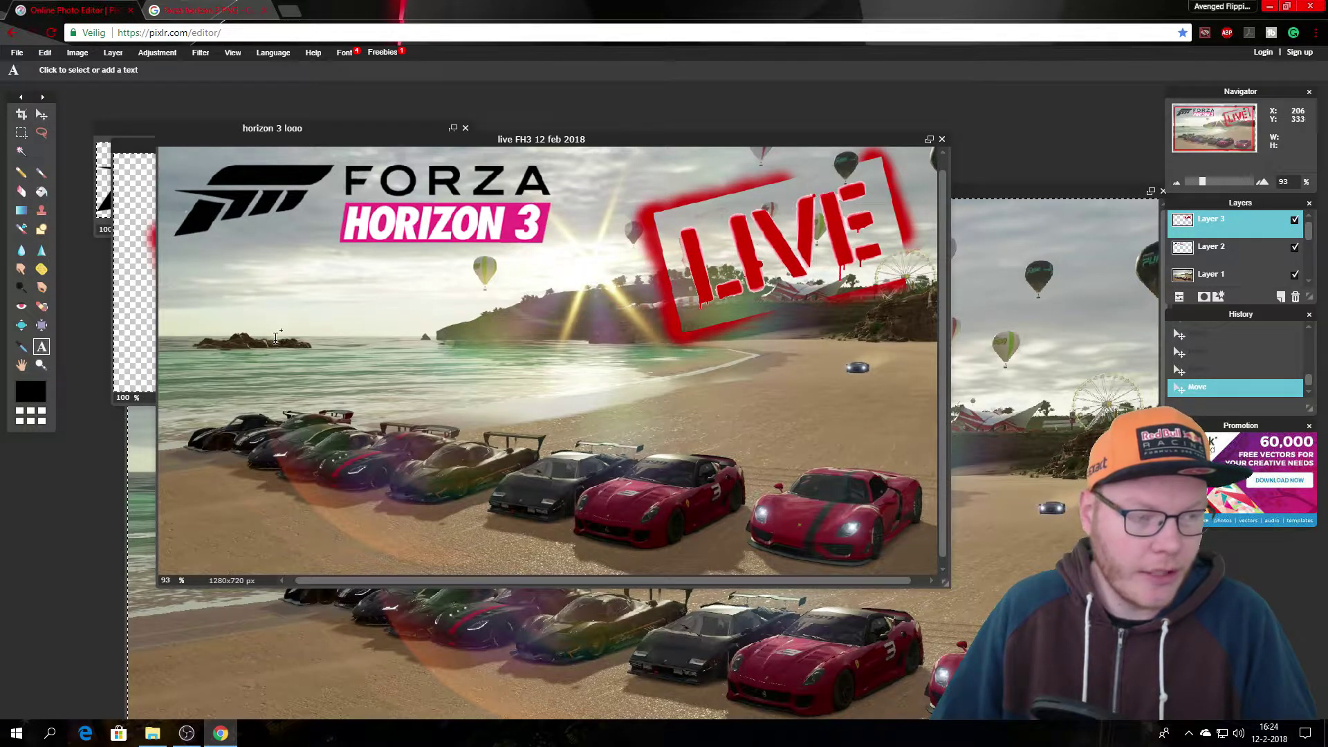
pyautogui.click(289, 10)
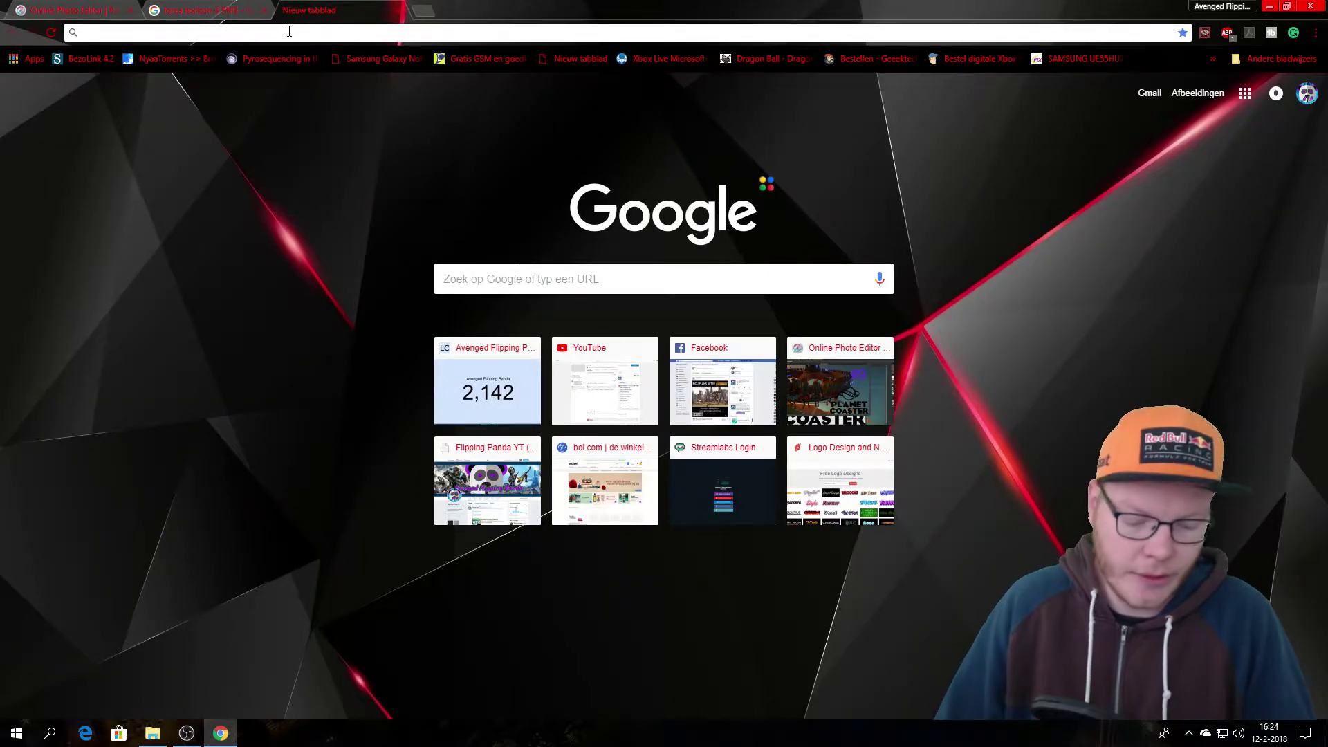
pyautogui.write('flaming')
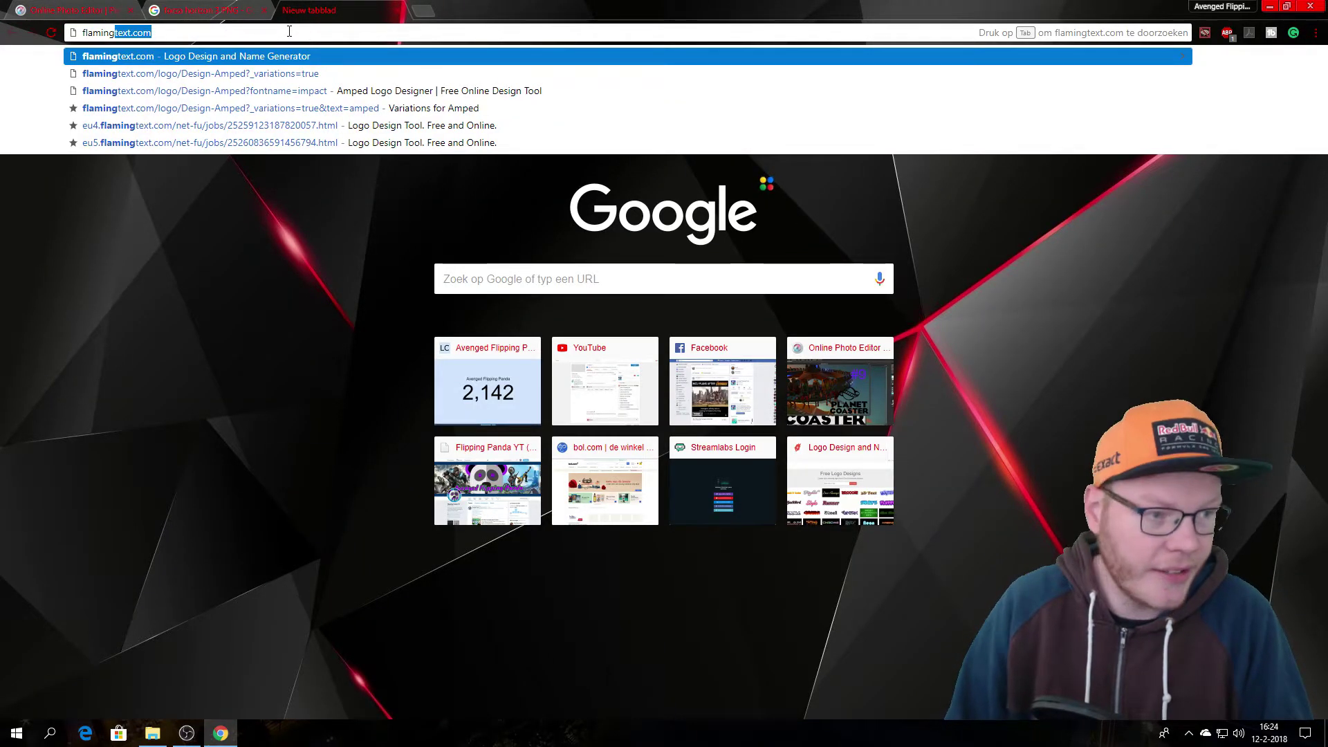
pyautogui.press('Right')
pyautogui.press('Return')
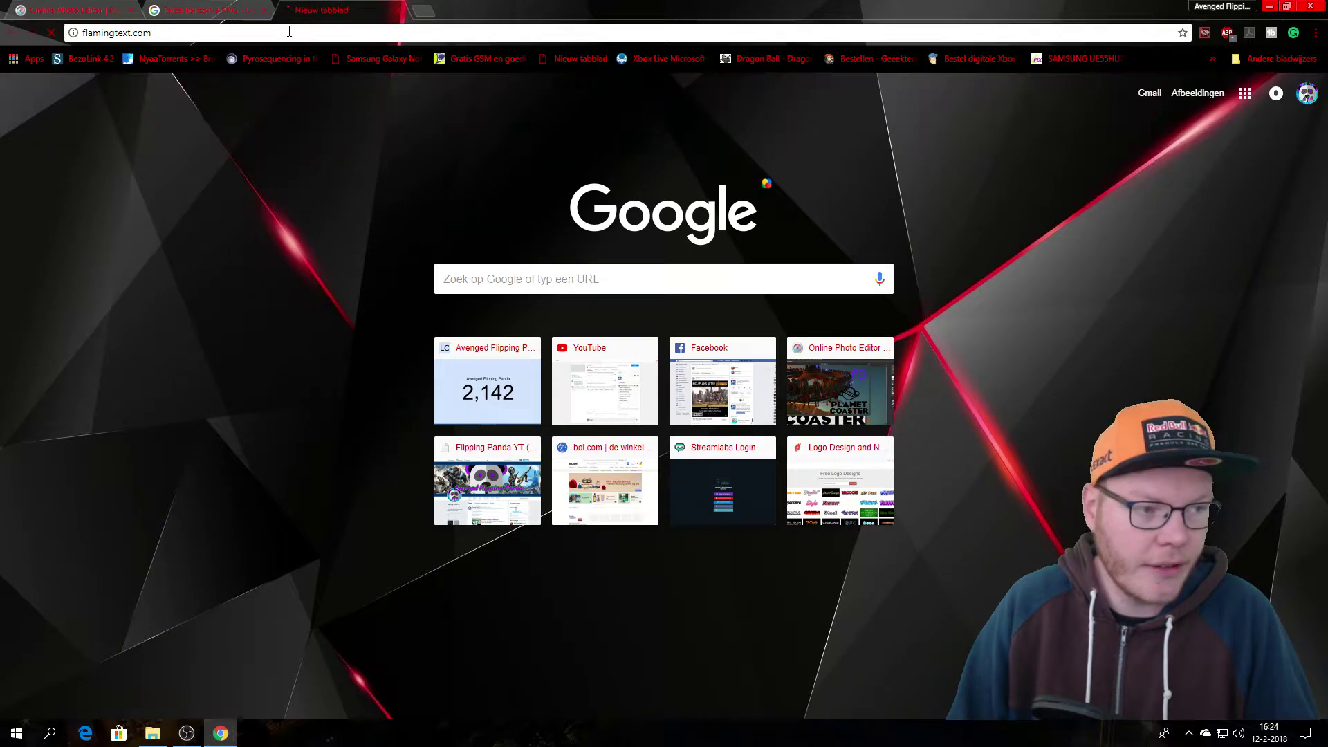
# Choose the Amped design on page 2 of the FlamingText logos and open its red impact-font variation in the logo editor.
pyautogui.scroll(-3, 106, 415)
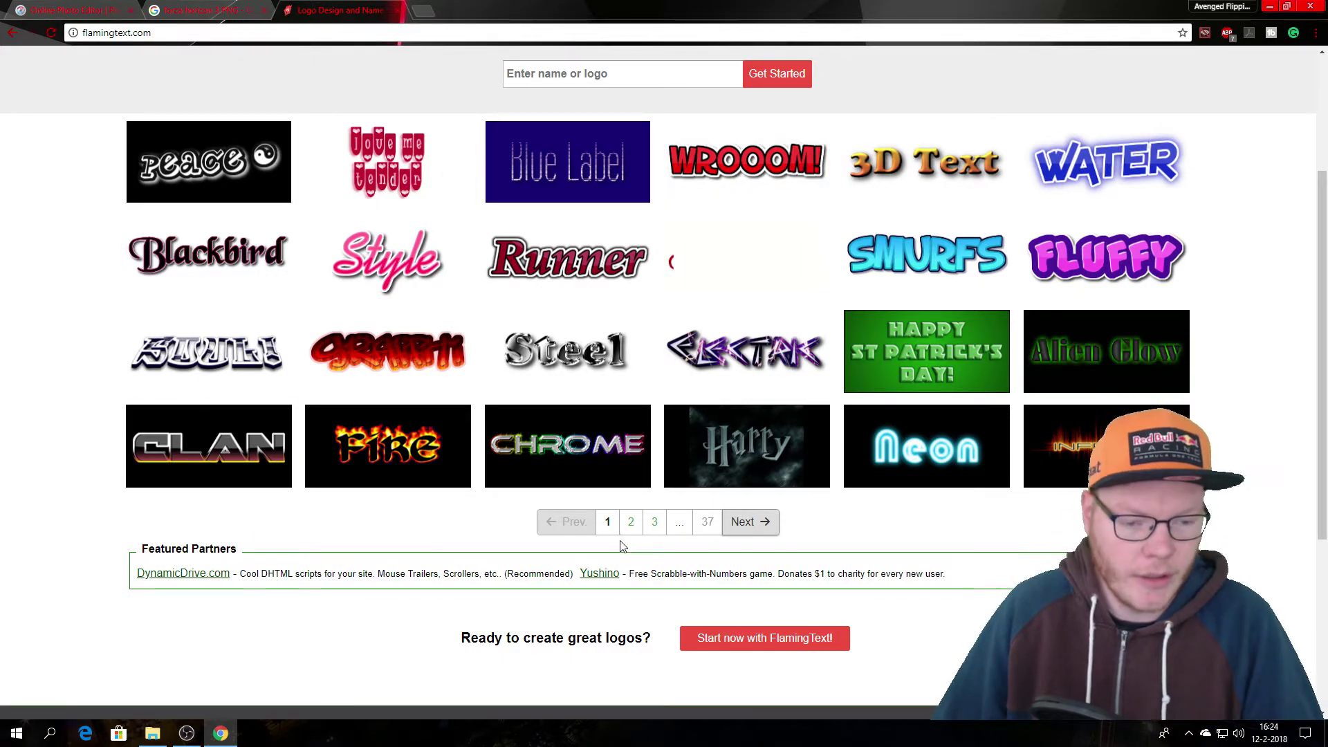
pyautogui.click(631, 521)
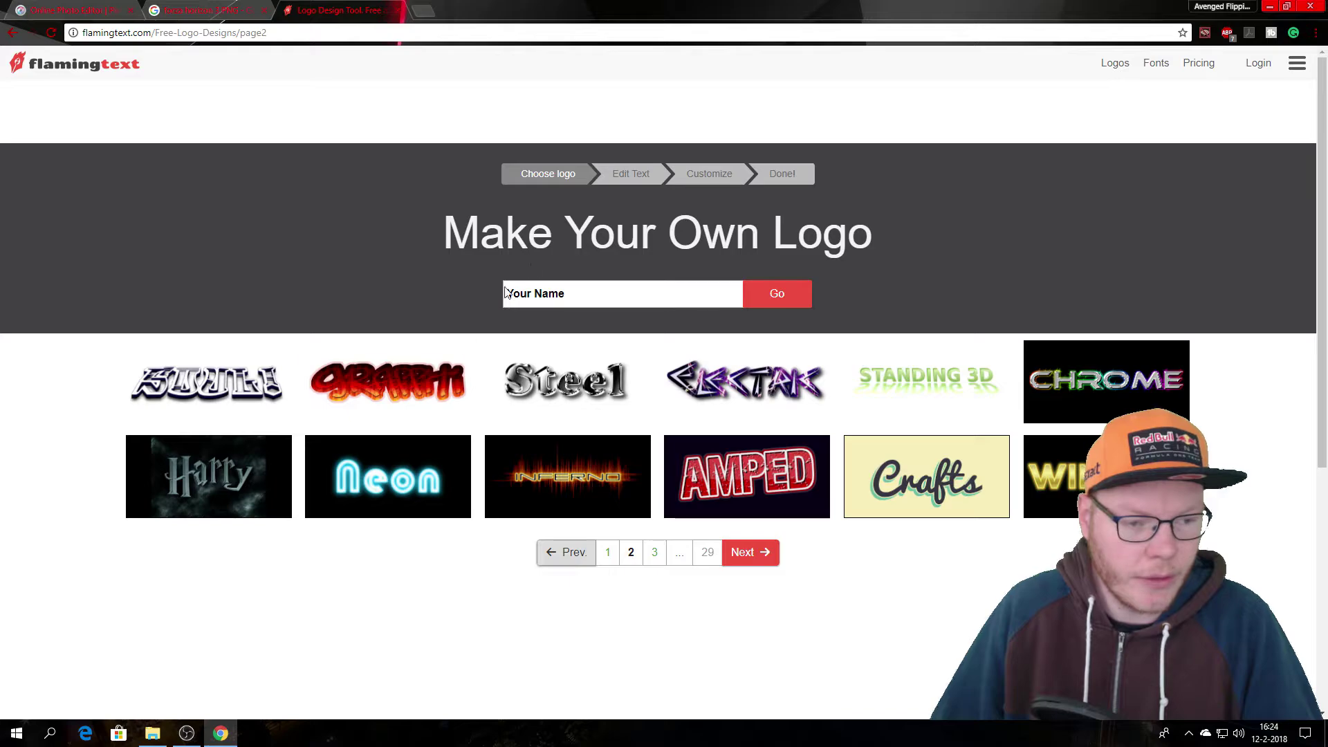
pyautogui.scroll(-2, 1273, 298)
pyautogui.scroll(2, 1231, 388)
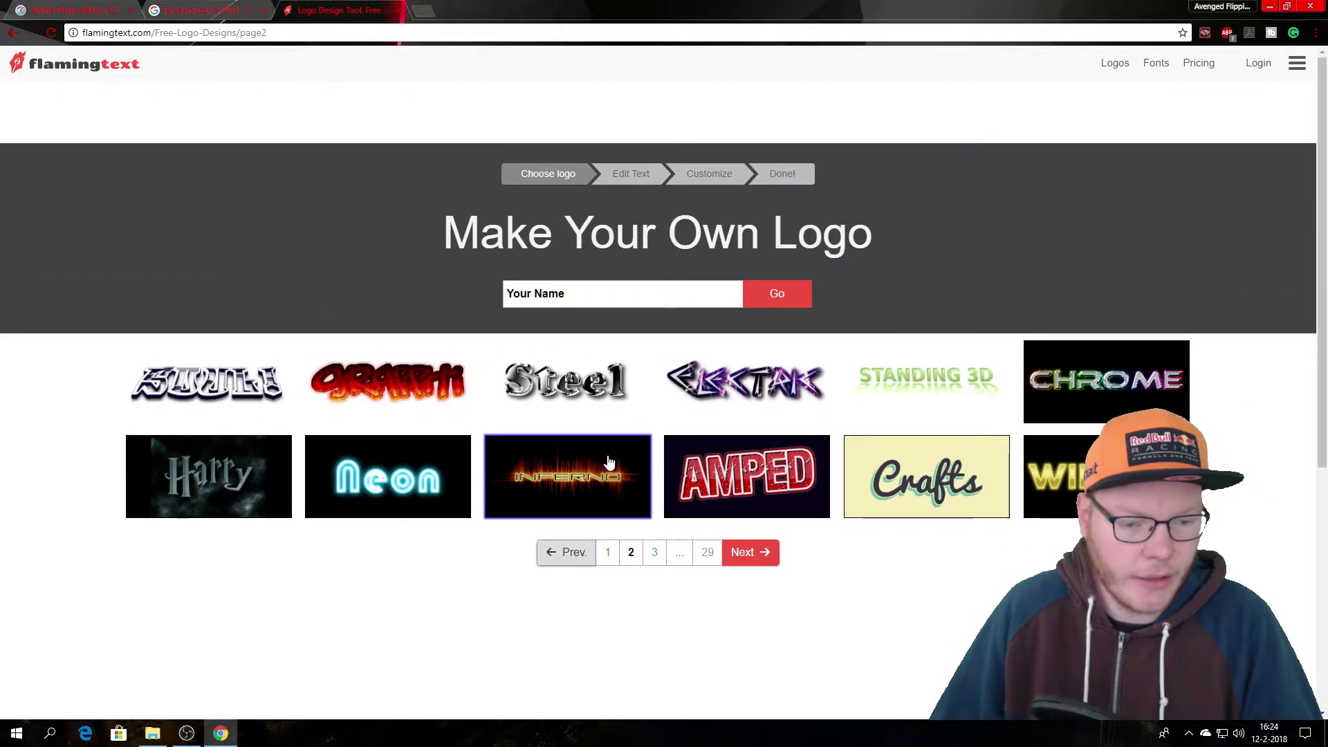
pyautogui.click(744, 481)
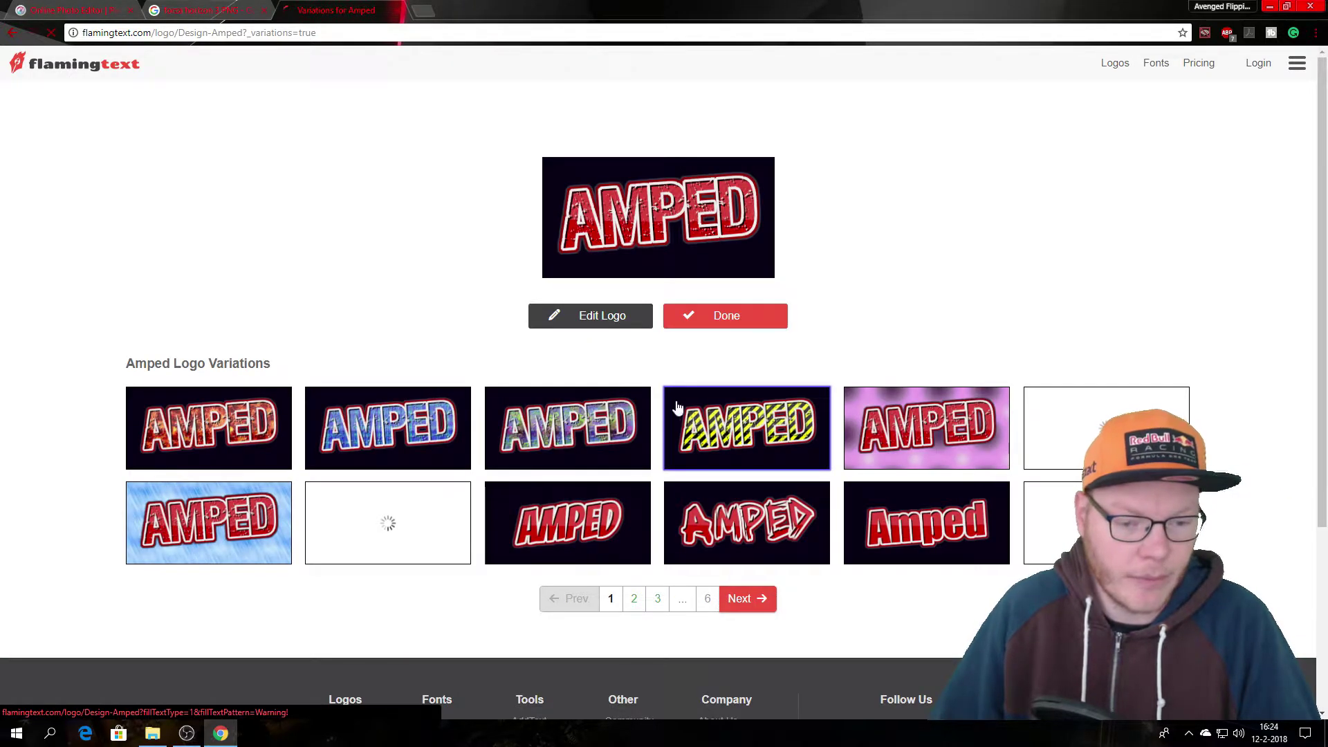
pyautogui.click(912, 542)
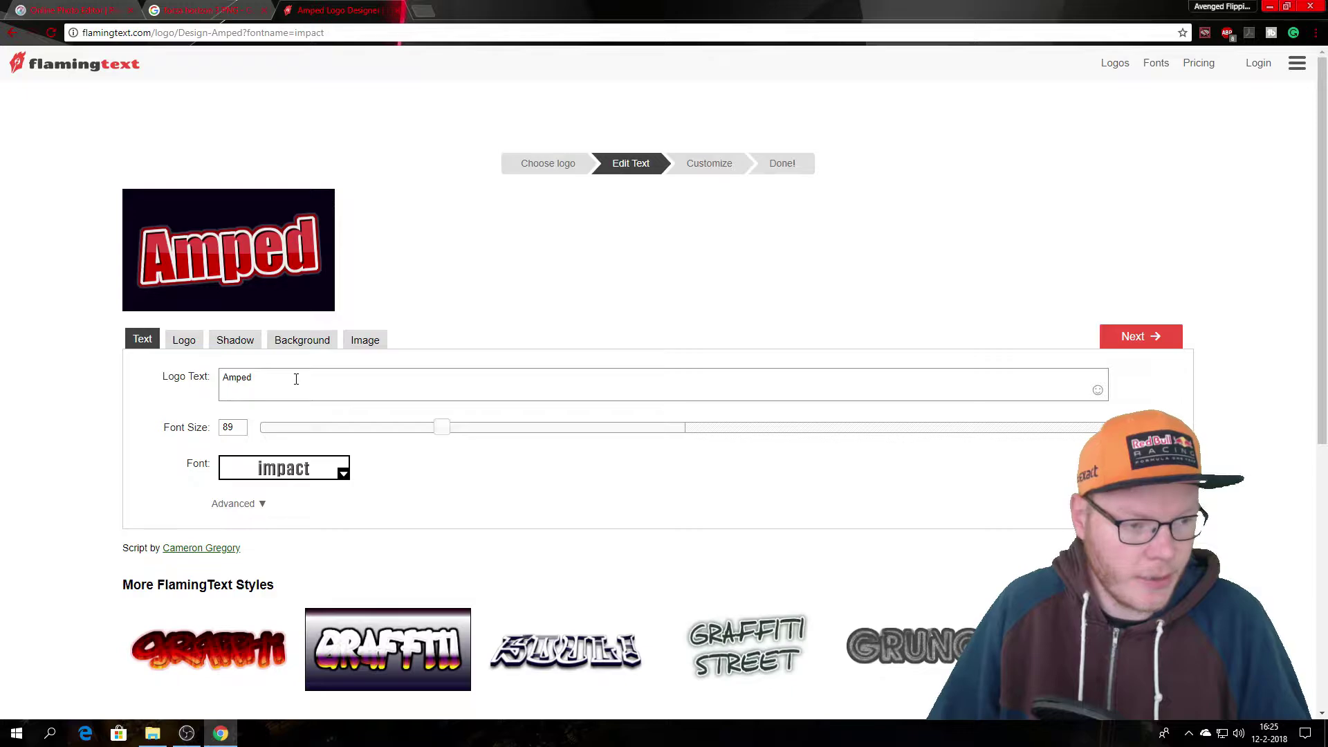
# Replace the logo text with "GIVING AWAY 1.000.000 CREDITS" and "EVERY 30 LIKES" on two lines, at font size 100.
pyautogui.click(295, 379)
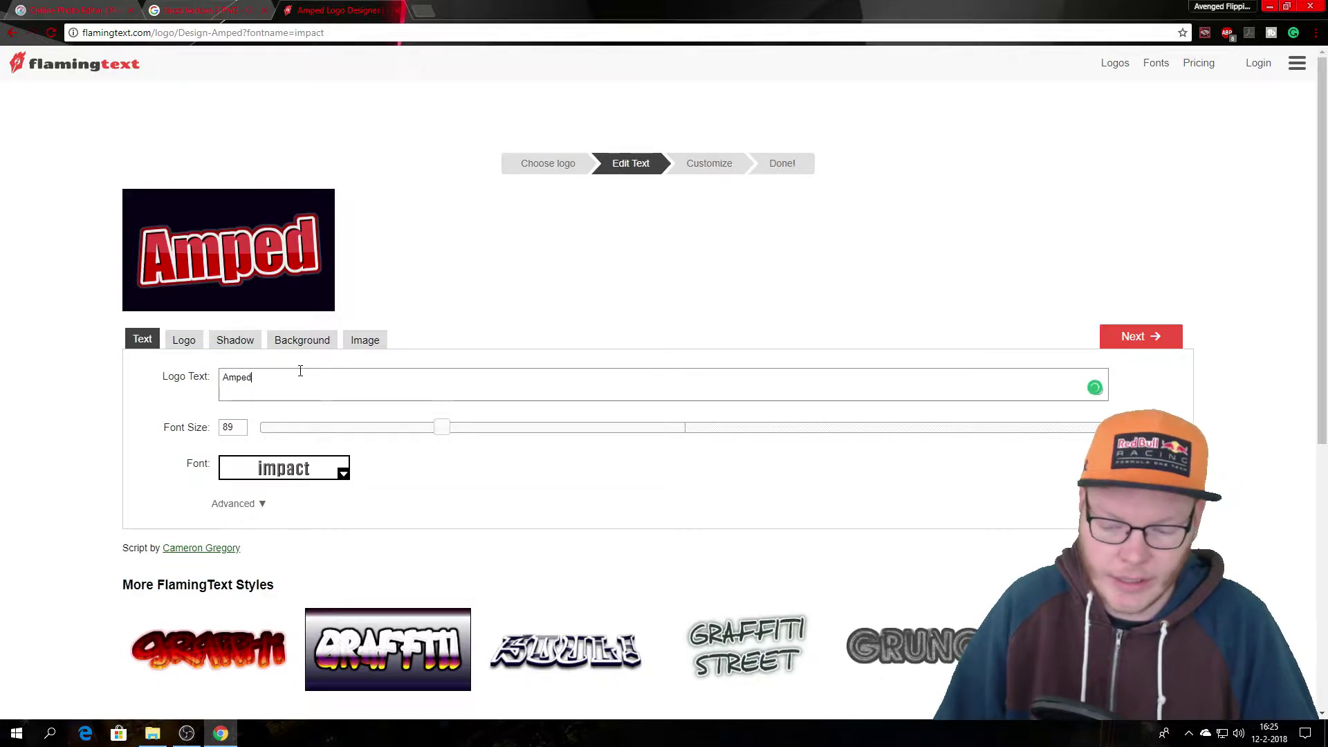
pyautogui.hotkey('ctrl', 'a')
pyautogui.press('BackSpace')
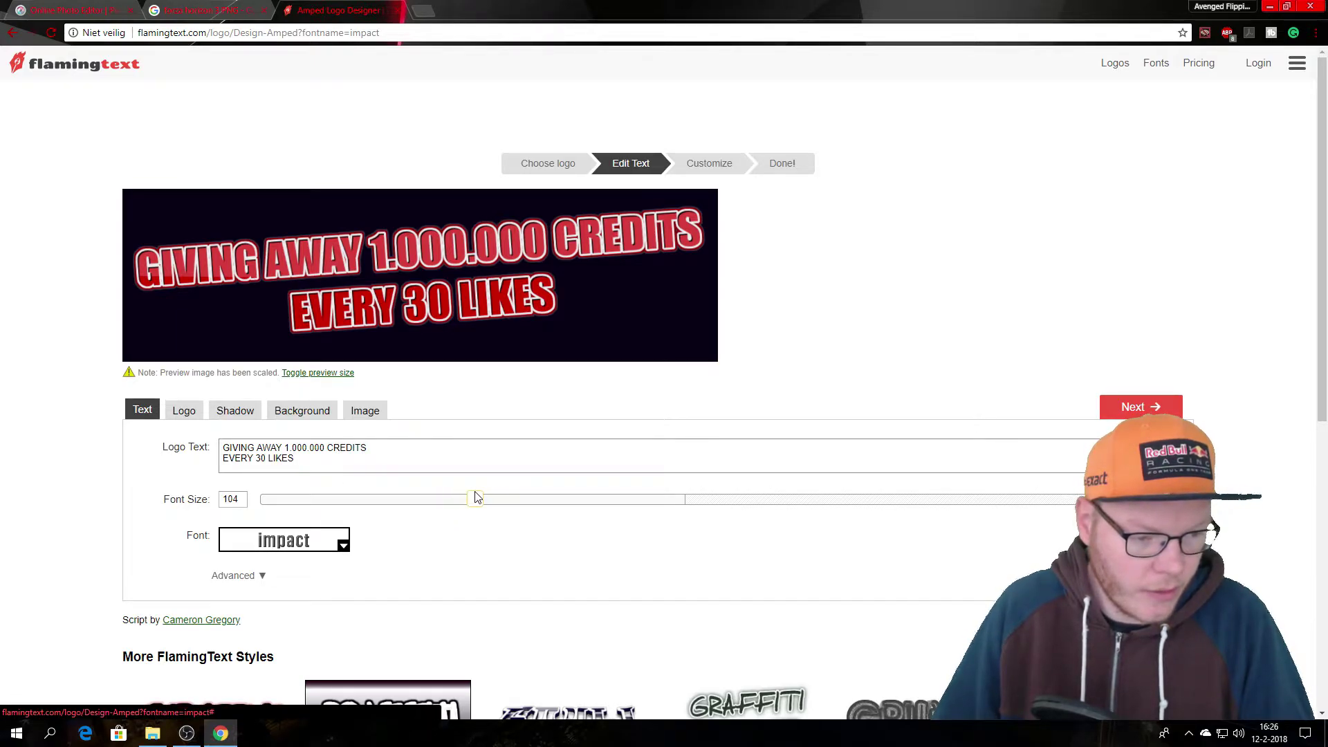
pyautogui.click(467, 497)
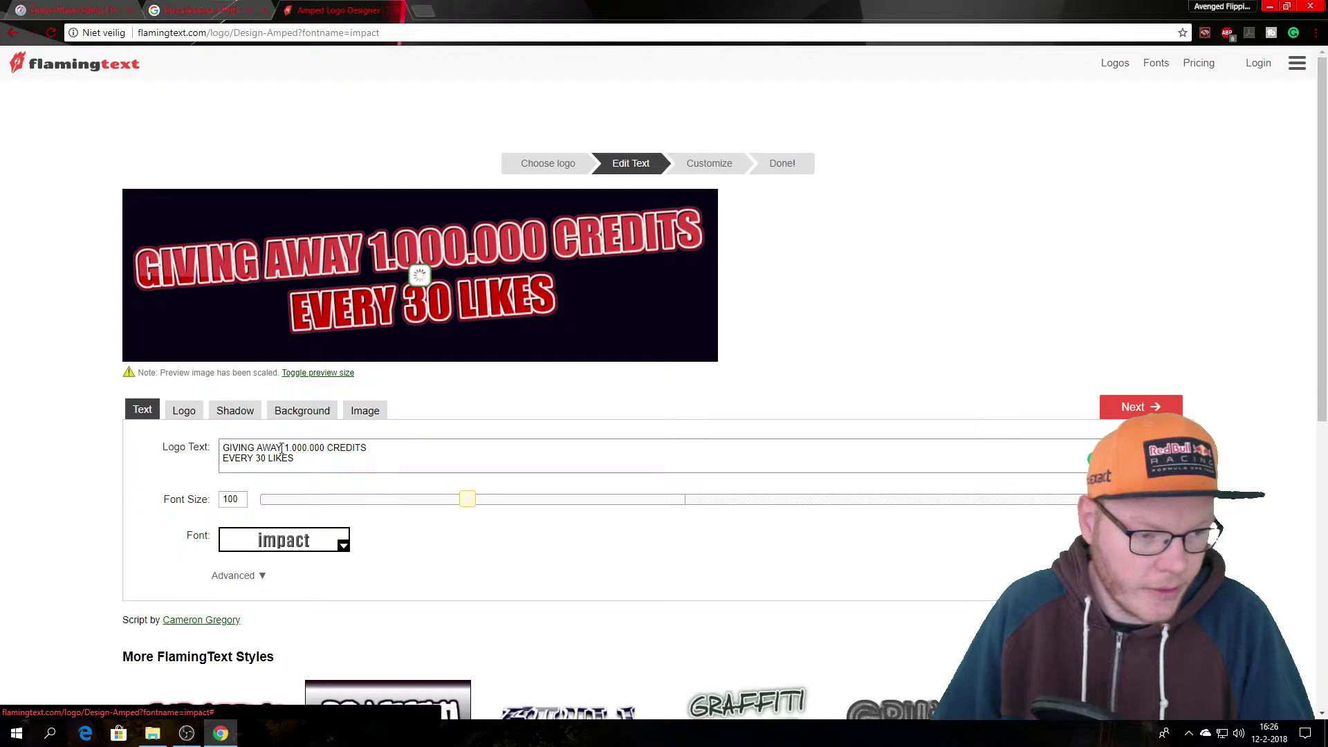
# Make the background of the FlamingText logo transparent.
pyautogui.click(184, 418)
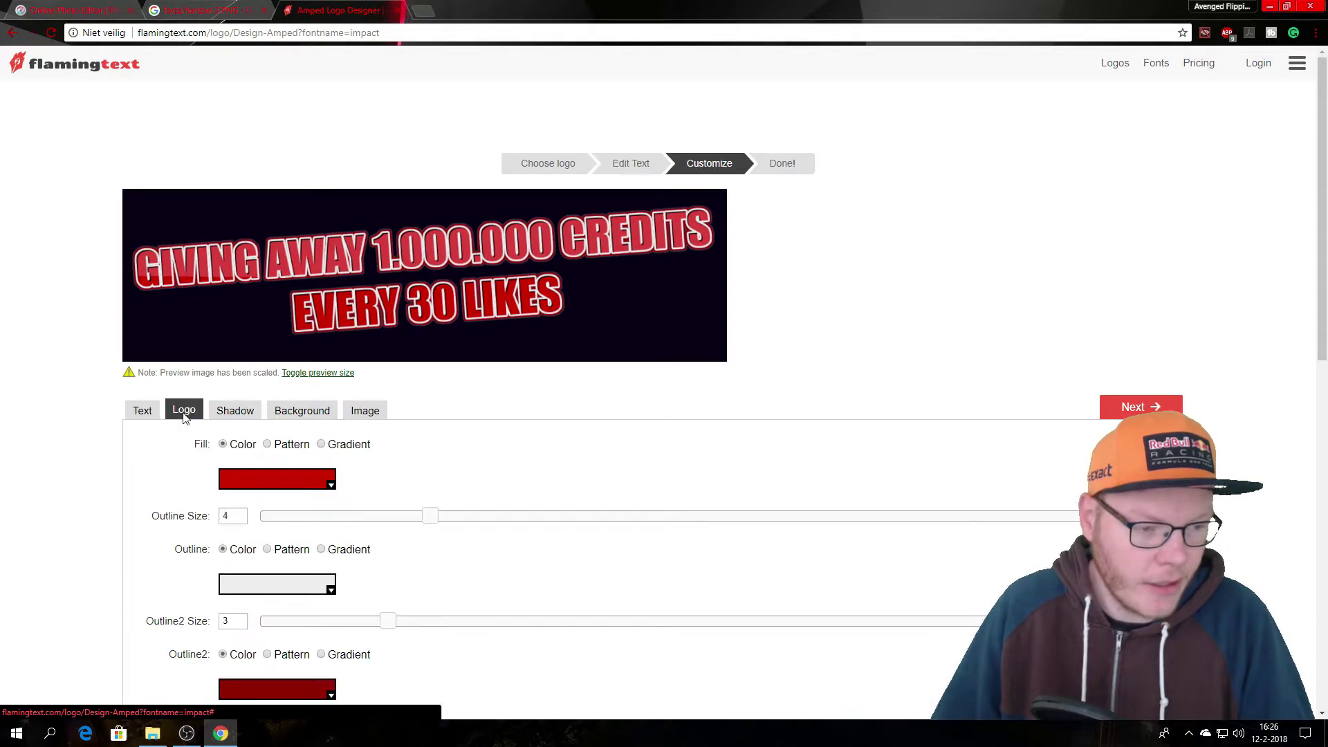
pyautogui.click(303, 413)
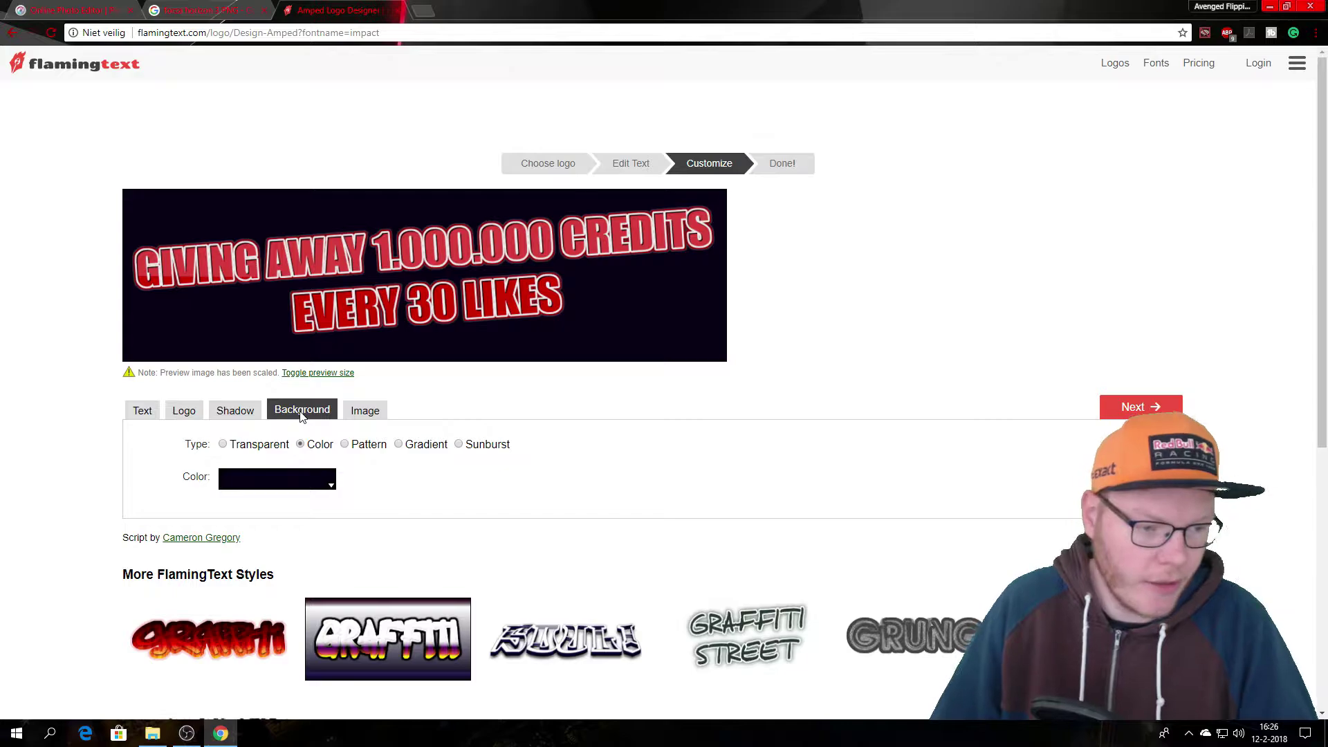
pyautogui.click(223, 444)
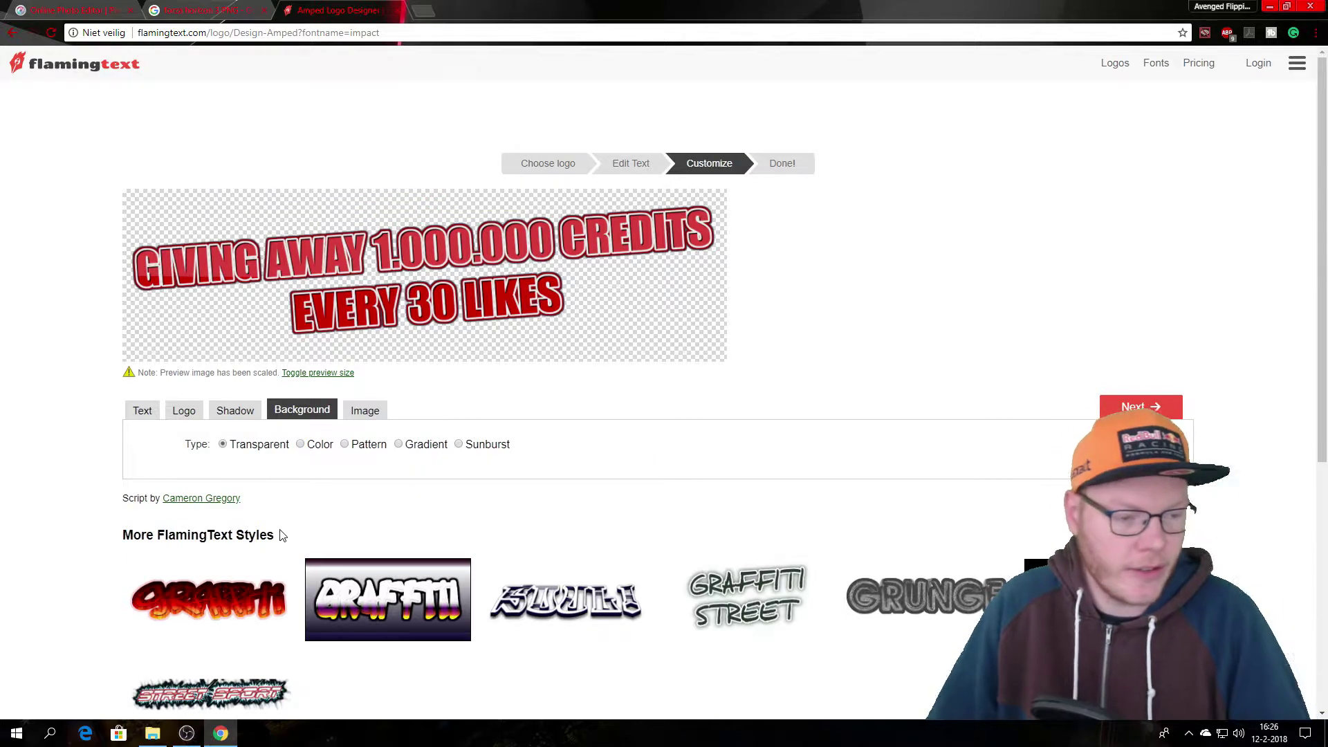
# Change the lettering's fill from a solid color to the rainbow gradient.
pyautogui.click(183, 411)
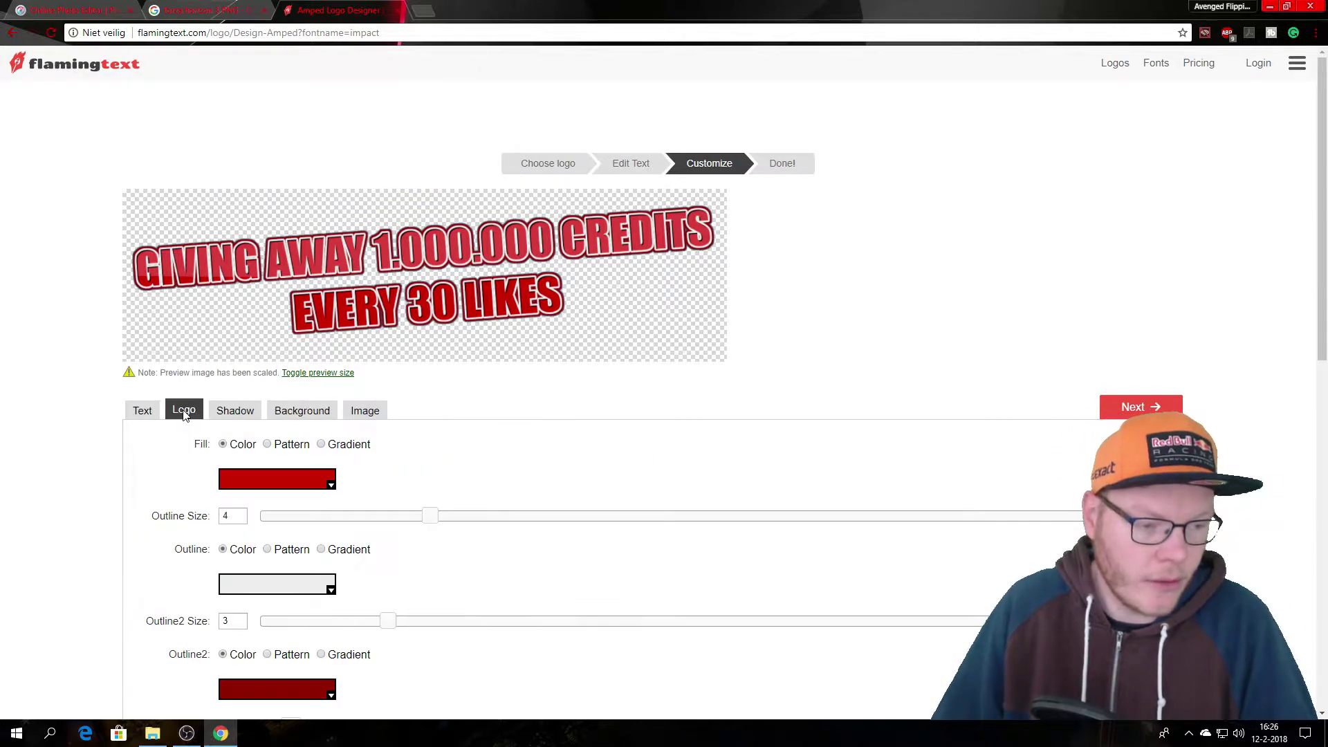
pyautogui.click(321, 445)
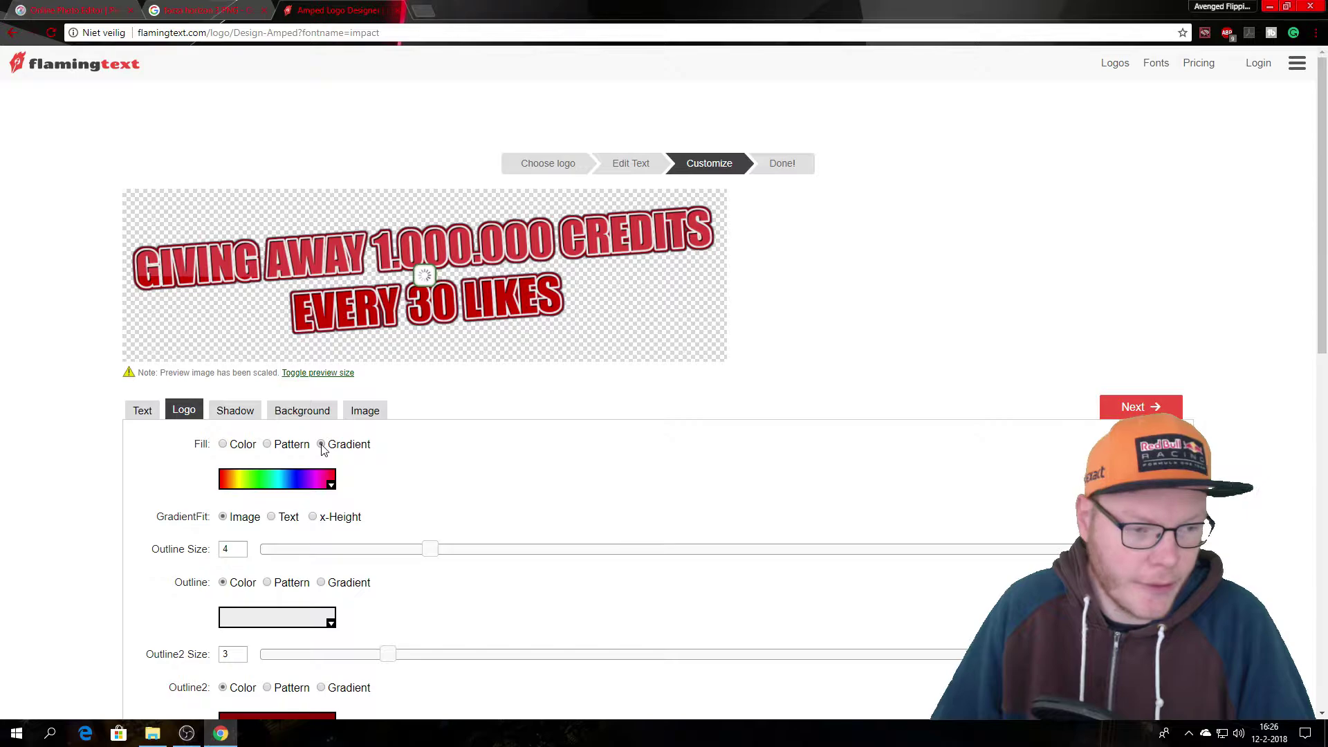
pyautogui.click(135, 412)
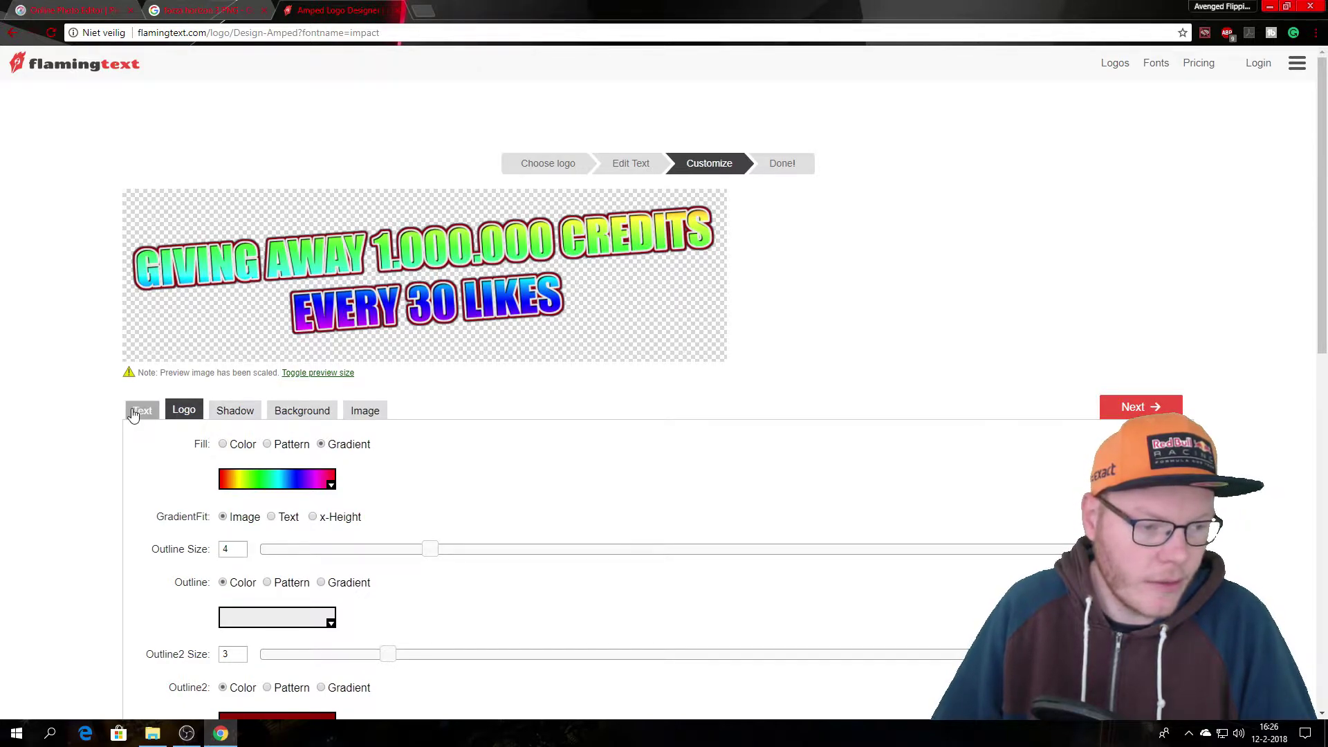
# Finish the FlamingText logo and download it as a PNG file.
pyautogui.click(1132, 409)
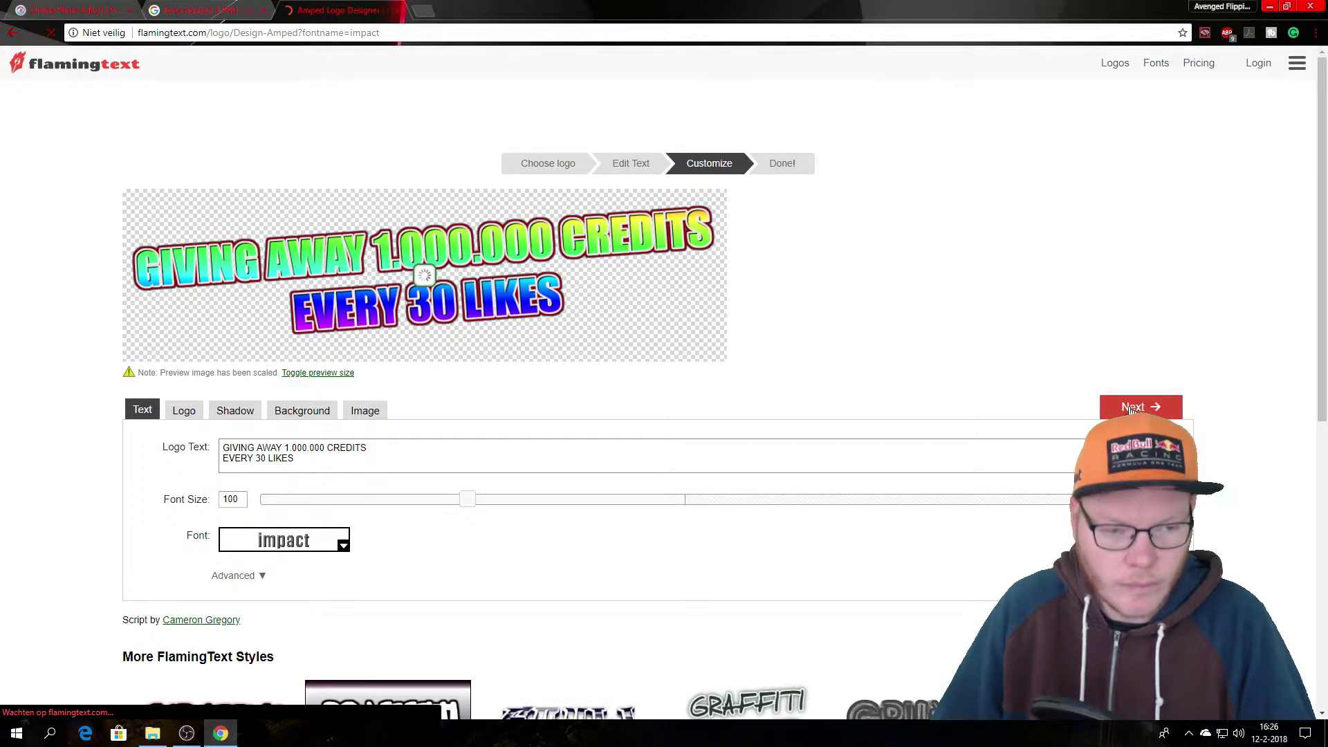
pyautogui.scroll(-1, 899, 637)
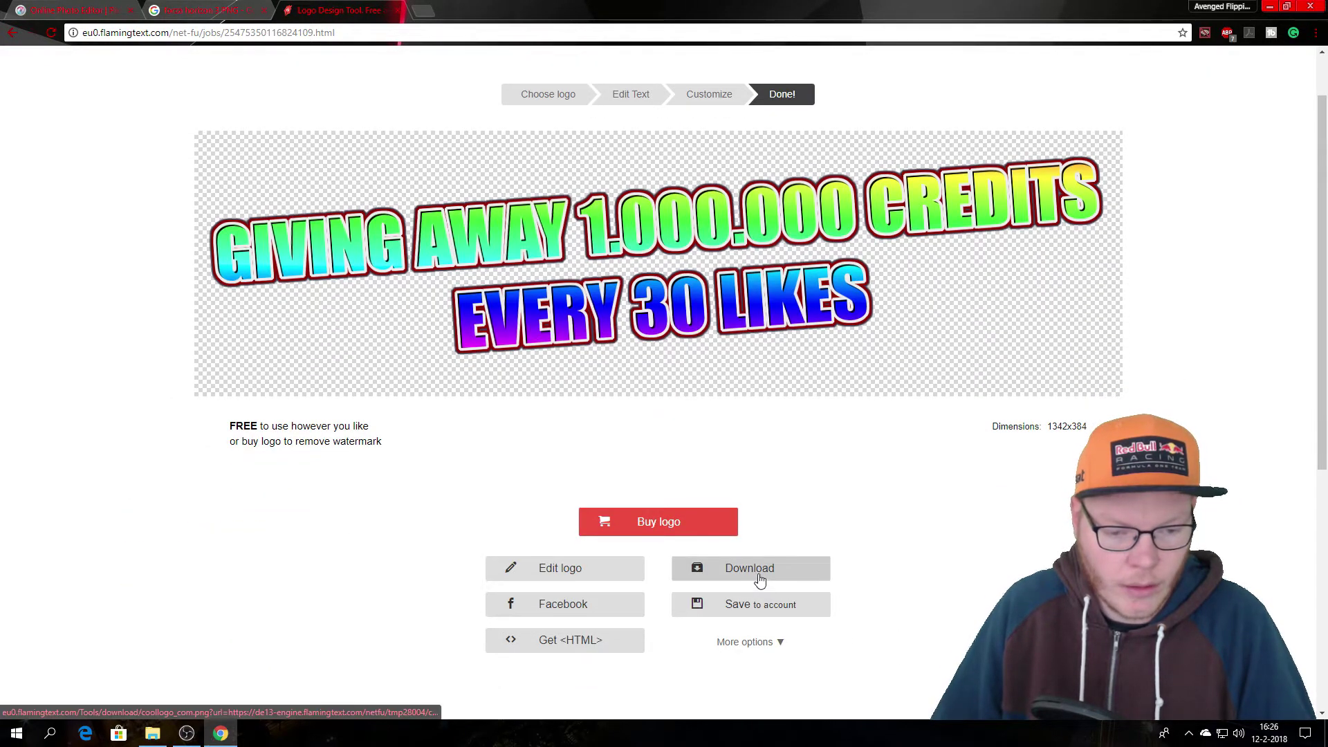
pyautogui.click(760, 579)
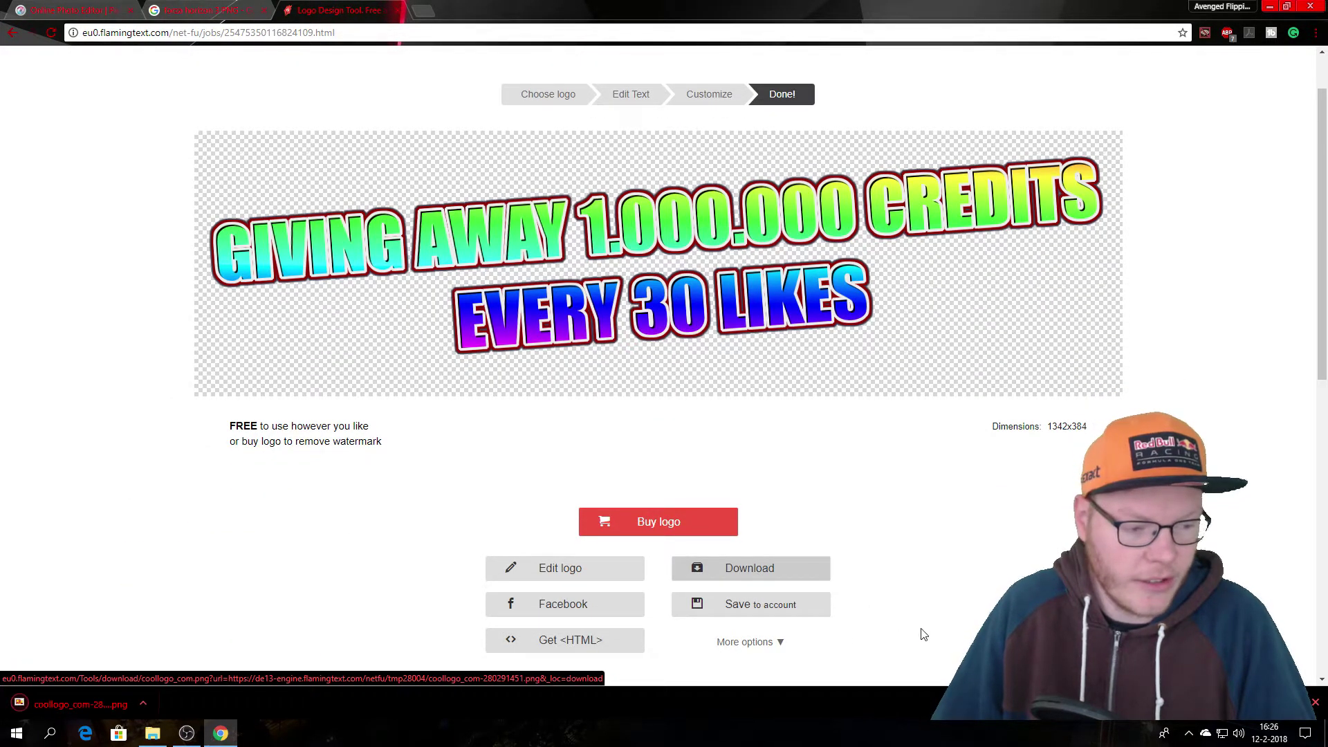
# Switch to Pixlr Editor, open the downloaded coollogo_com-280291451 lettering image and activate the Move tool.
pyautogui.click(202, 10)
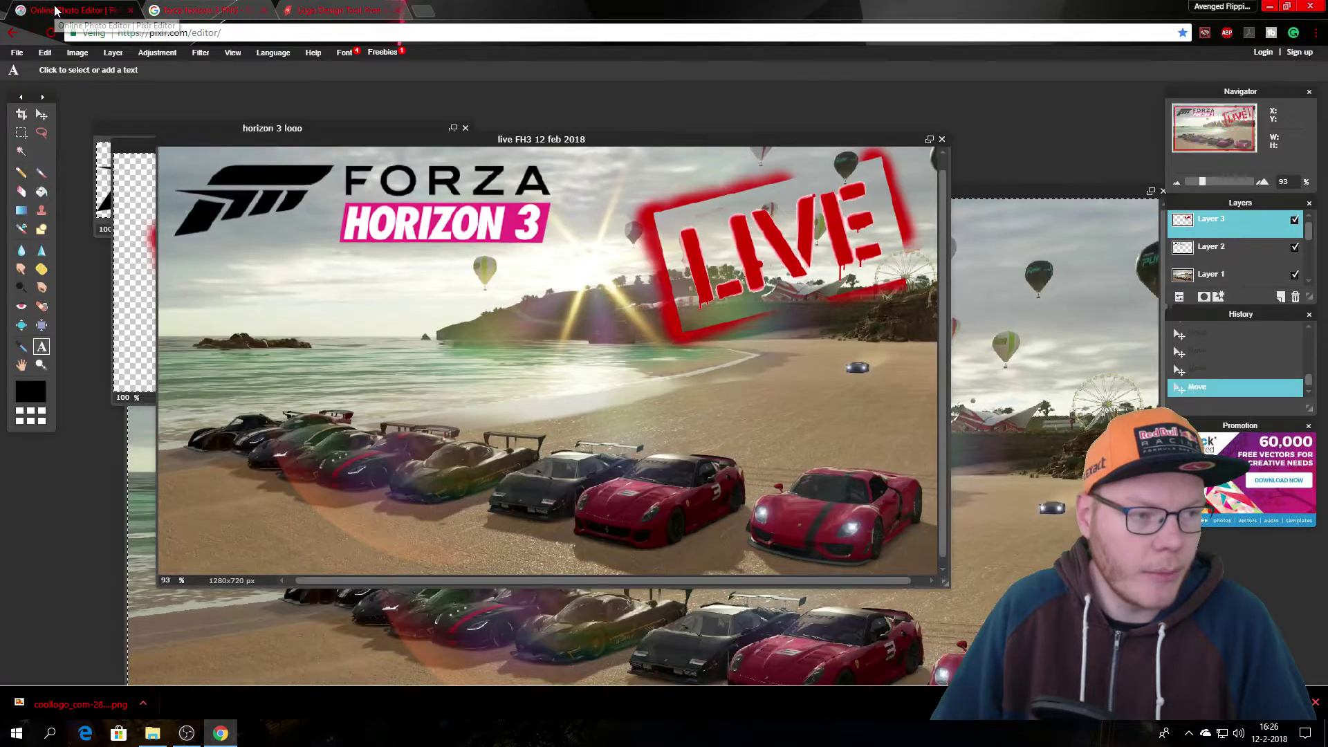
pyautogui.click(66, 10)
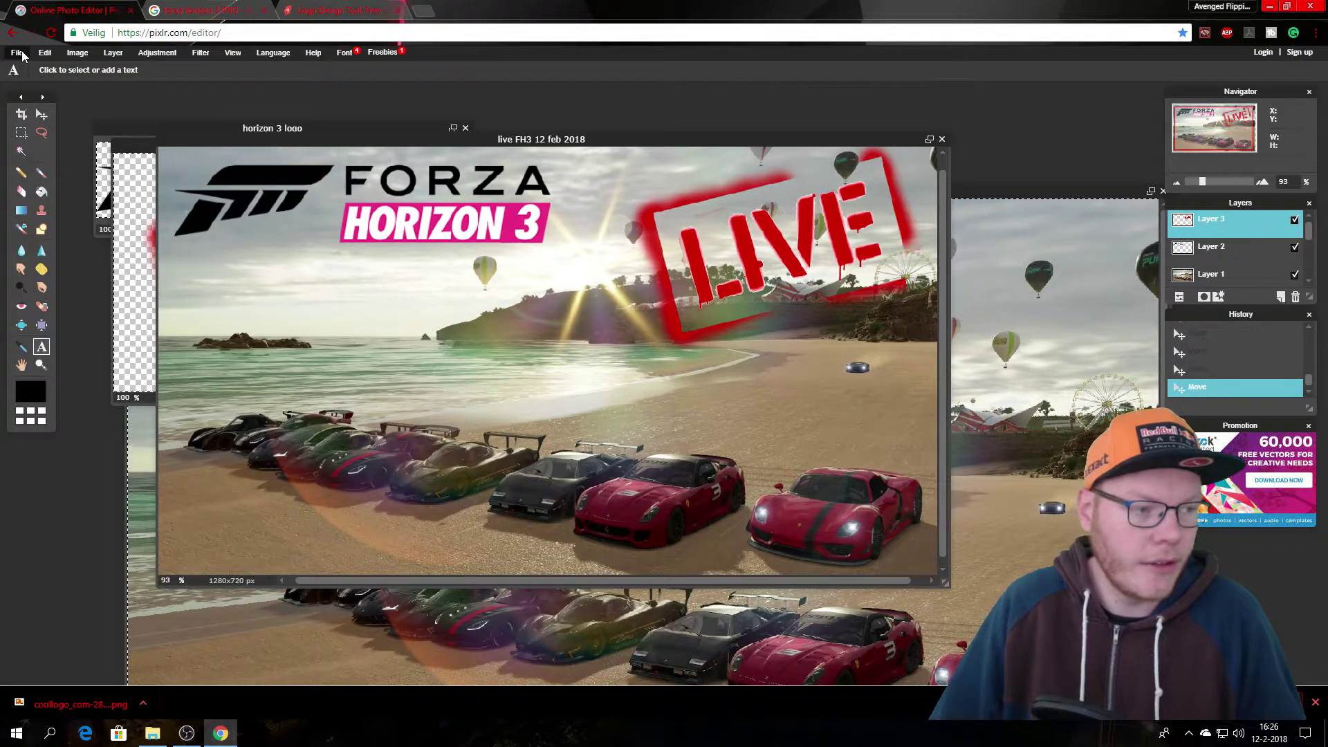
pyautogui.click(17, 53)
pyautogui.click(38, 83)
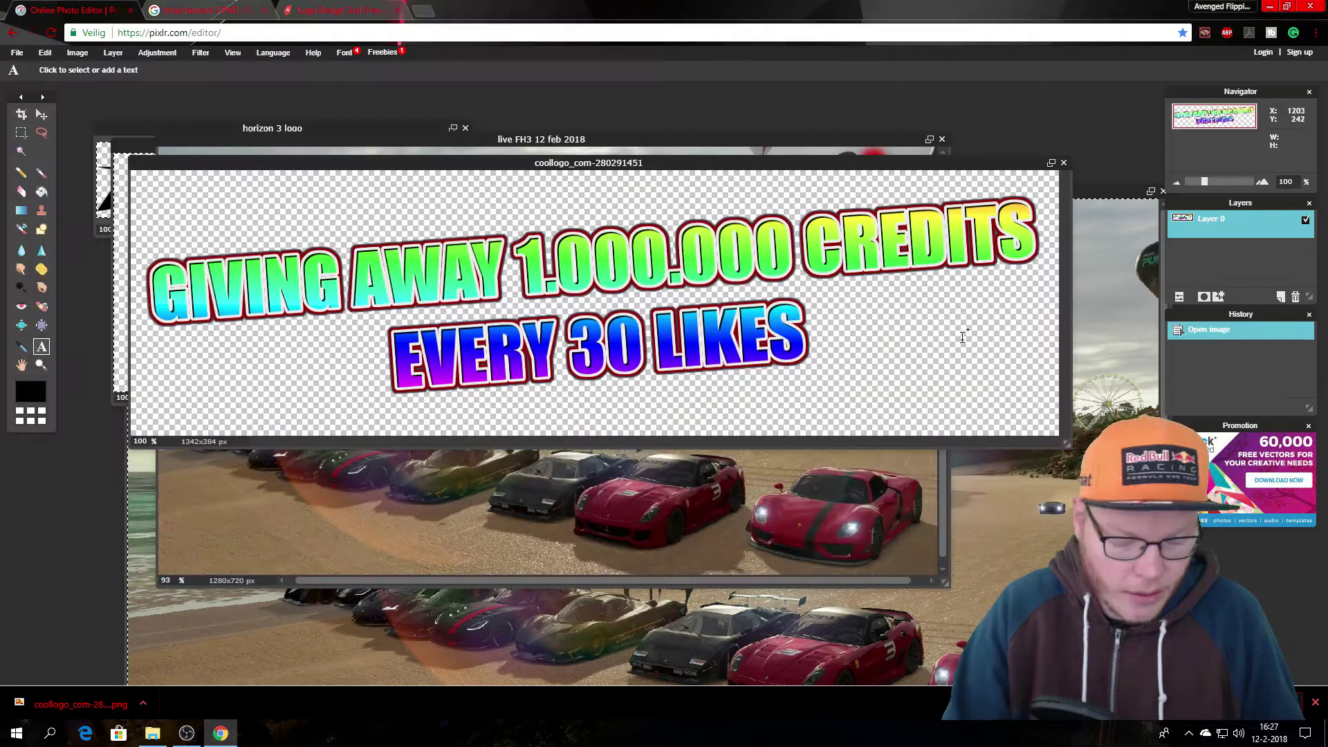
pyautogui.press('v')
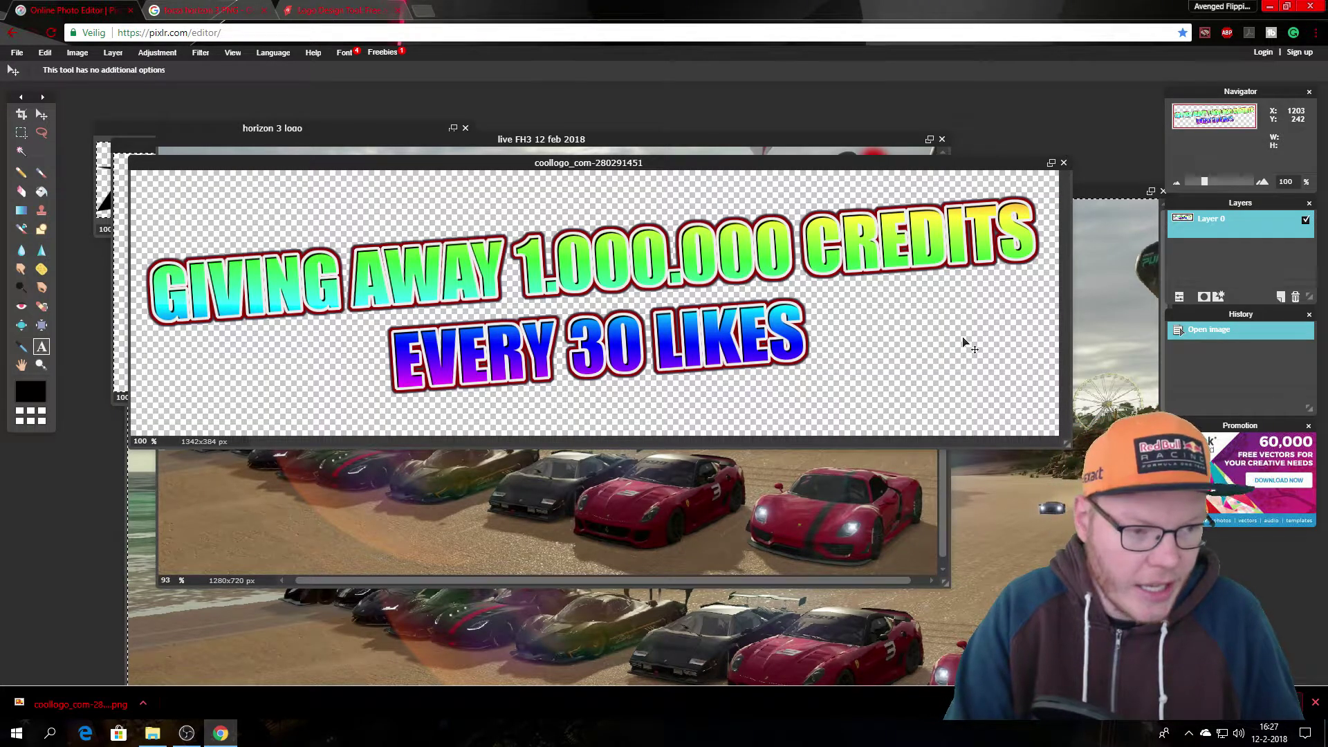
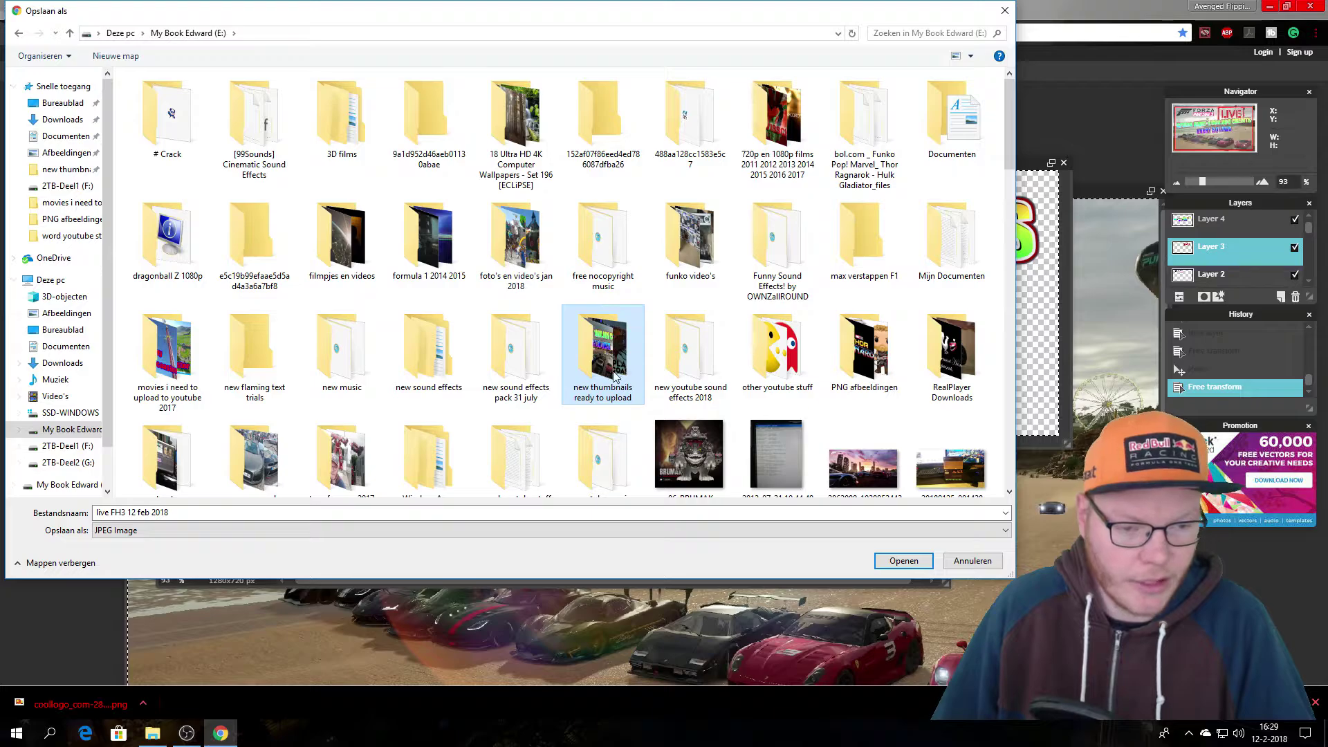
# Open the "new thumbnails ready to upload" folder as the save location for the JPEG "live FH3 12 feb 2018".
pyautogui.click(904, 560)
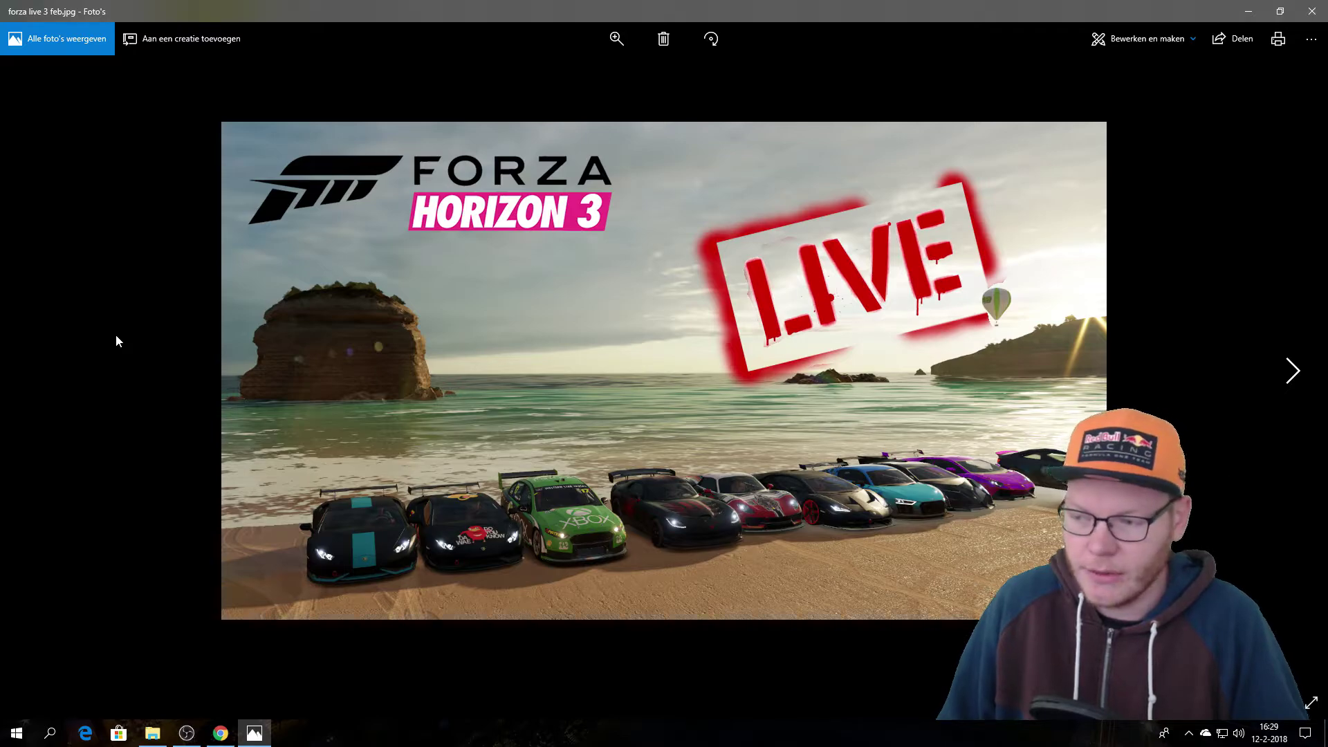
# Browse the earlier thumbnails in the photo viewer, examining their logos, lettering and layout, and close the viewer.
pyautogui.press('Right')
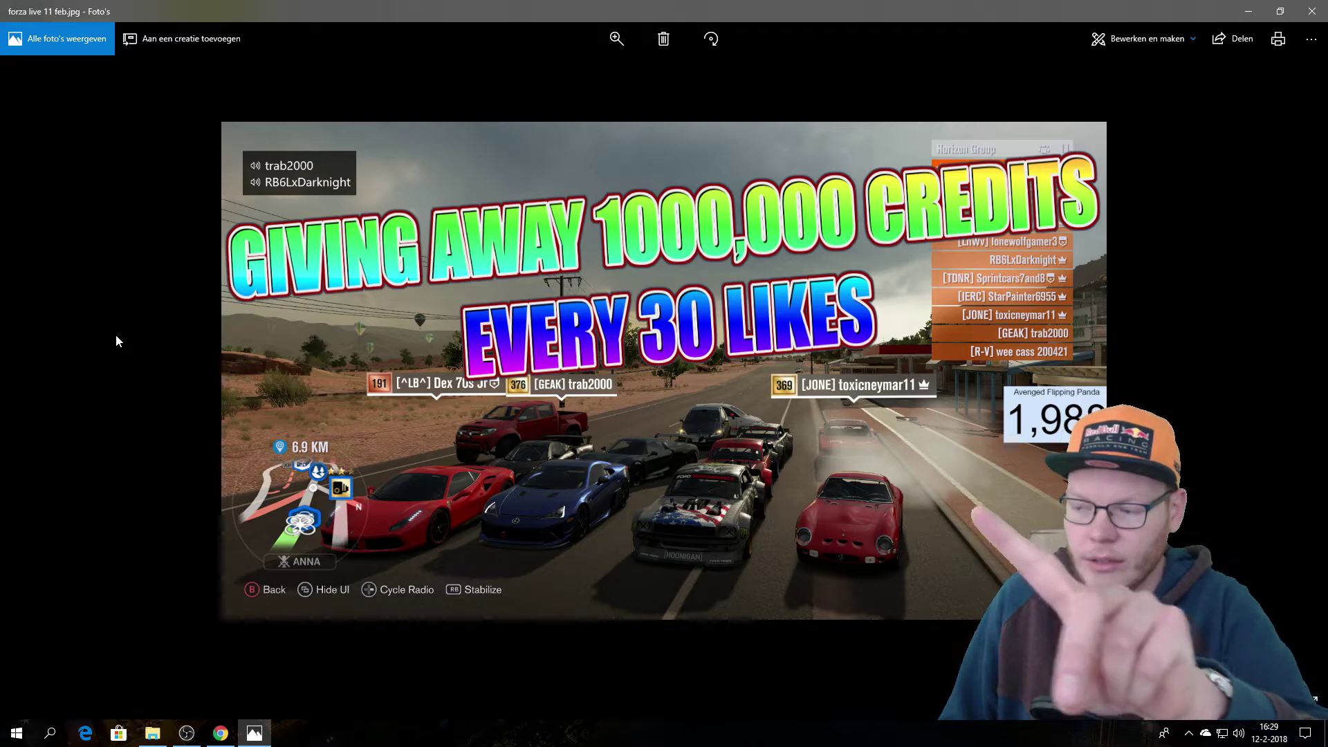
pyautogui.press('Right')
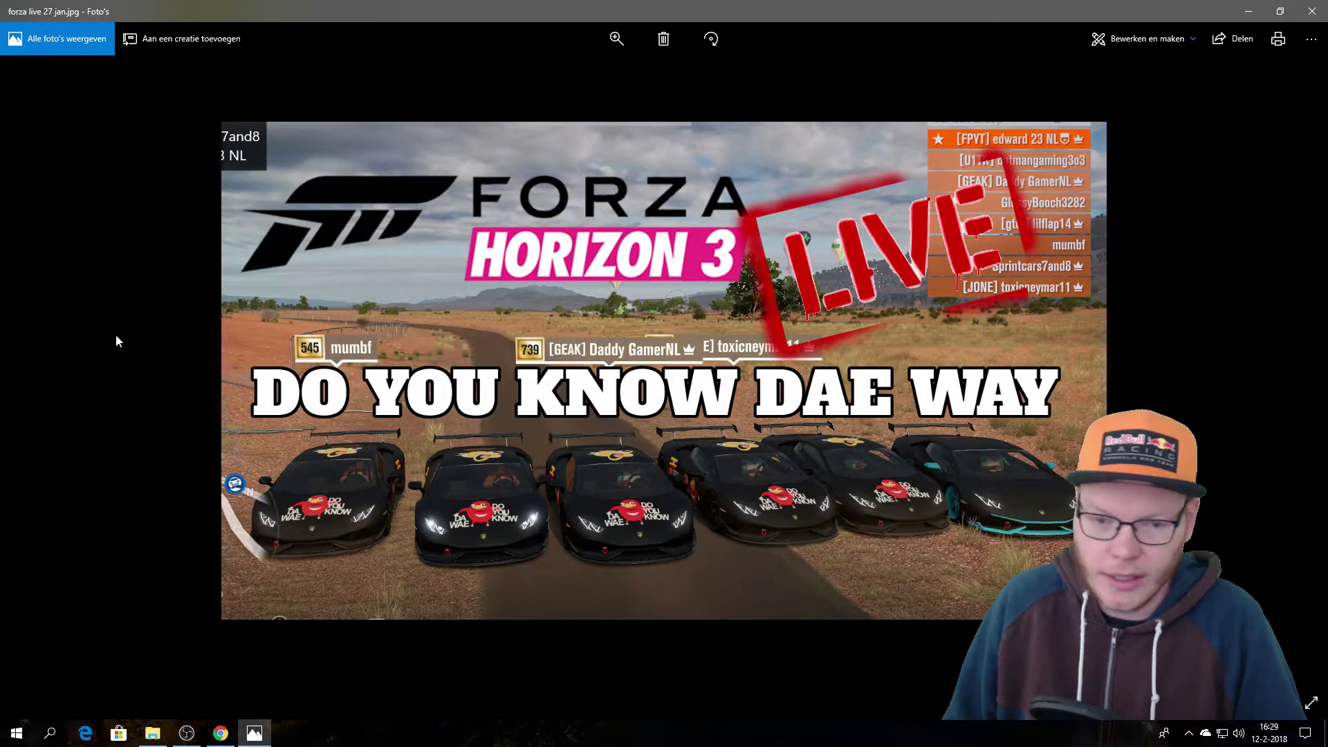
pyautogui.press('Right')
pyautogui.press('Right')
pyautogui.press('Right')
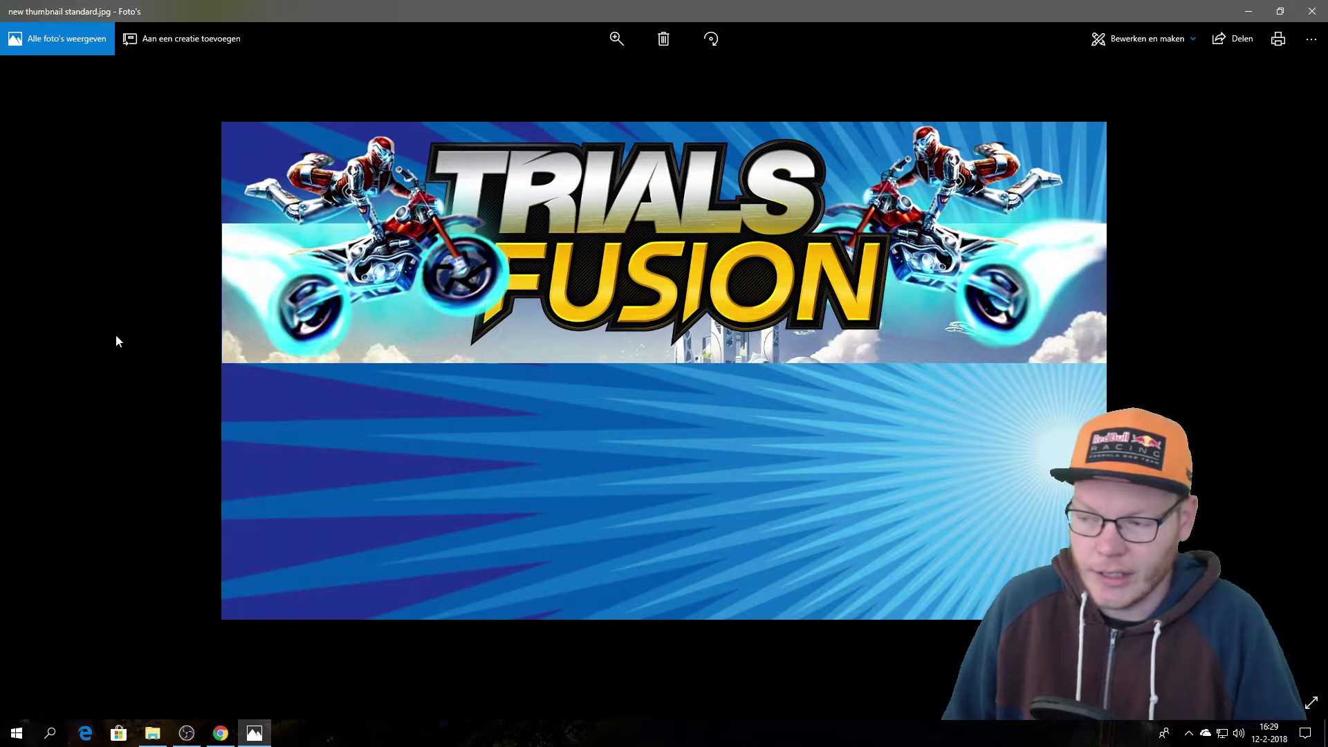
pyautogui.press('Right')
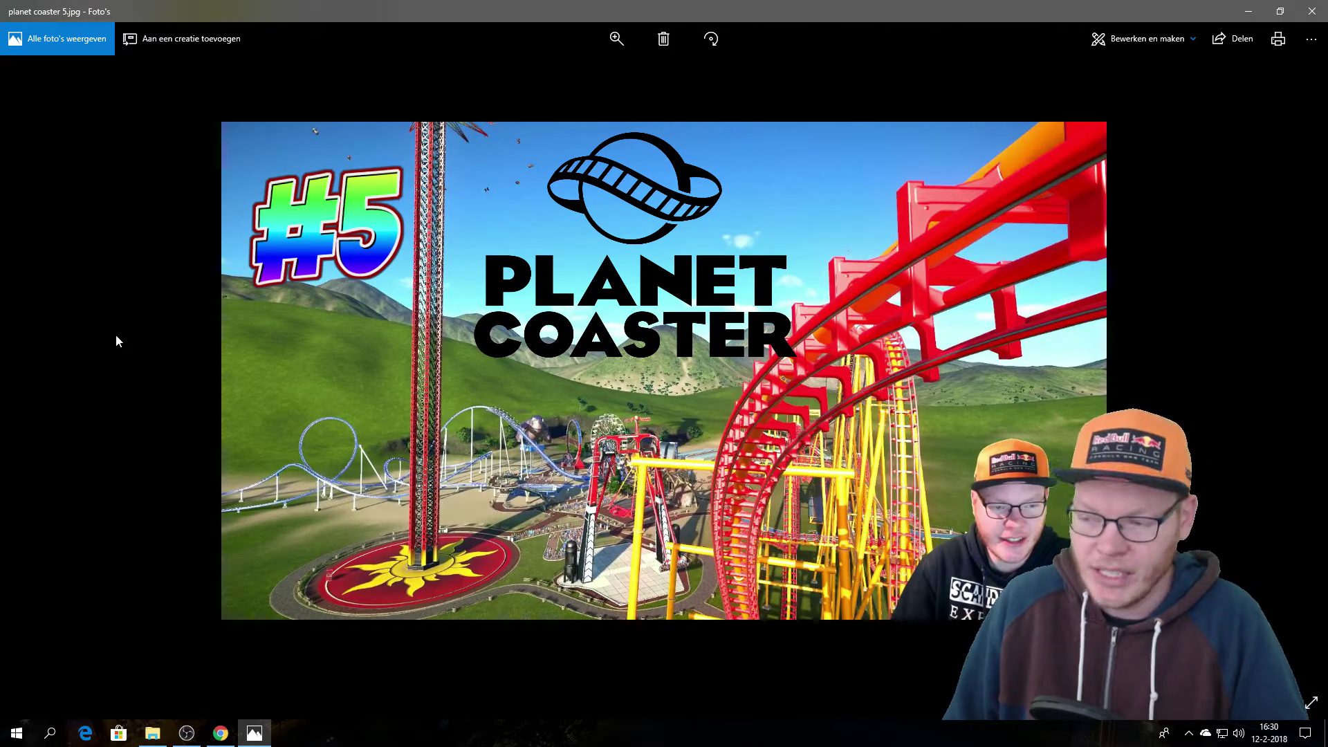
pyautogui.press('Right')
pyautogui.press('Right')
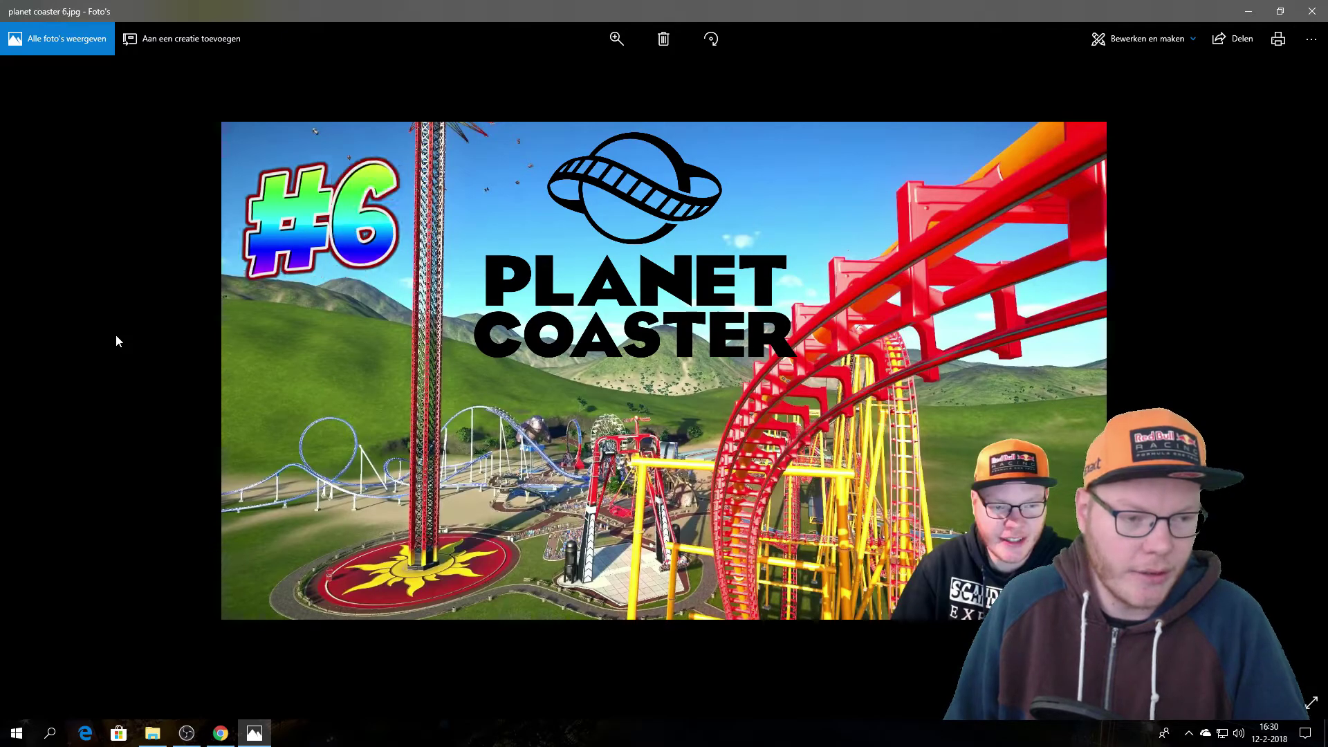
pyautogui.press('Left')
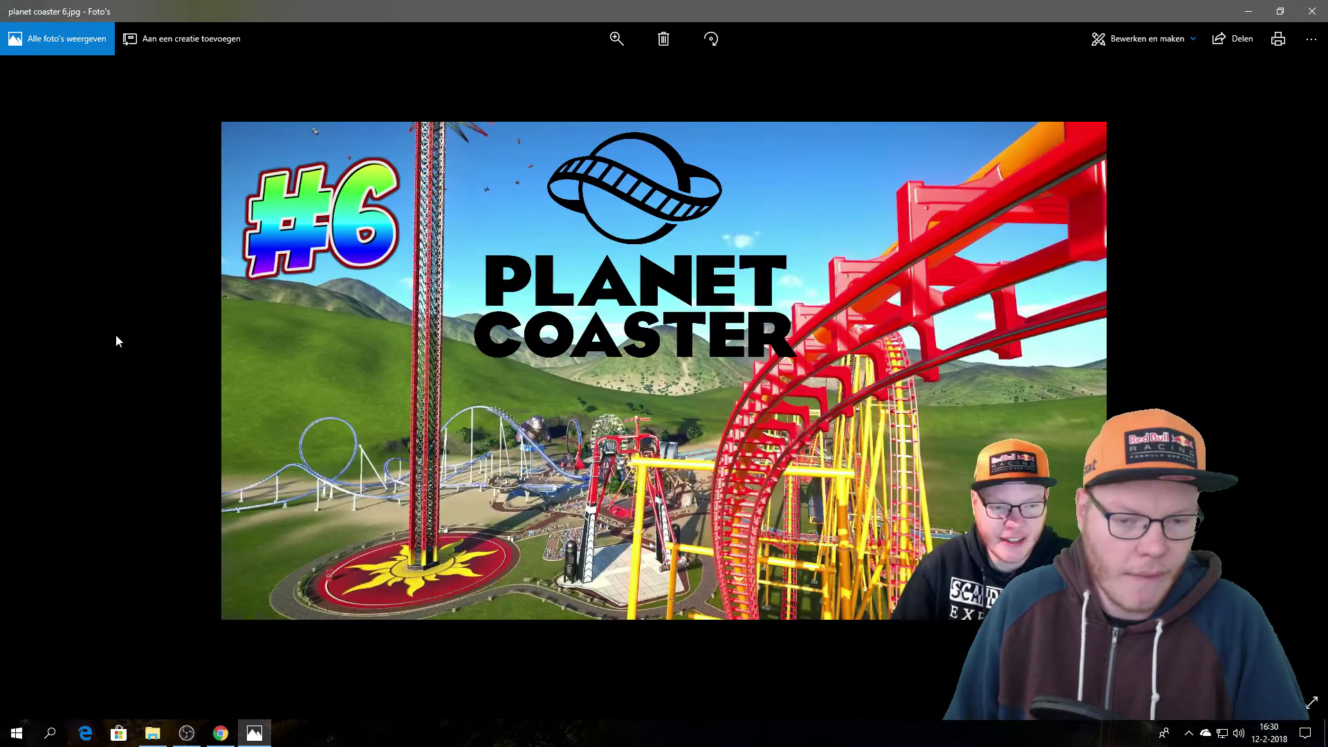
pyautogui.press('Right')
pyautogui.press('Right')
pyautogui.press('Left')
pyautogui.press('Right')
pyautogui.press('Right')
pyautogui.press('Right')
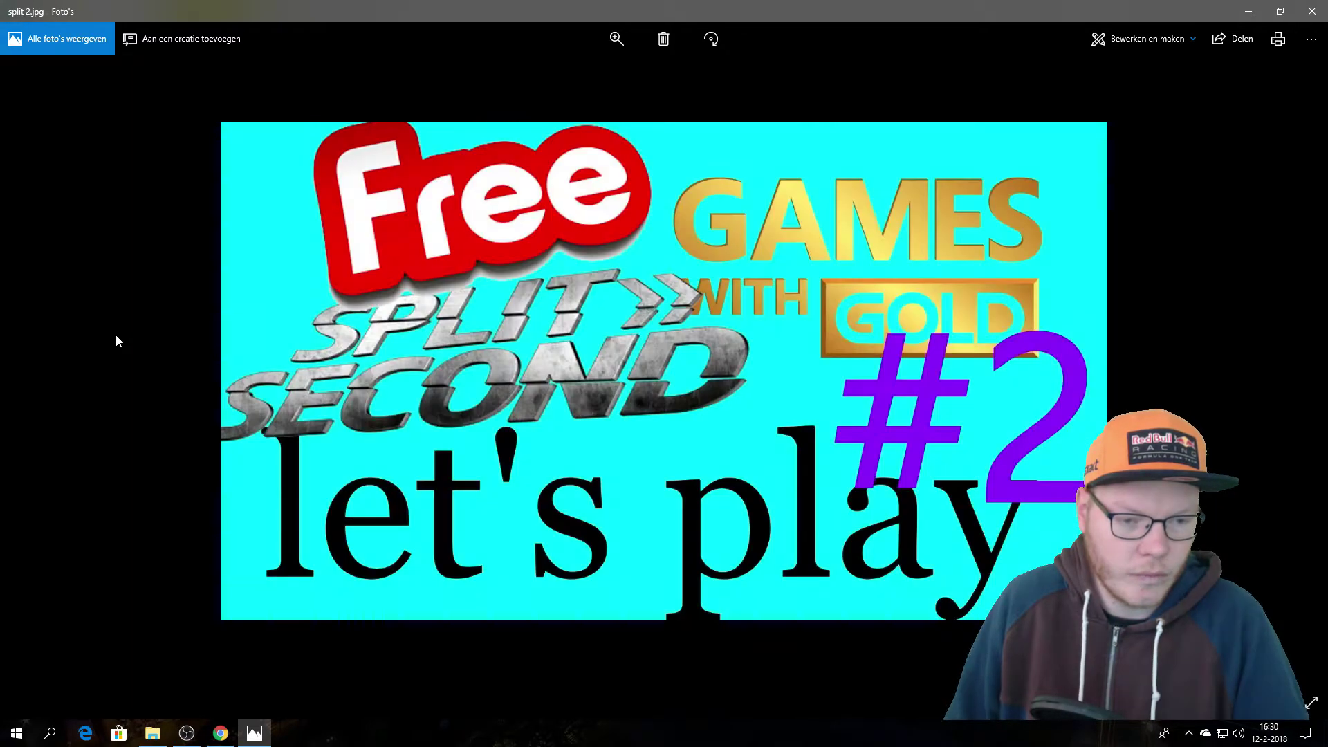
pyautogui.press('Right')
pyautogui.press('Right')
pyautogui.press('Right')
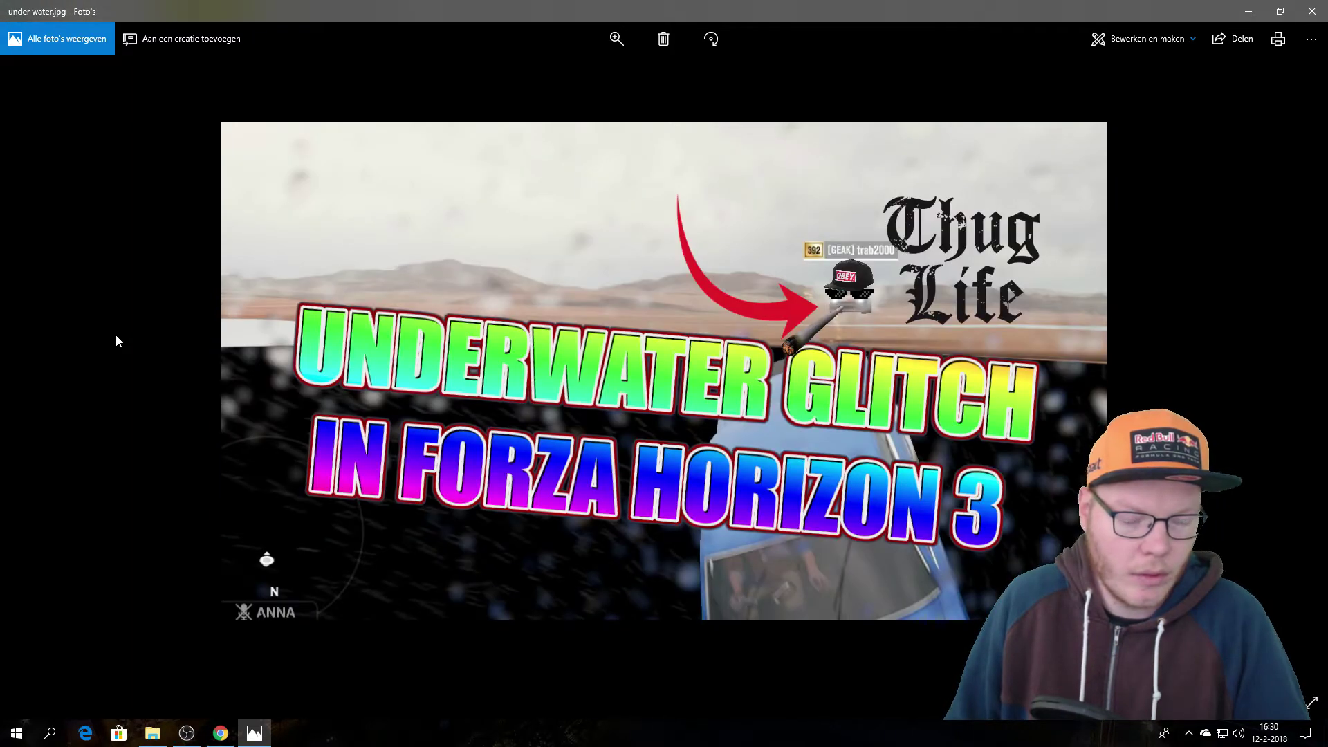
pyautogui.press('Left')
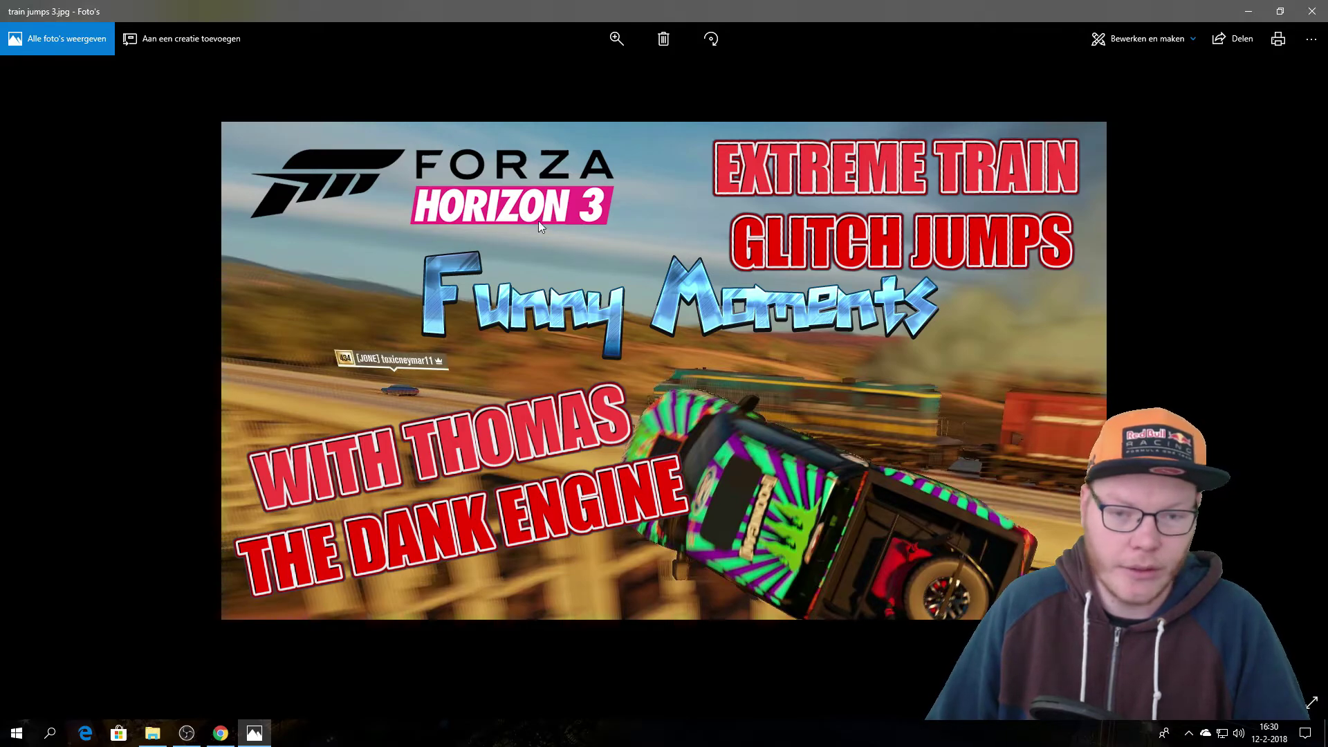
pyautogui.click(1313, 14)
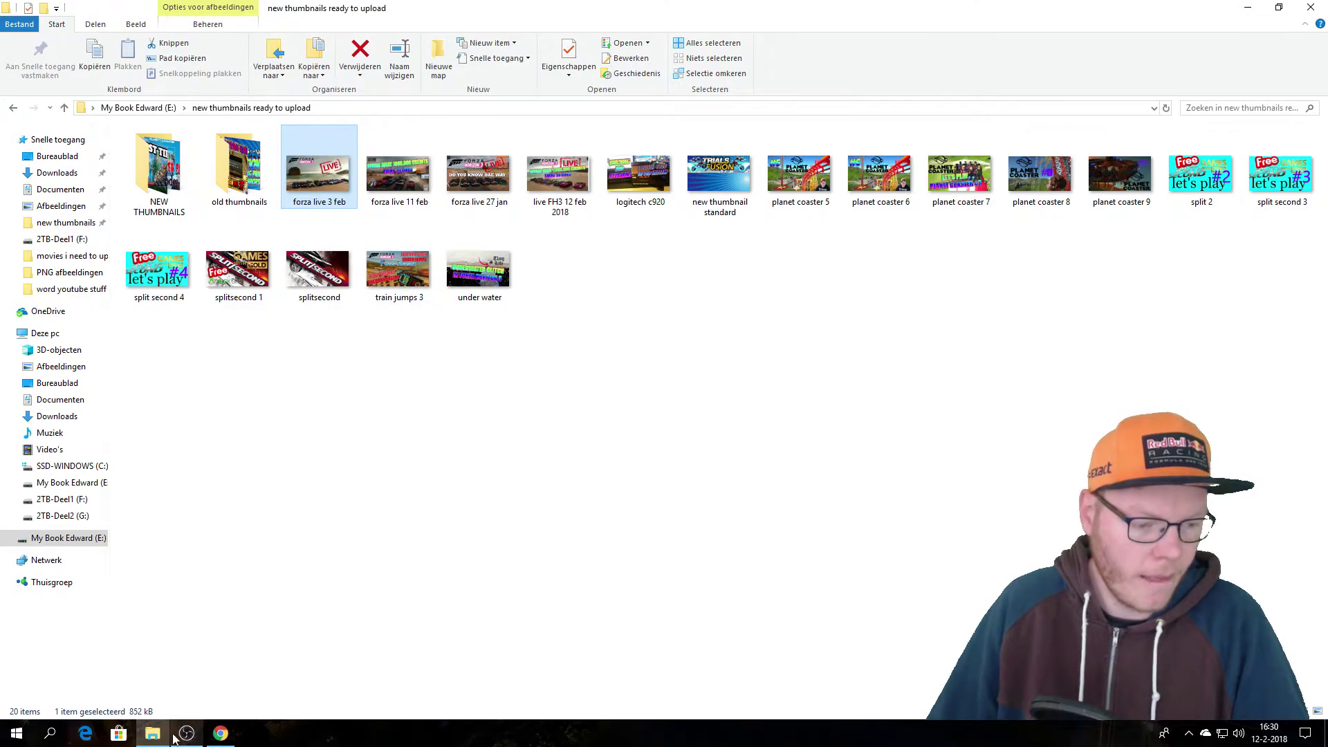
# Switch to Chrome's Google Images results for Forza Horizon 3 and close the enlarged logo preview.
pyautogui.click(220, 734)
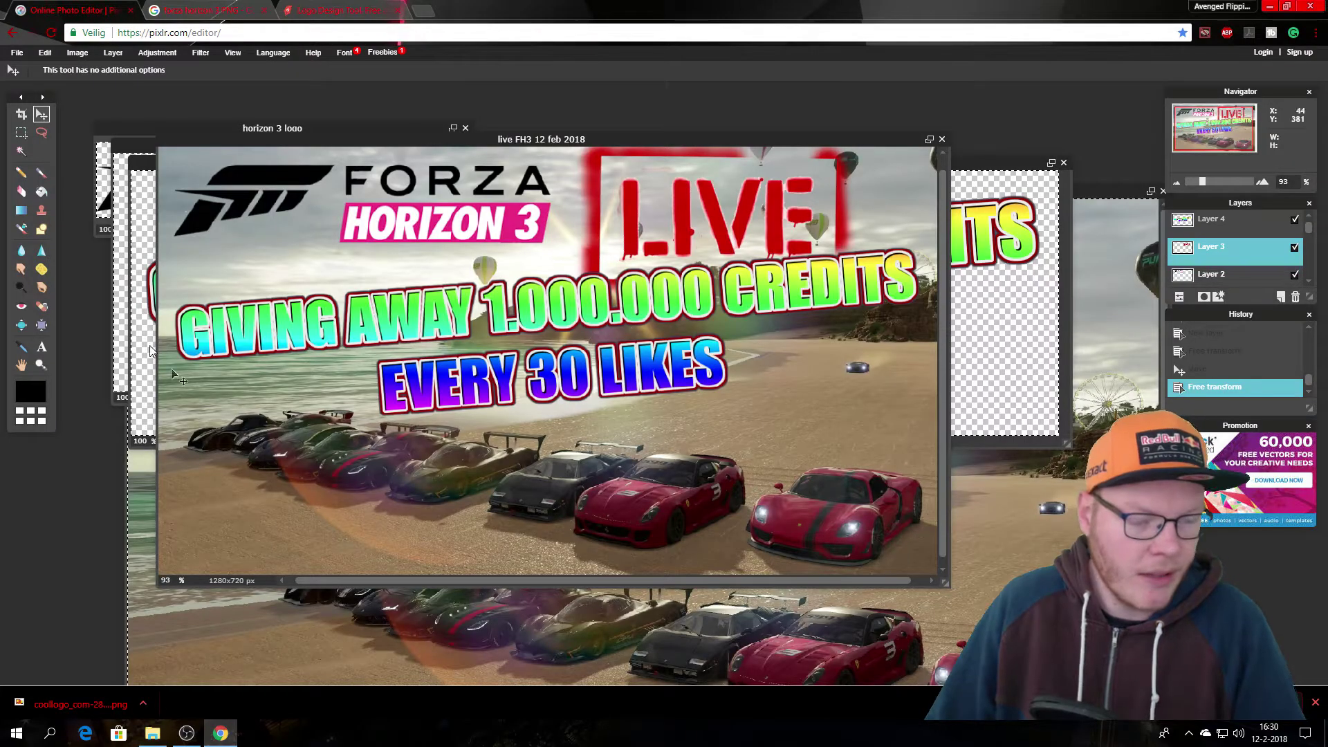
pyautogui.click(199, 10)
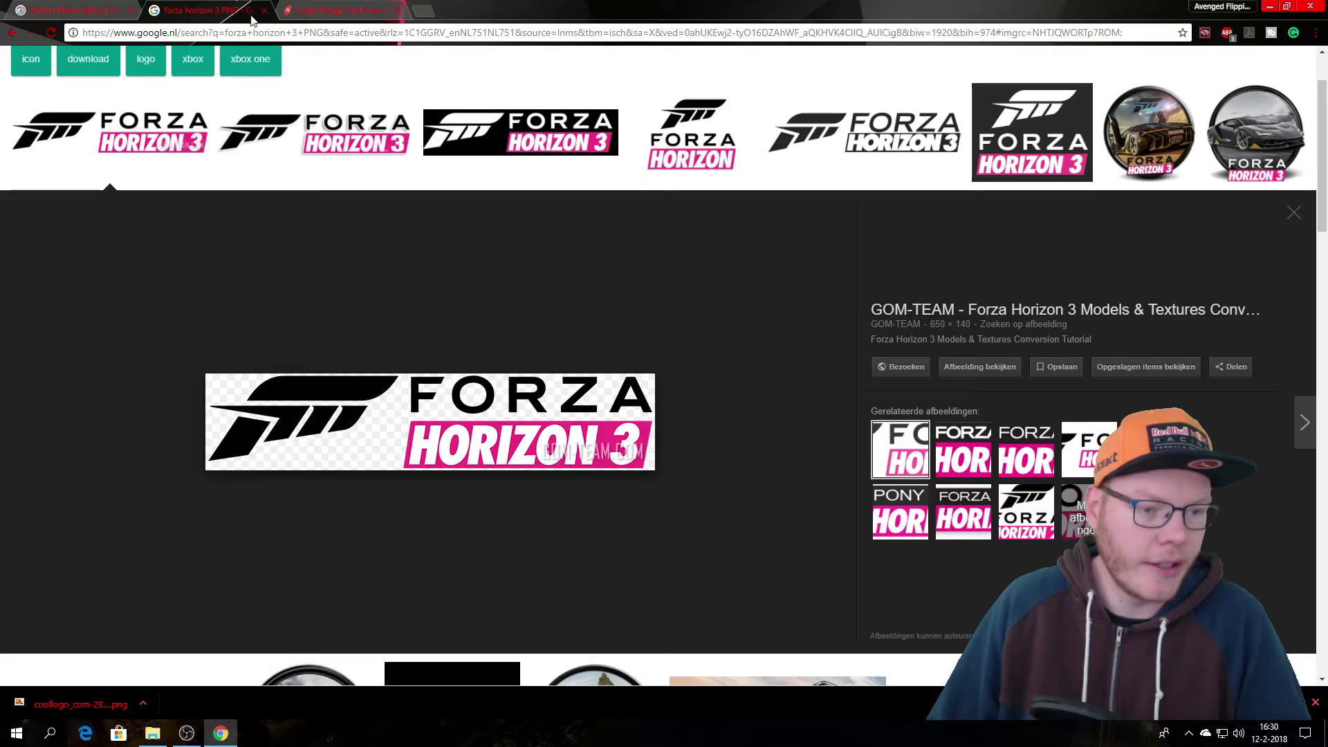
pyautogui.click(1293, 212)
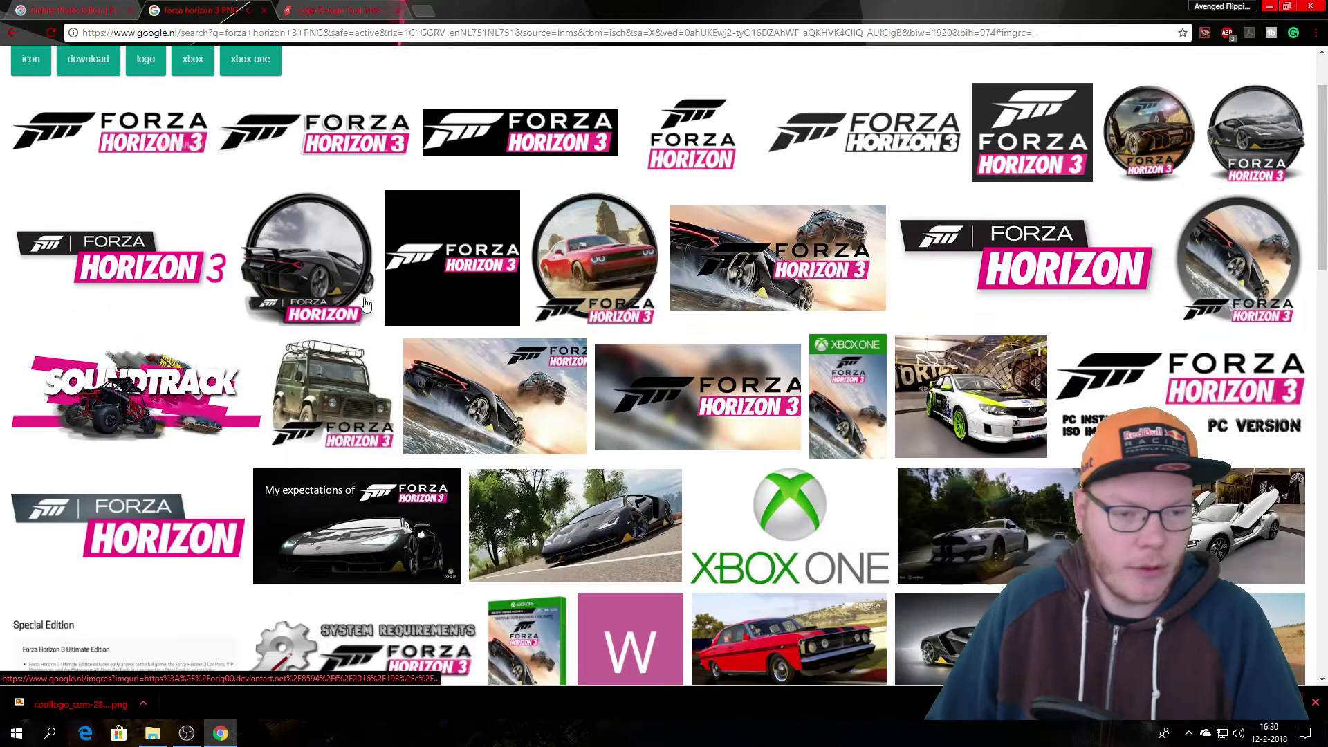
pyautogui.scroll(2, 484, 277)
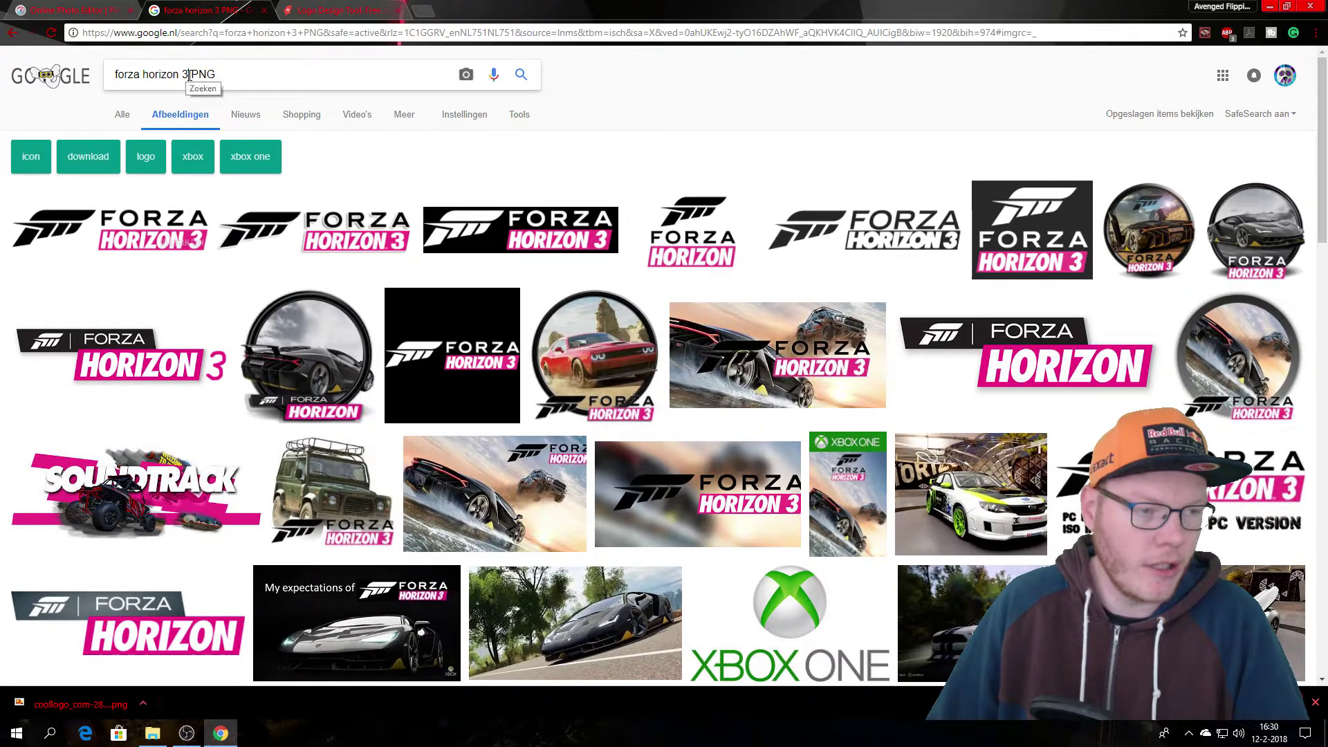
# Replace the game name in the image search and search for "DRAGONBALL Z PNG".
pyautogui.press('BackSpace')
pyautogui.press('BackSpace')
pyautogui.press('BackSpace')
pyautogui.press('BackSpace')
pyautogui.press('BackSpace')
pyautogui.press('BackSpace')
pyautogui.press('BackSpace')
pyautogui.press('BackSpace')
pyautogui.press('BackSpace')
pyautogui.press('BackSpace')
pyautogui.press('BackSpace')
pyautogui.press('BackSpace')
pyautogui.press('BackSpace')
pyautogui.press('BackSpace')
pyautogui.press('BackSpace')
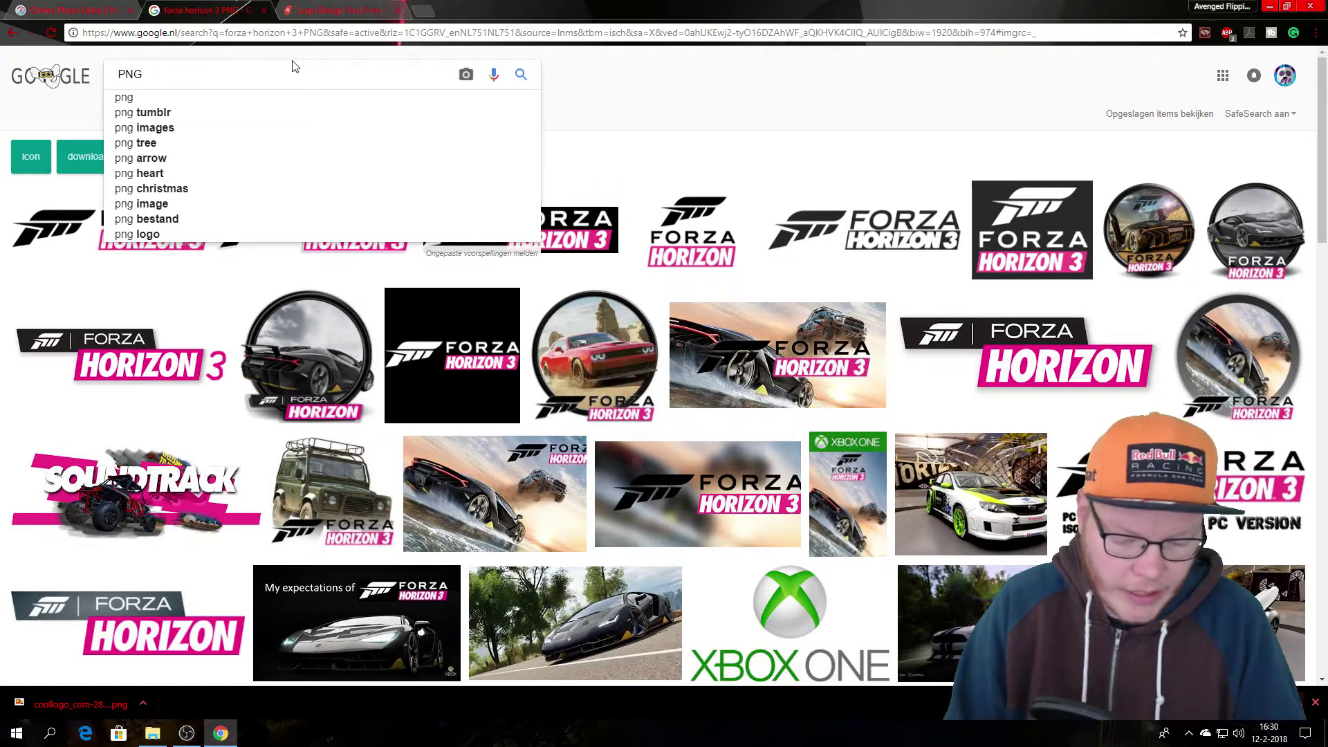
pyautogui.write('DRAGONBALL')
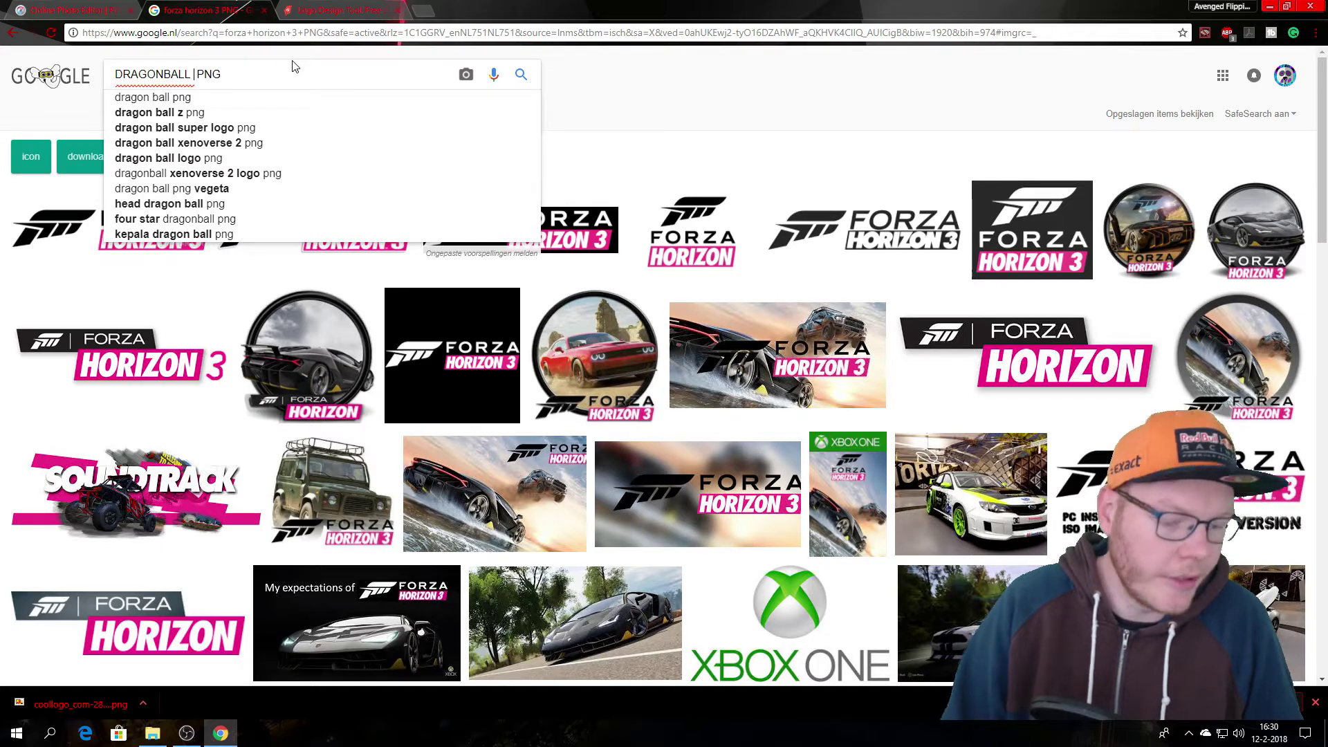
pyautogui.write(' z')
pyautogui.press('BackSpace')
pyautogui.write('Z')
pyautogui.press('Return')
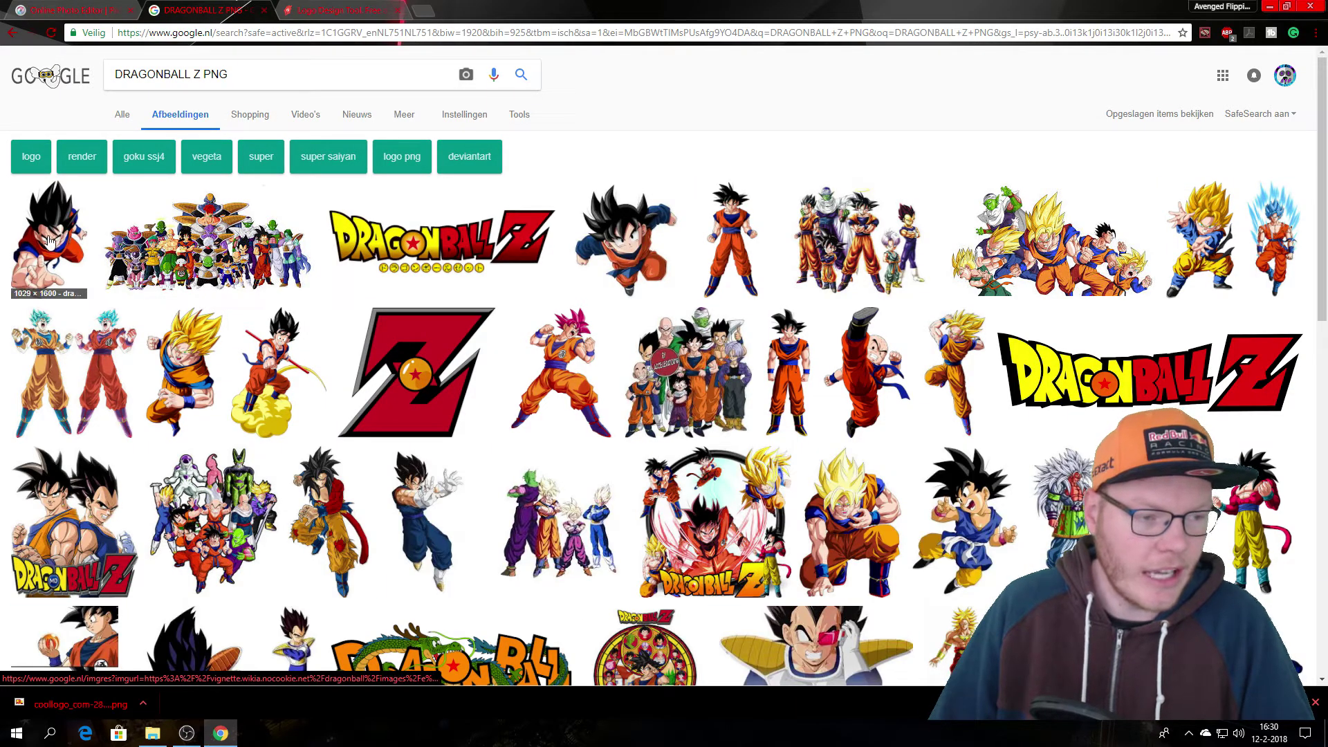
# Save the Dragon Ball Z group picture from PNG Mart as the PNG "Dragon-Ball-Z-Characters-PNG-File" on the E: drive.
pyautogui.click(184, 254)
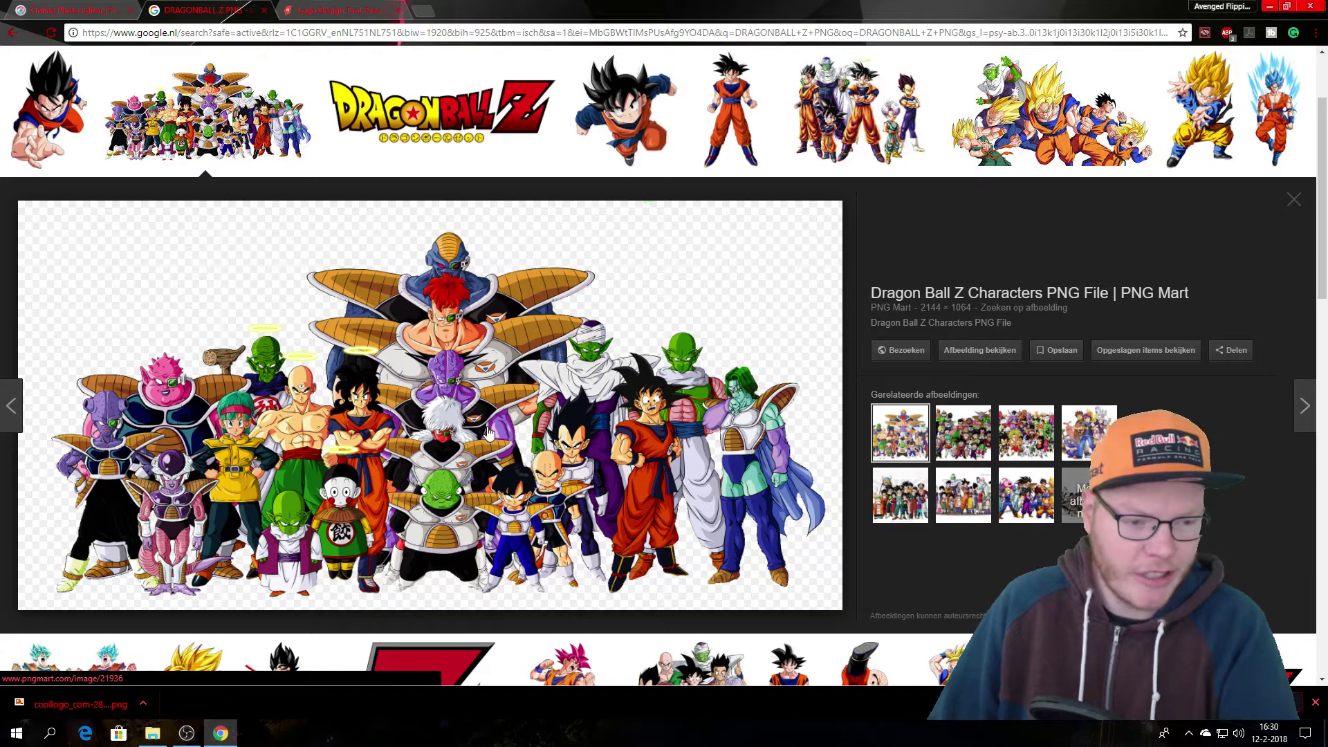
pyautogui.rightClick(437, 421)
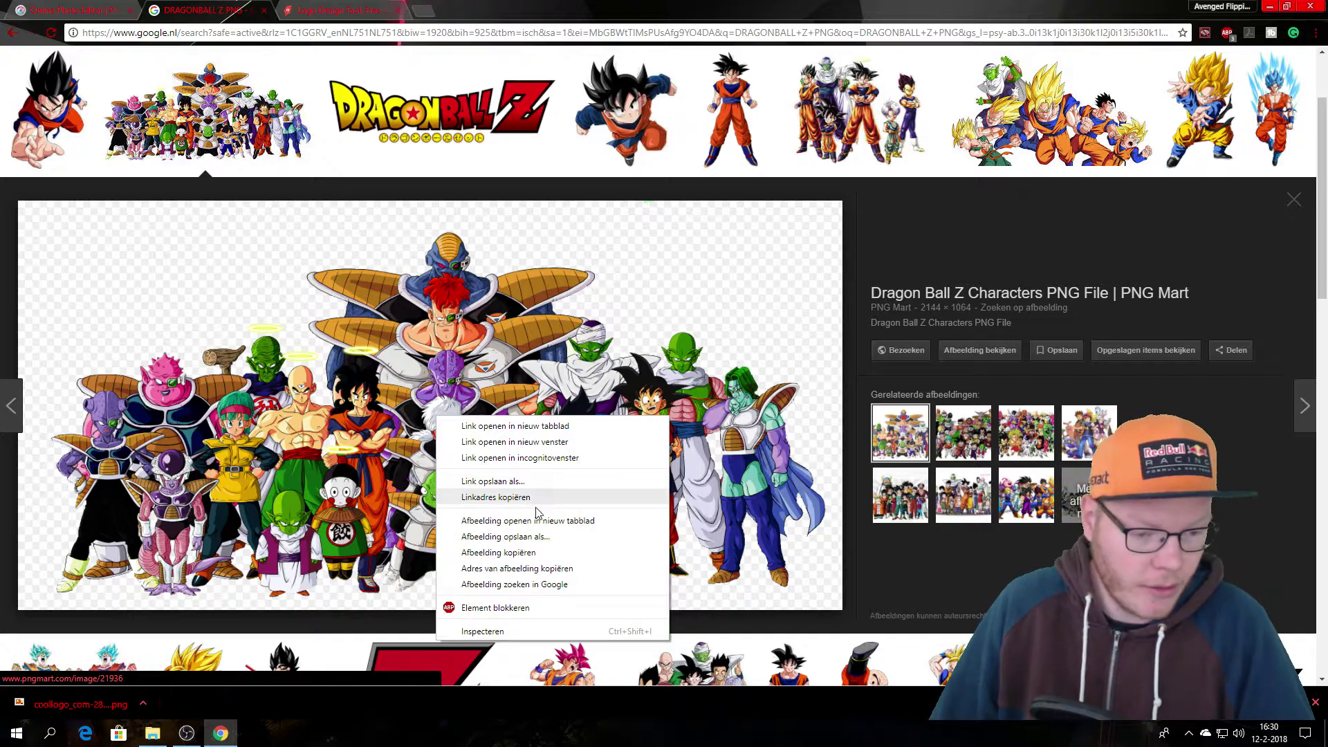
pyautogui.click(516, 538)
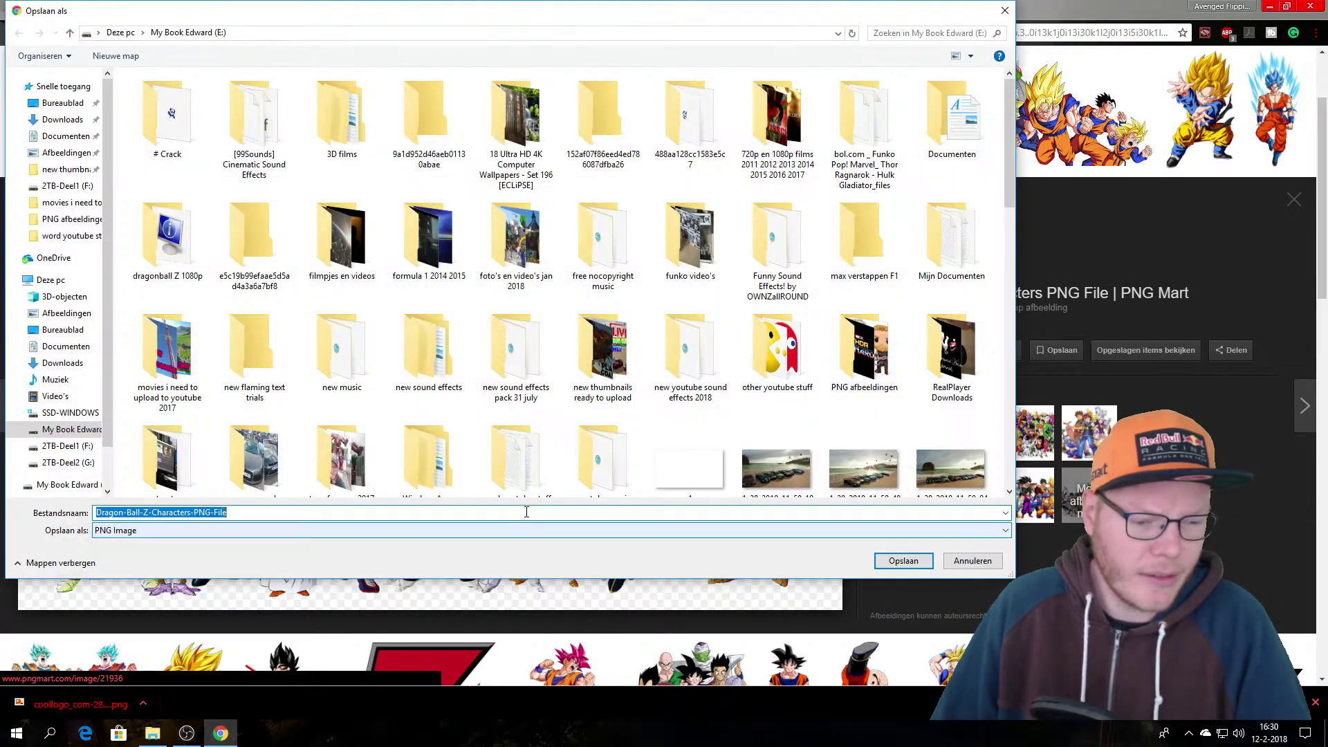
pyautogui.click(903, 561)
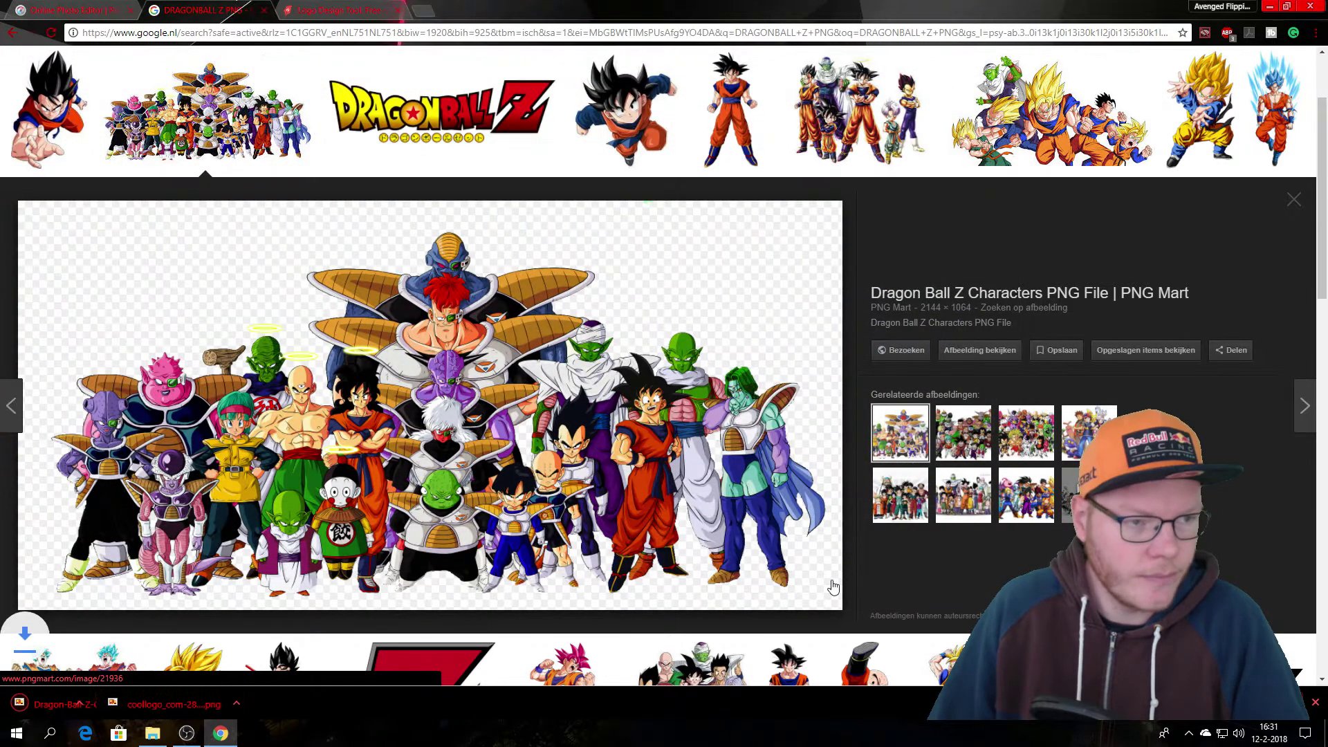
# Switch to Pixlr Editor and hide Layer 3, Layer 4 and Layer 2 of the "live FH3 12 feb 2018" thumbnail.
pyautogui.click(70, 10)
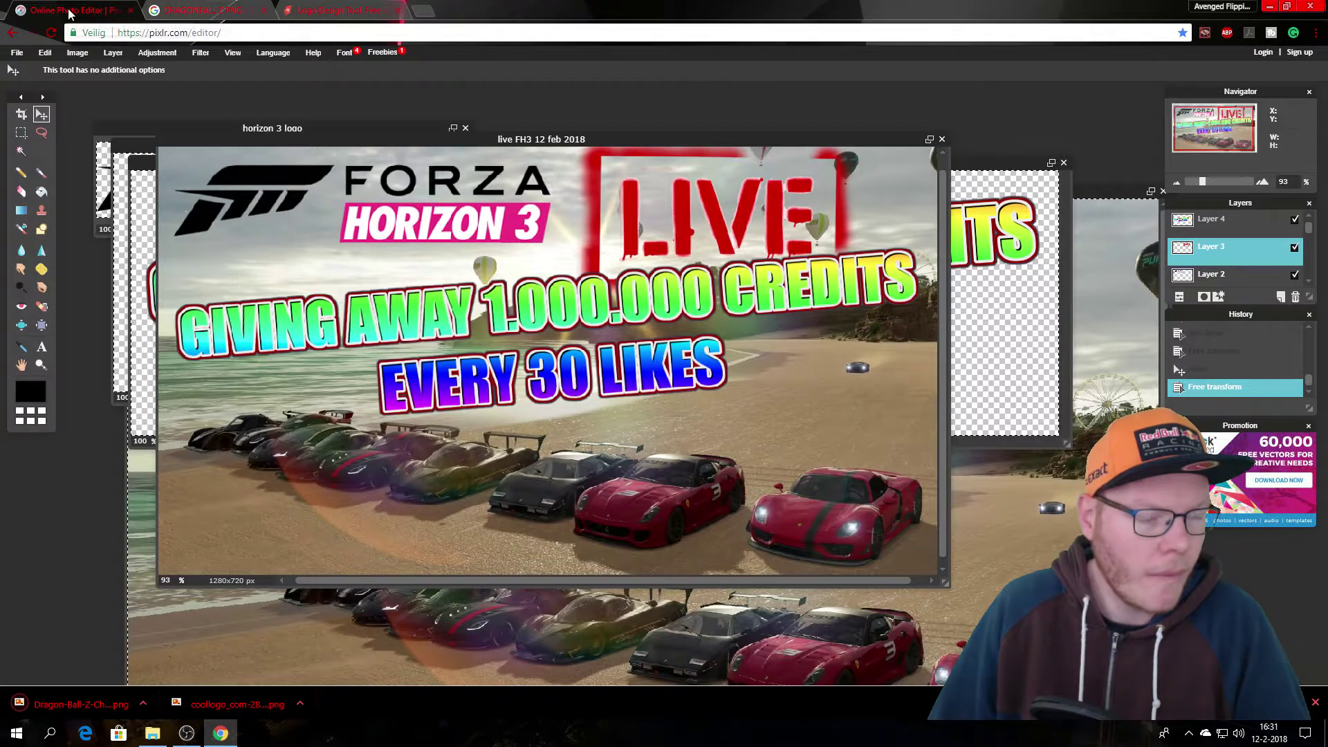
pyautogui.click(1294, 248)
pyautogui.click(1293, 221)
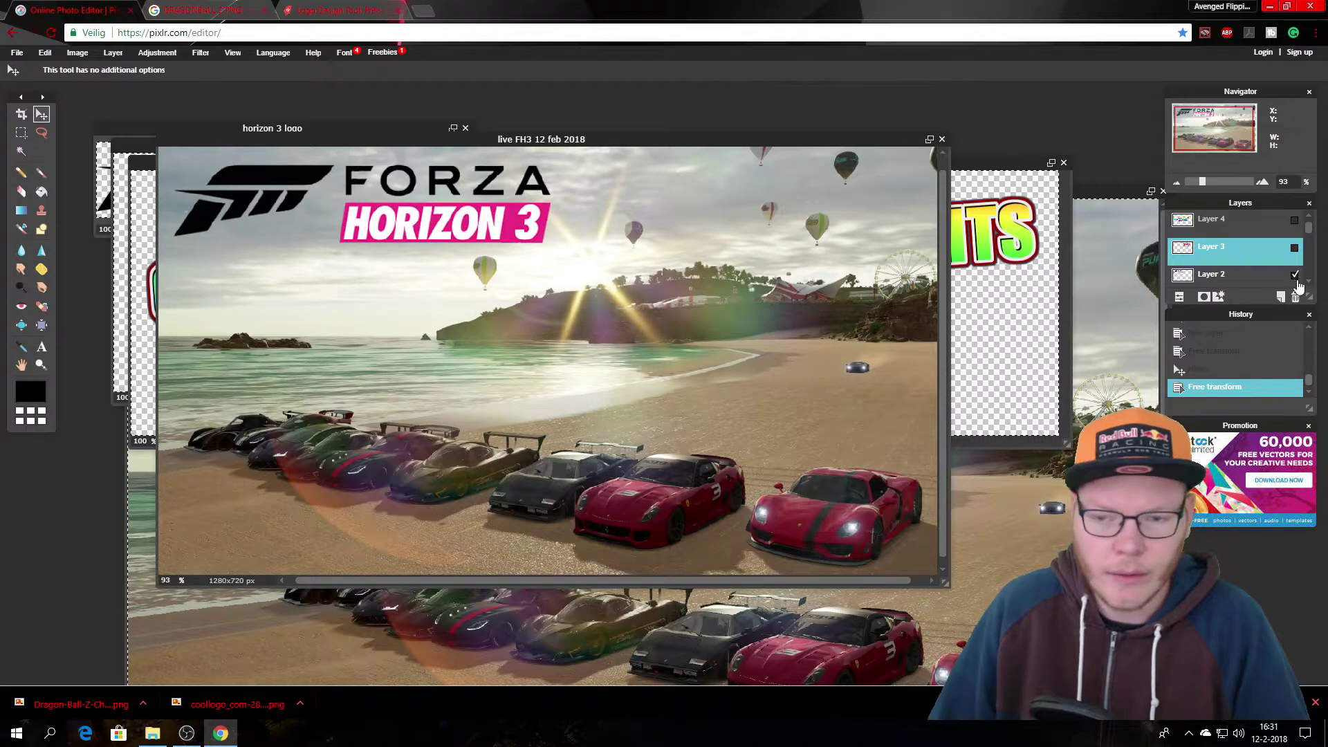
pyautogui.click(1295, 275)
# Open the image "Dragon-Ball-Z-Characters-PNG-File" from the E: drive.
pyautogui.click(18, 53)
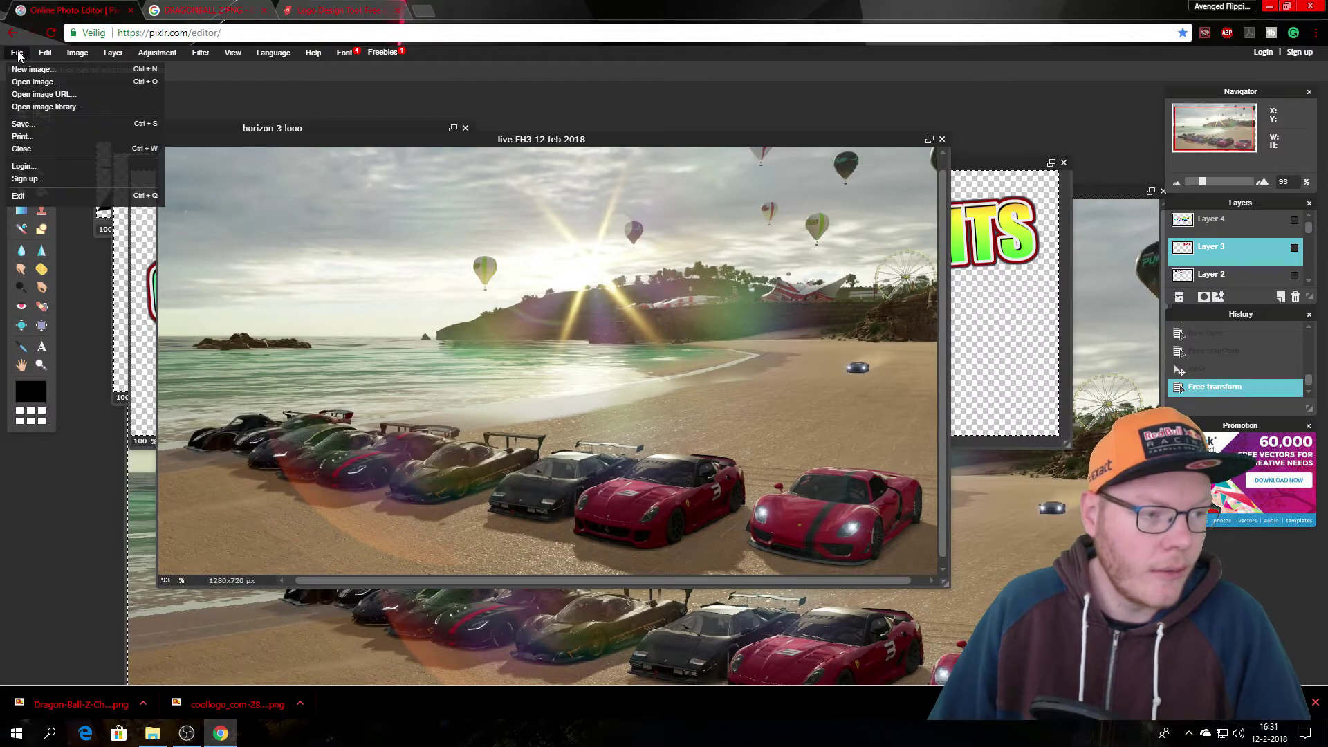
pyautogui.click(31, 81)
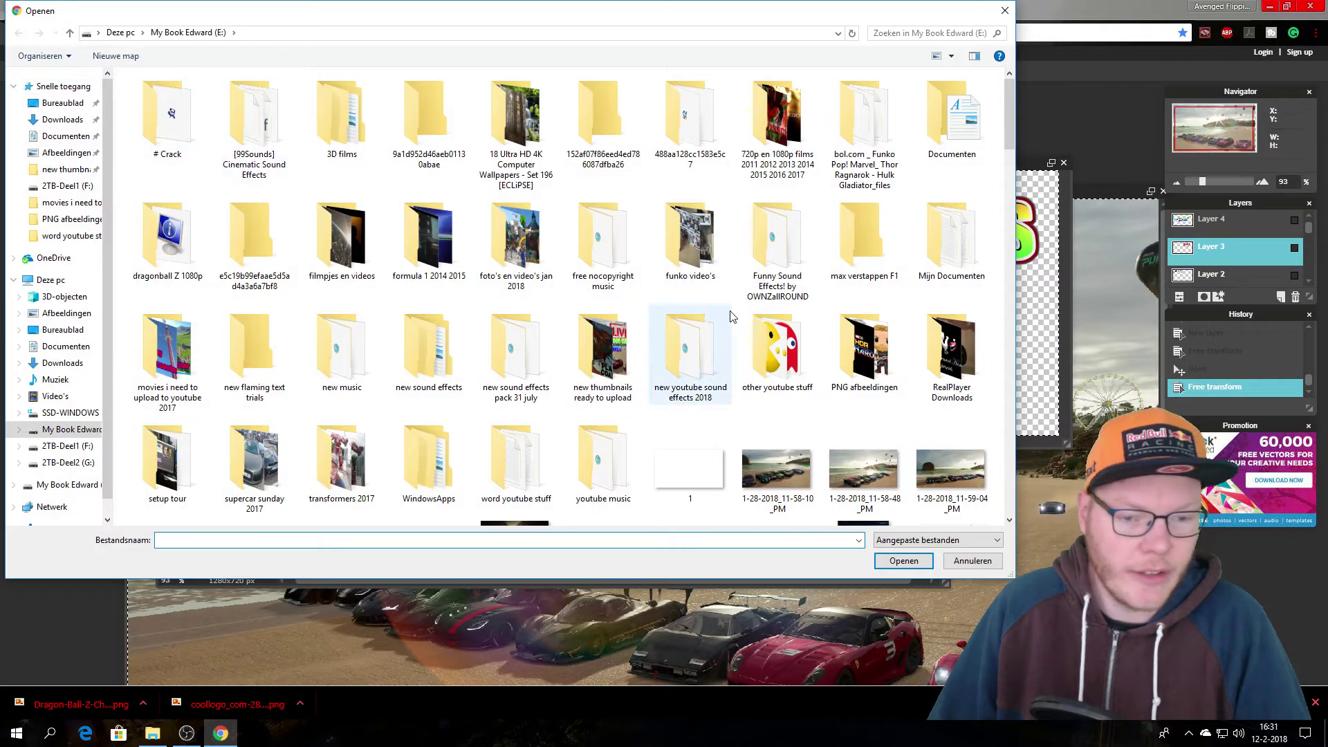
pyautogui.moveTo(1007, 102); pyautogui.dragTo(1015, 361)
pyautogui.click(428, 276)
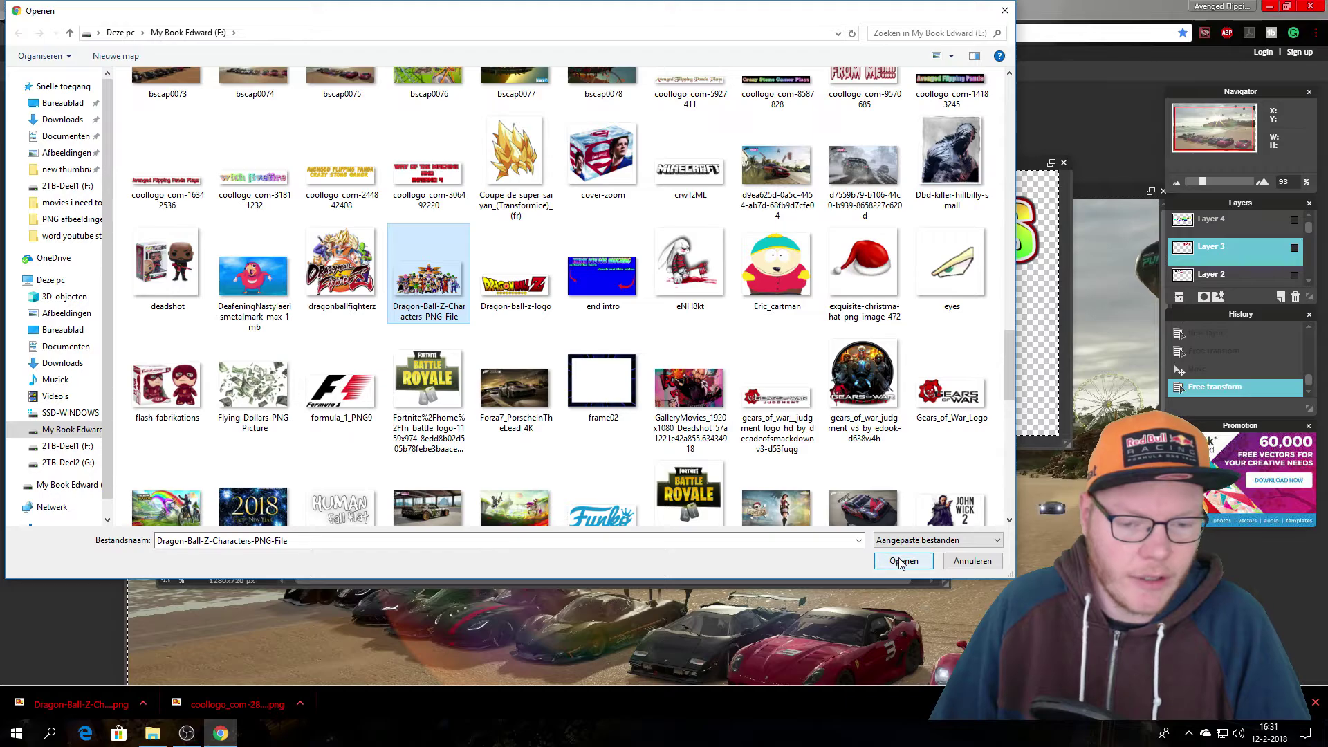
pyautogui.click(902, 561)
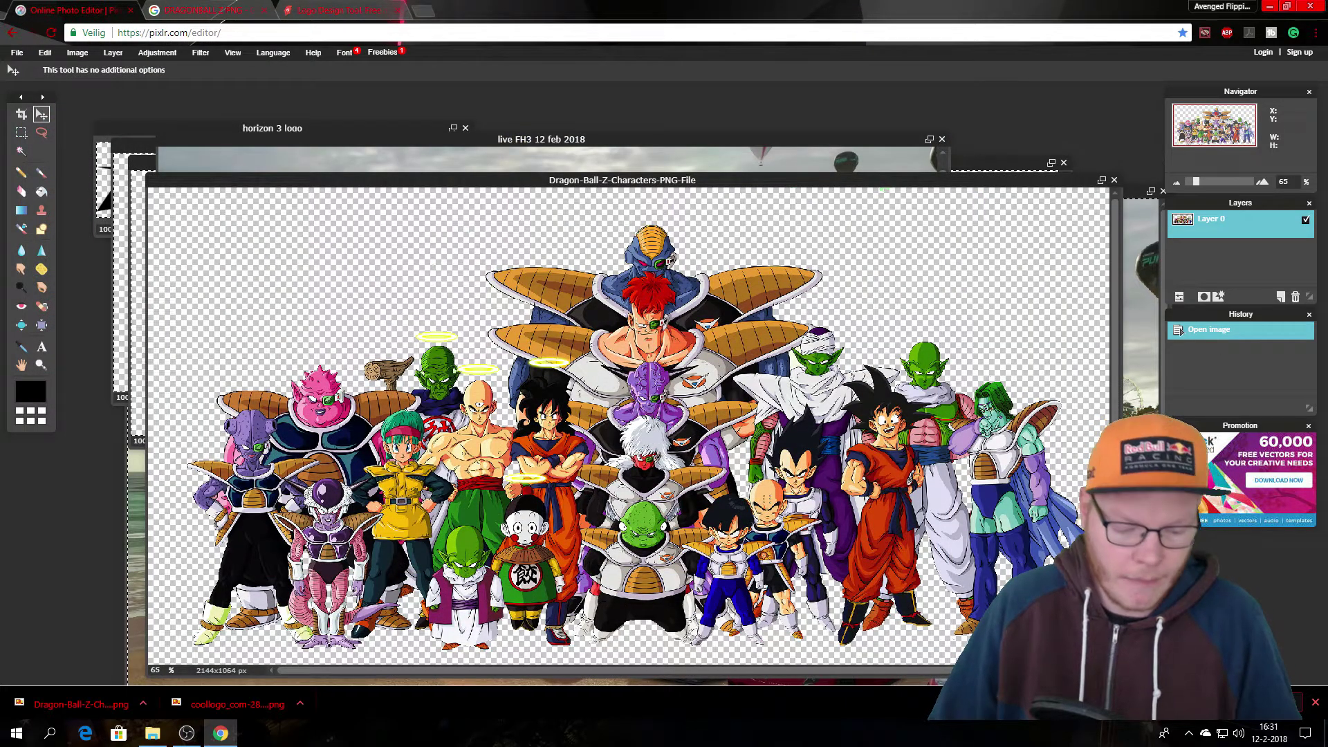
# Copy the entire characters image and paste it as a new layer into the "live FH3 12 feb 2018" thumbnail.
pyautogui.hotkey('ctrl', 'a')
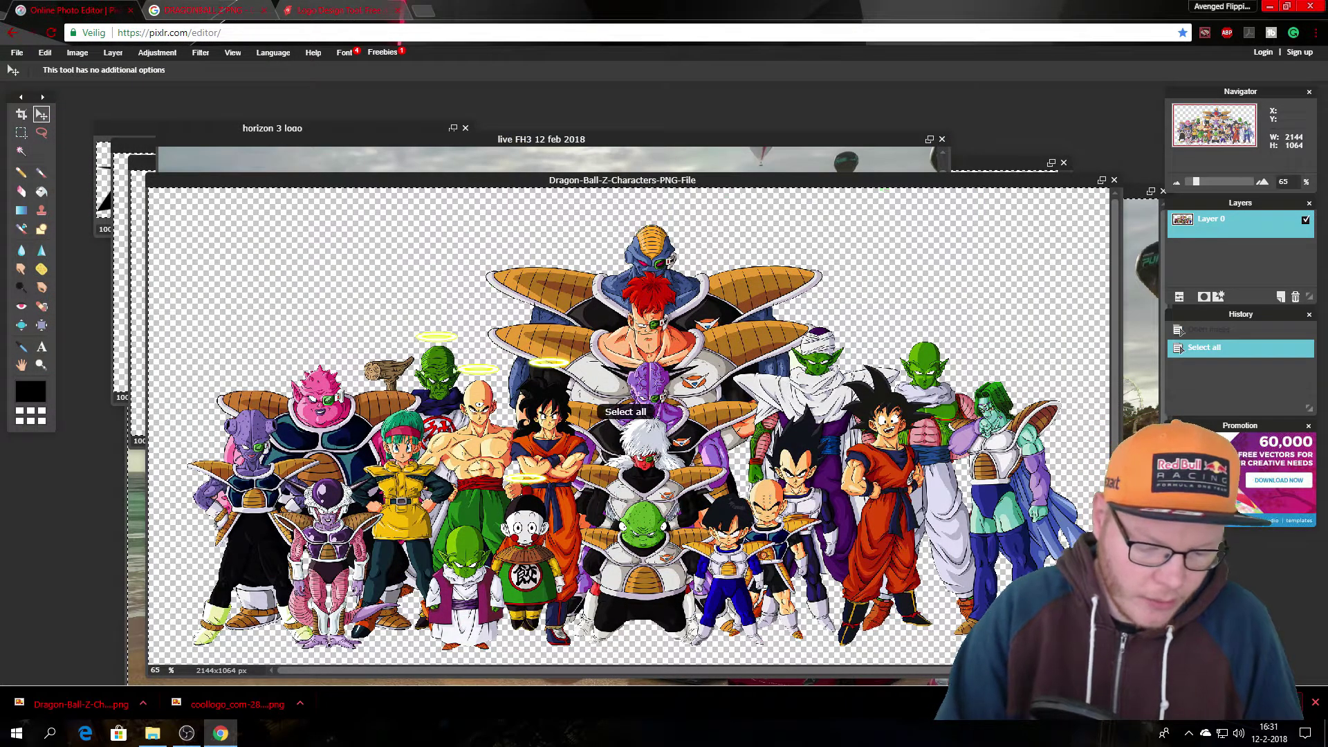
pyautogui.hotkey('ctrl', 'c')
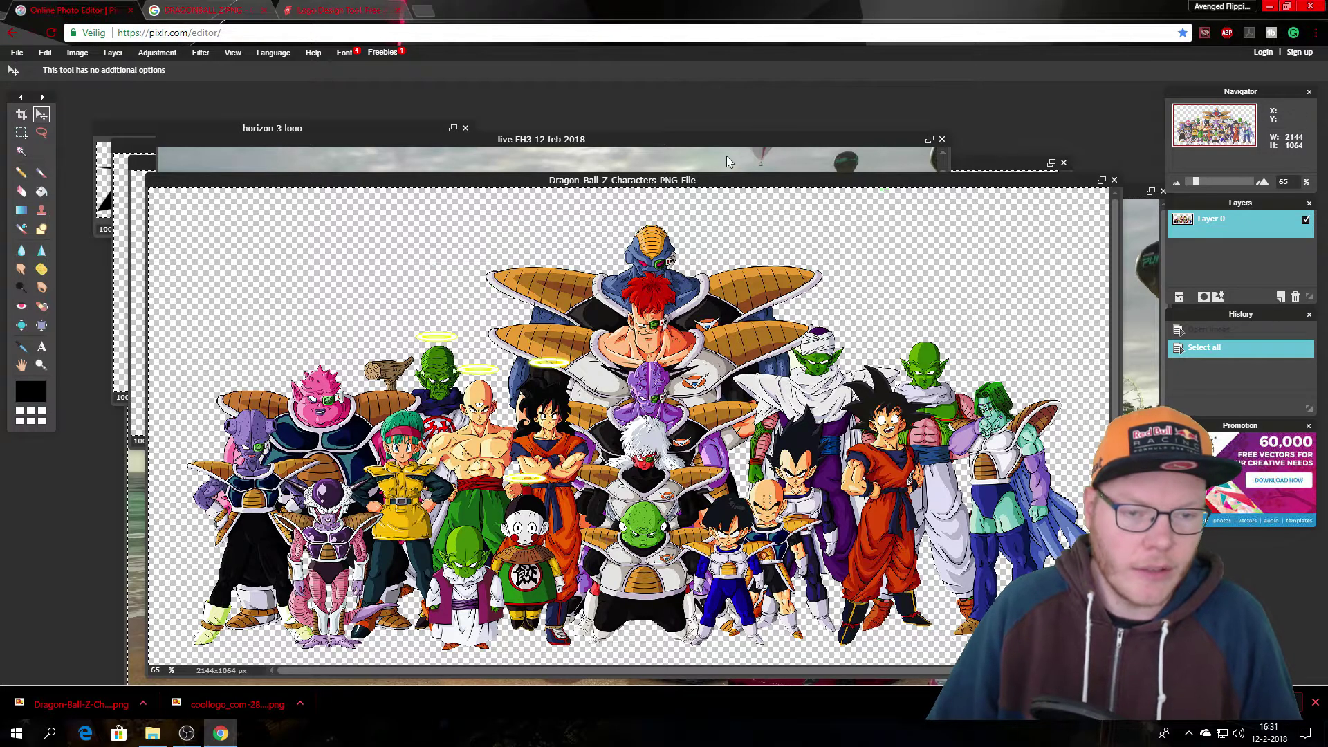
pyautogui.click(743, 149)
pyautogui.hotkey('ctrl', 'v')
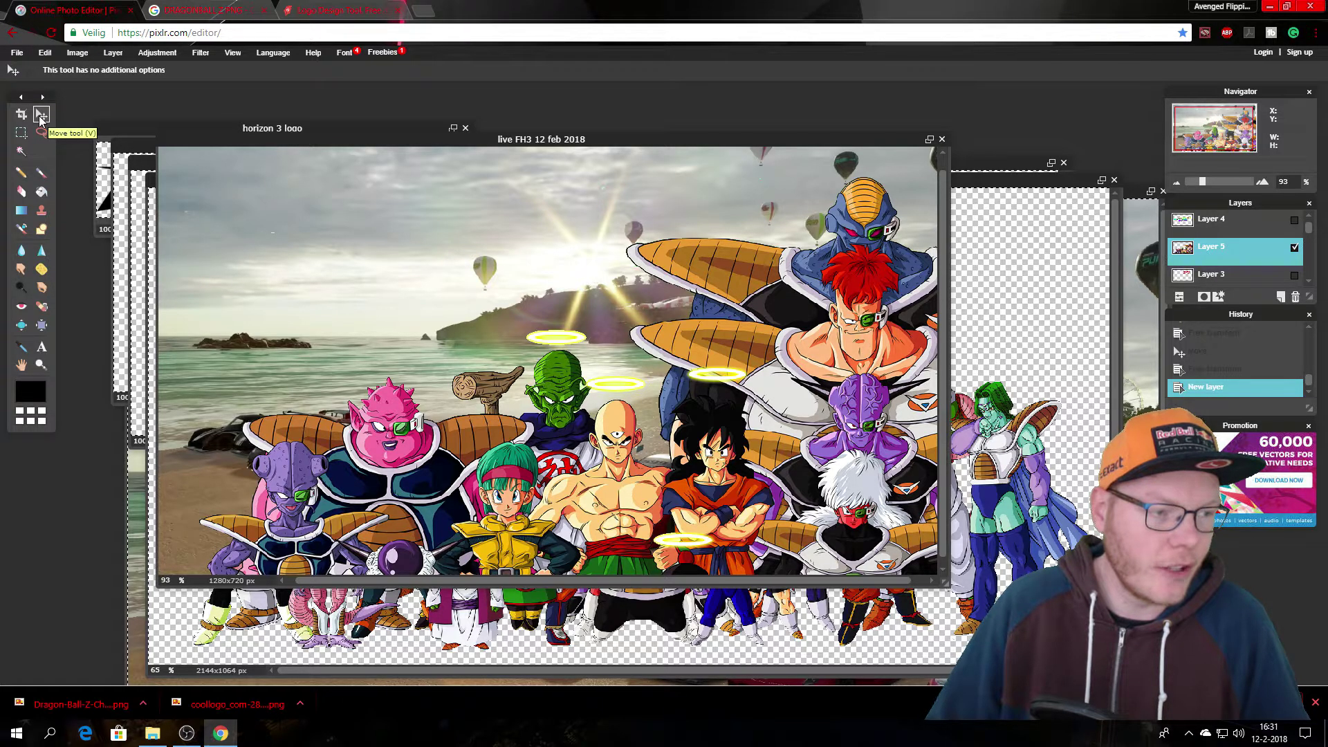
# Start a free transform on the pasted characters, shrink them to fit within the canvas and tilt them slightly.
pyautogui.click(45, 53)
pyautogui.click(77, 151)
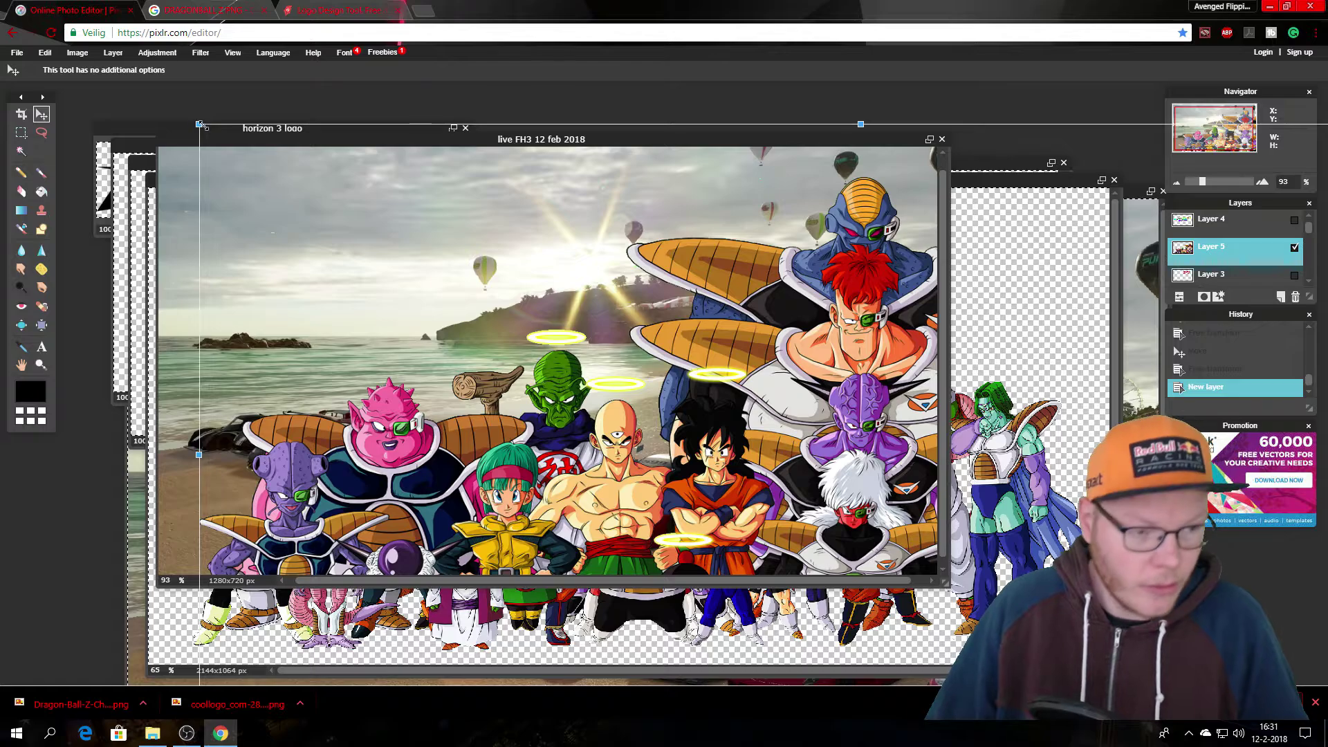
pyautogui.moveTo(200, 123); pyautogui.dragTo(514, 282)
pyautogui.moveTo(661, 418); pyautogui.dragTo(382, 274)
pyautogui.moveTo(623, 450); pyautogui.dragTo(546, 407)
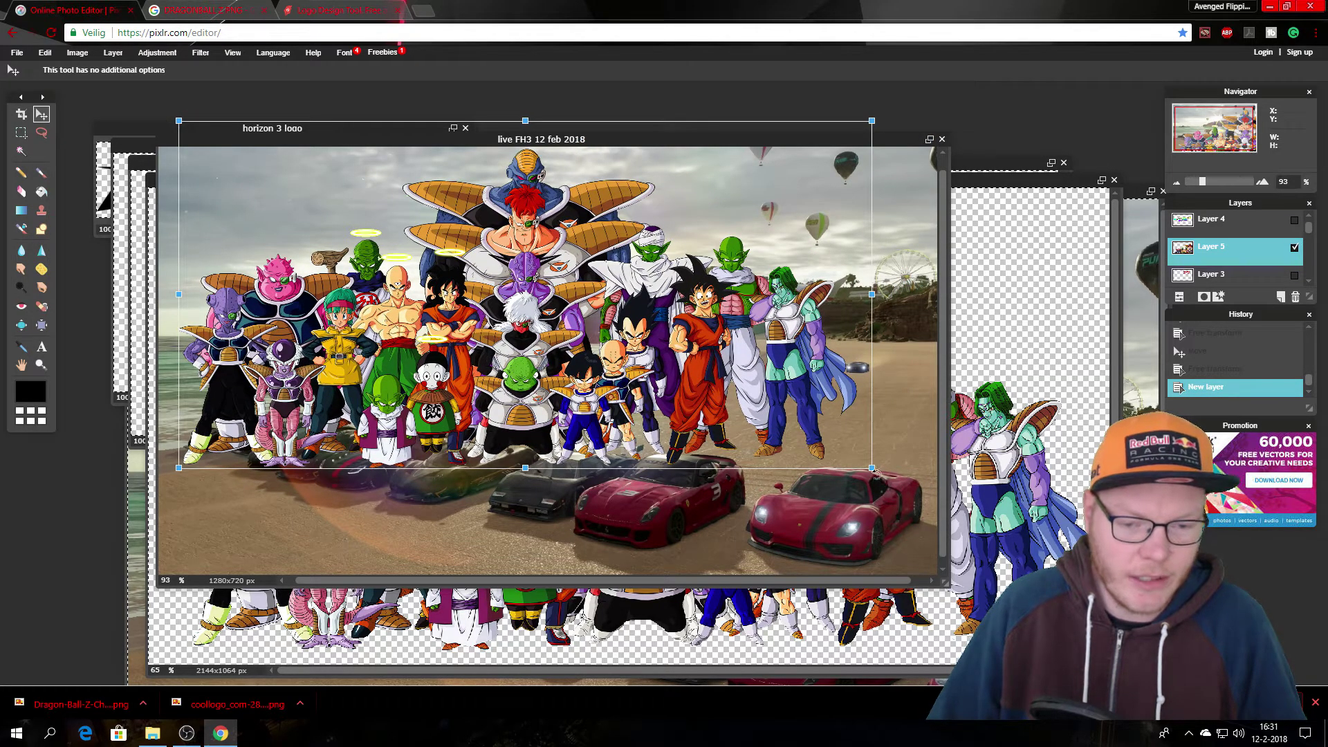
pyautogui.moveTo(878, 473); pyautogui.dragTo(858, 374)
pyautogui.moveTo(770, 283); pyautogui.dragTo(747, 405)
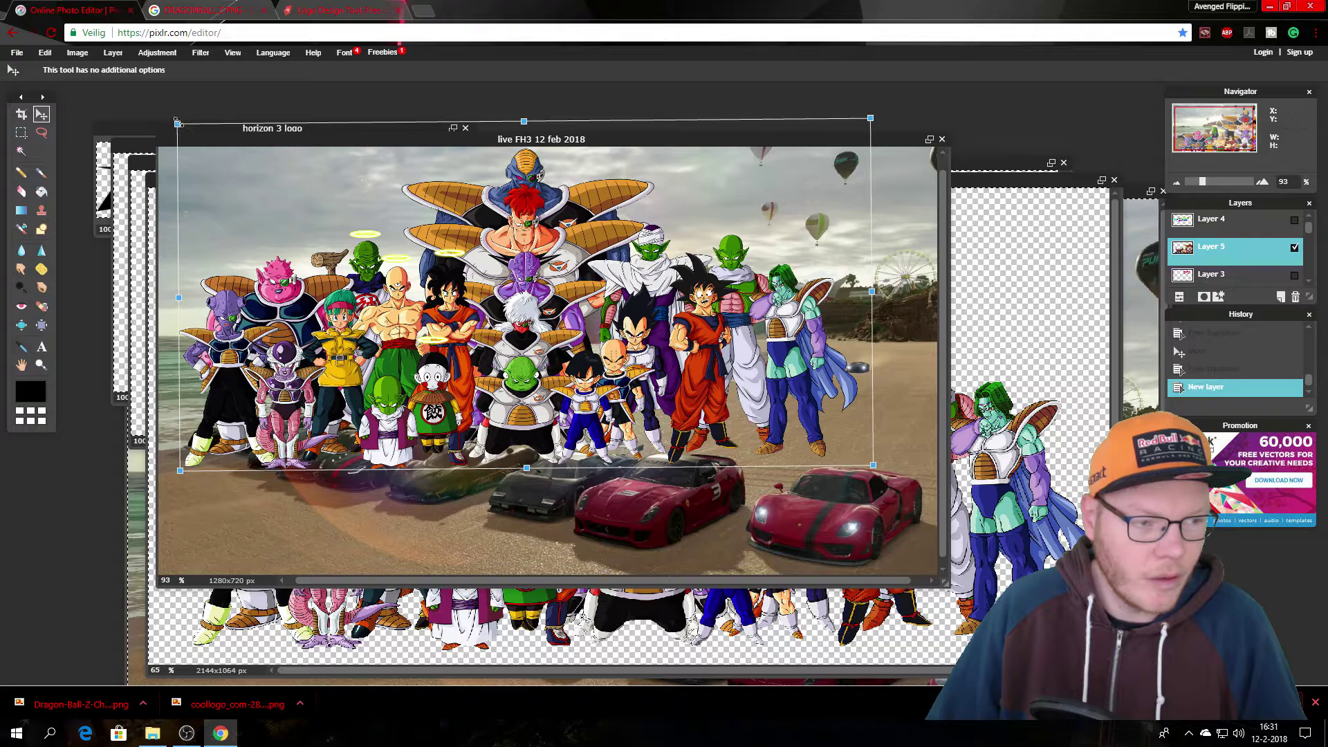
# Scale the characters down further, place them on the beach above the cars, and apply the transform.
pyautogui.moveTo(178, 121); pyautogui.dragTo(218, 180)
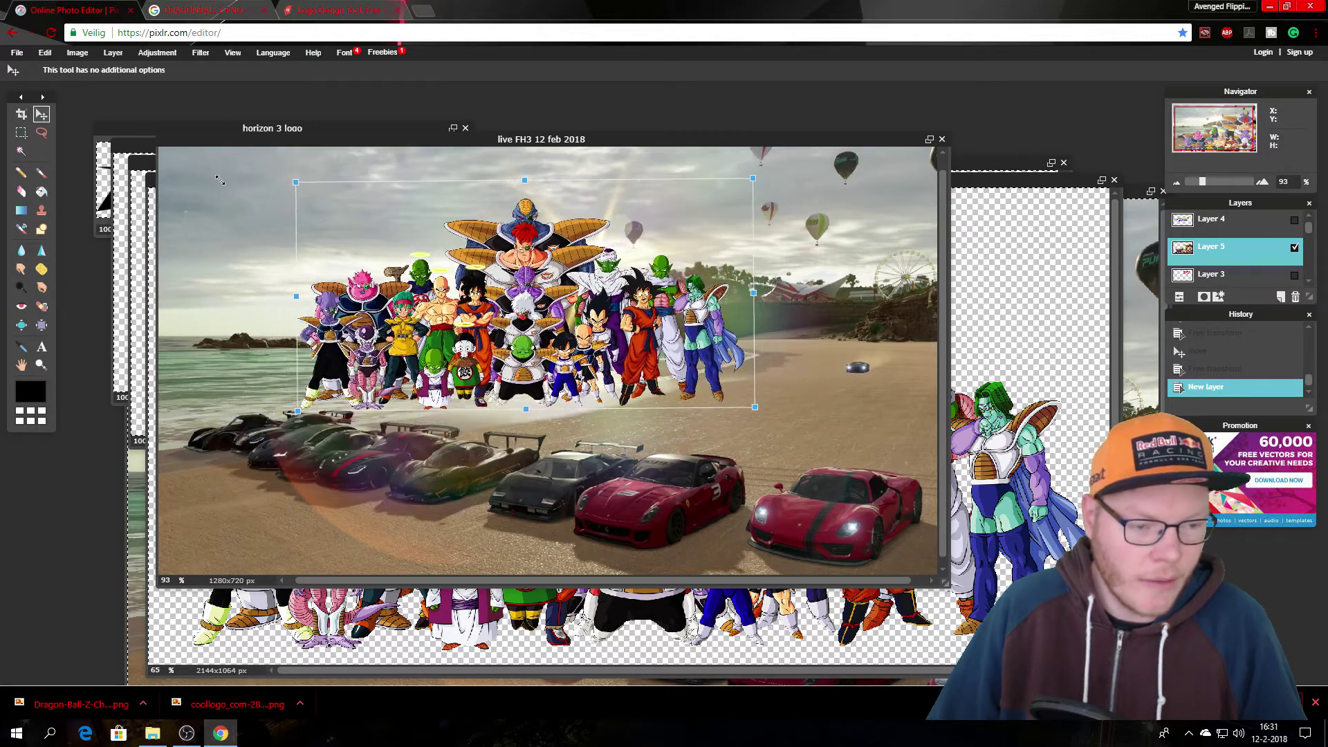
pyautogui.moveTo(472, 310); pyautogui.dragTo(554, 312)
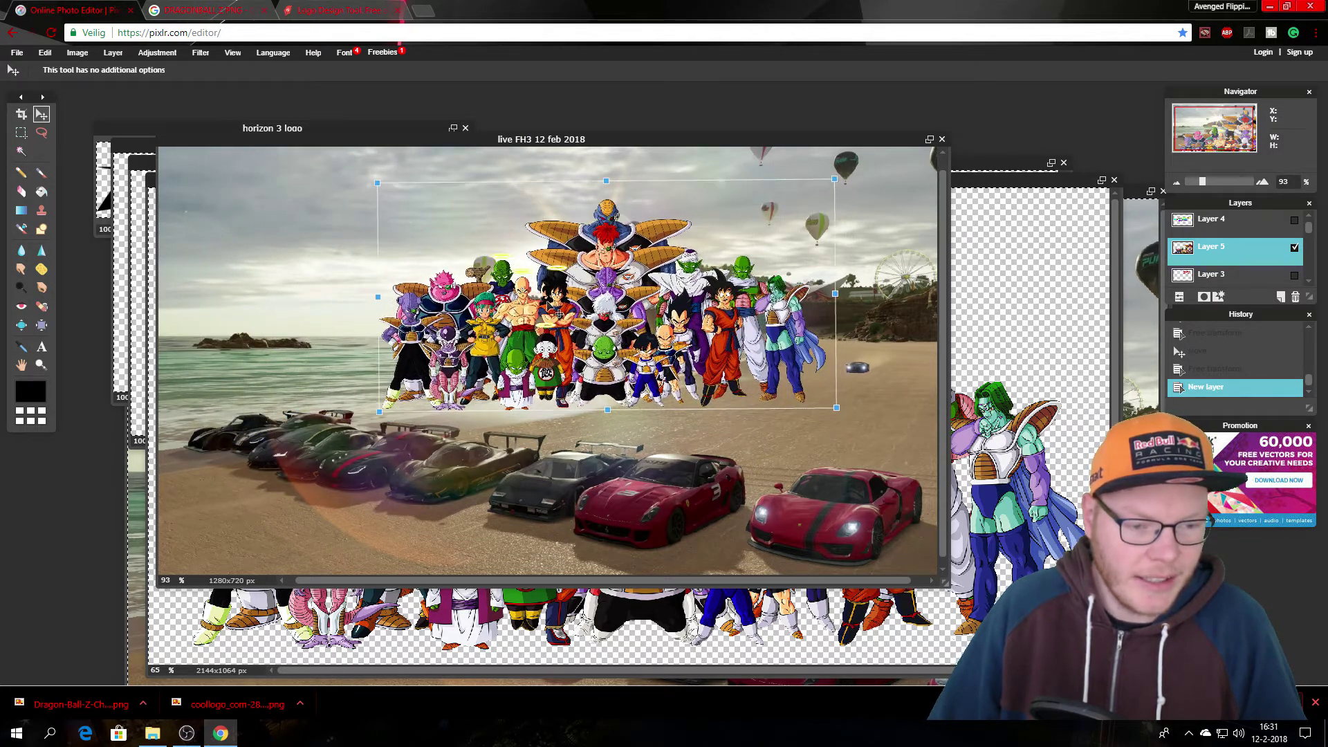
pyautogui.moveTo(839, 411); pyautogui.dragTo(897, 440)
pyautogui.moveTo(745, 339); pyautogui.dragTo(789, 319)
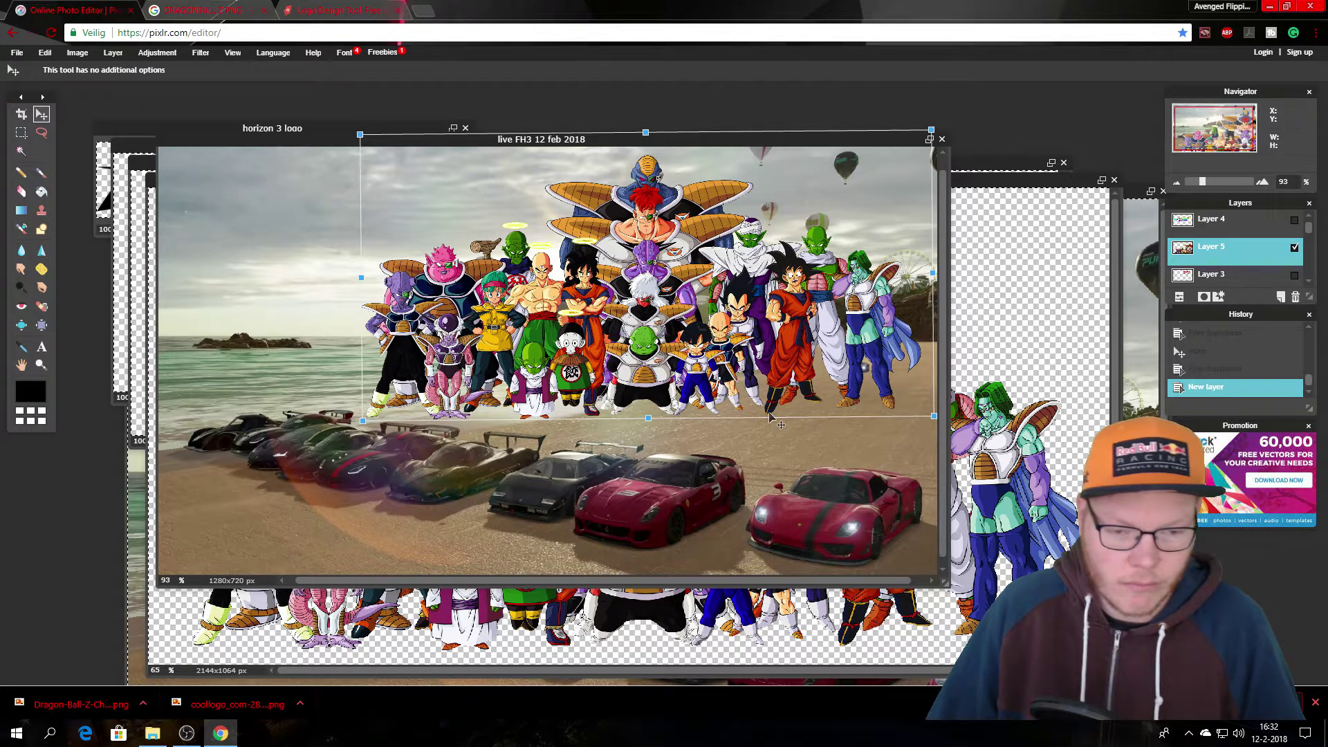
pyautogui.click(758, 446)
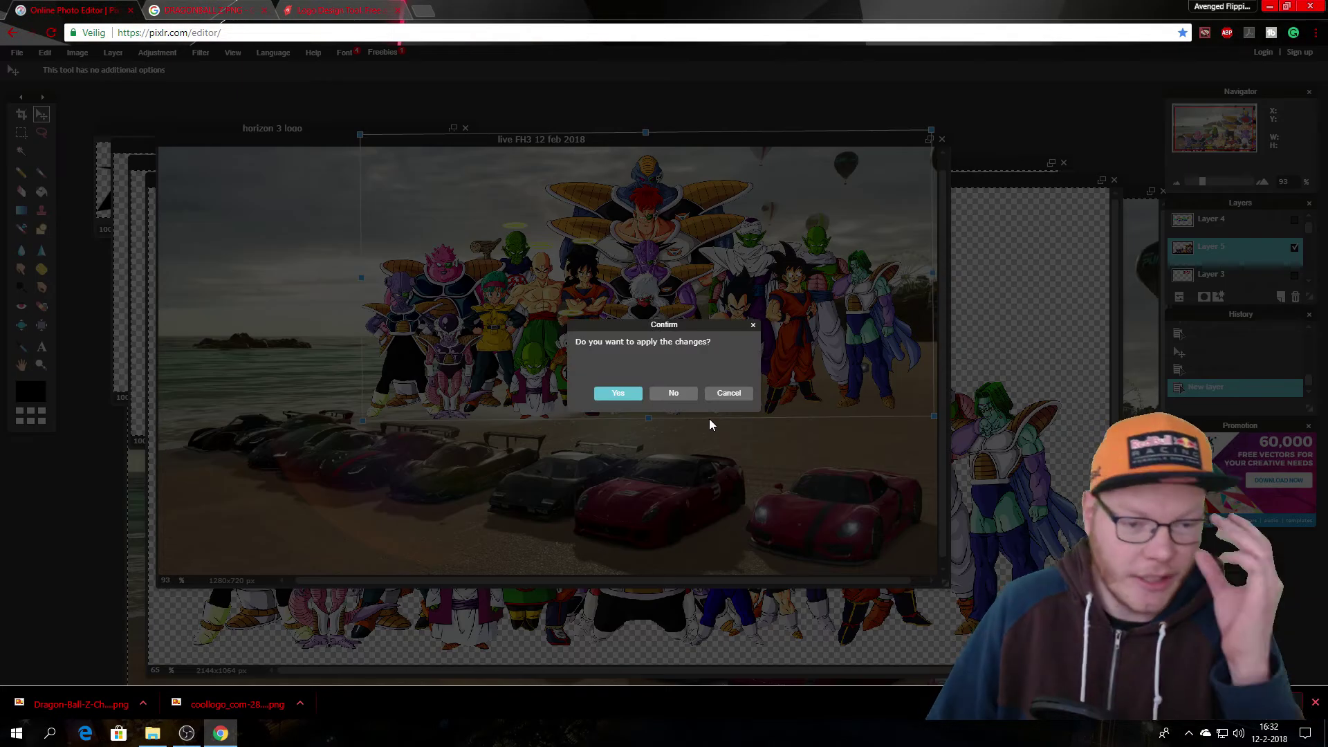
pyautogui.click(619, 392)
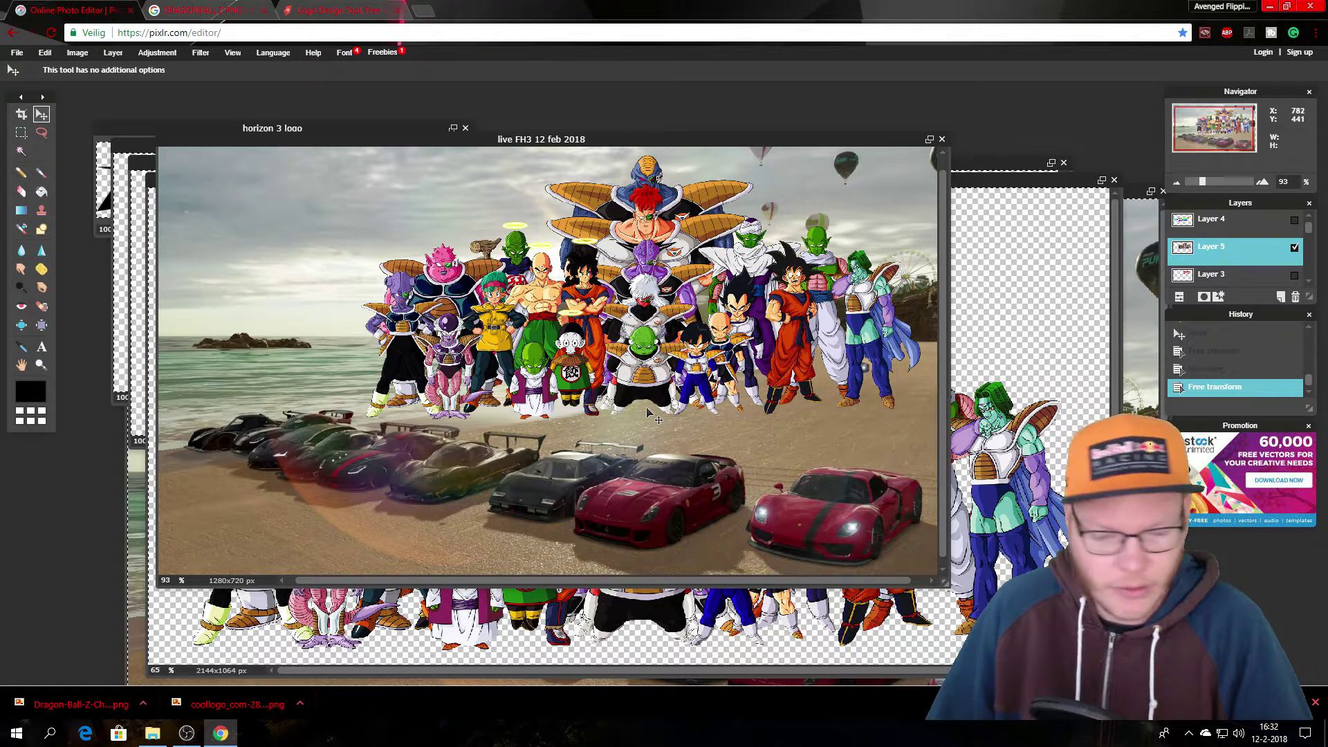
pyautogui.moveTo(633, 355); pyautogui.dragTo(694, 354)
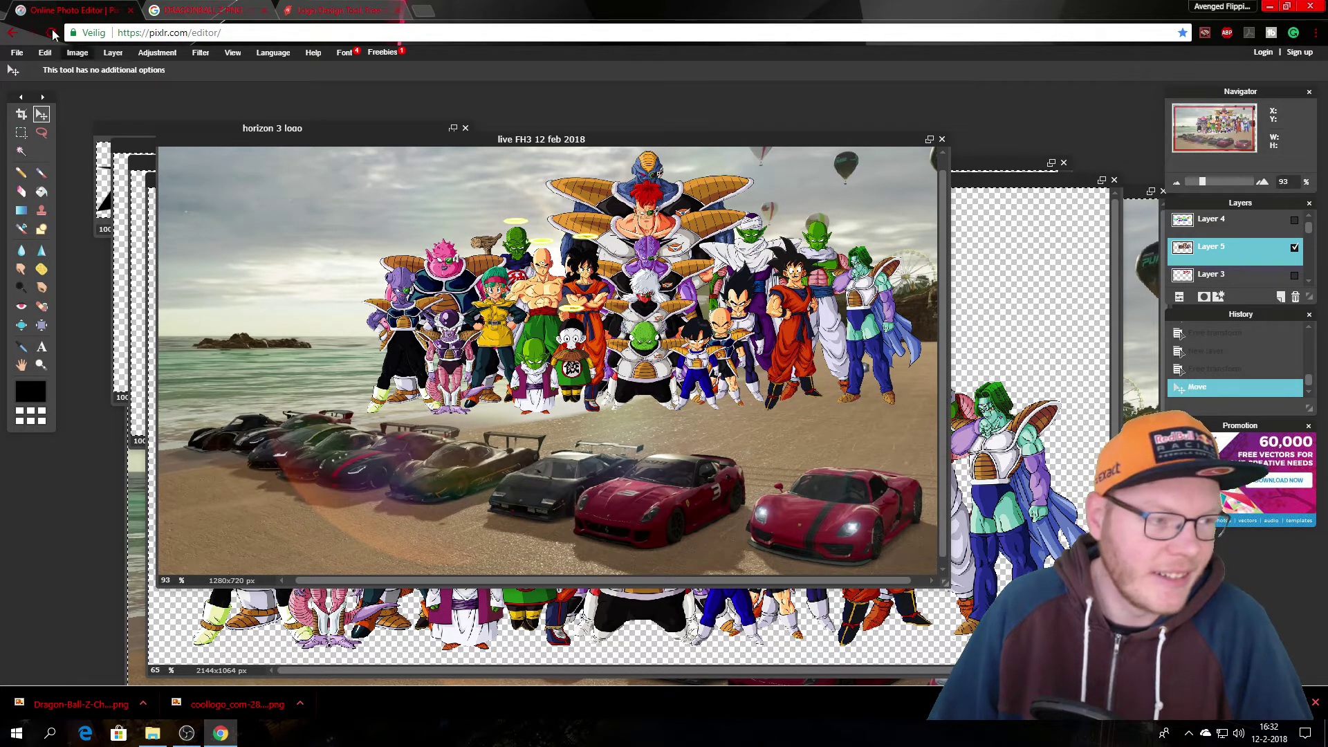
# Set up saving the thumbnail to the computer as "live FH3 12 feb 2018 1" in JPEG format with quality 100.
pyautogui.click(16, 52)
pyautogui.click(52, 127)
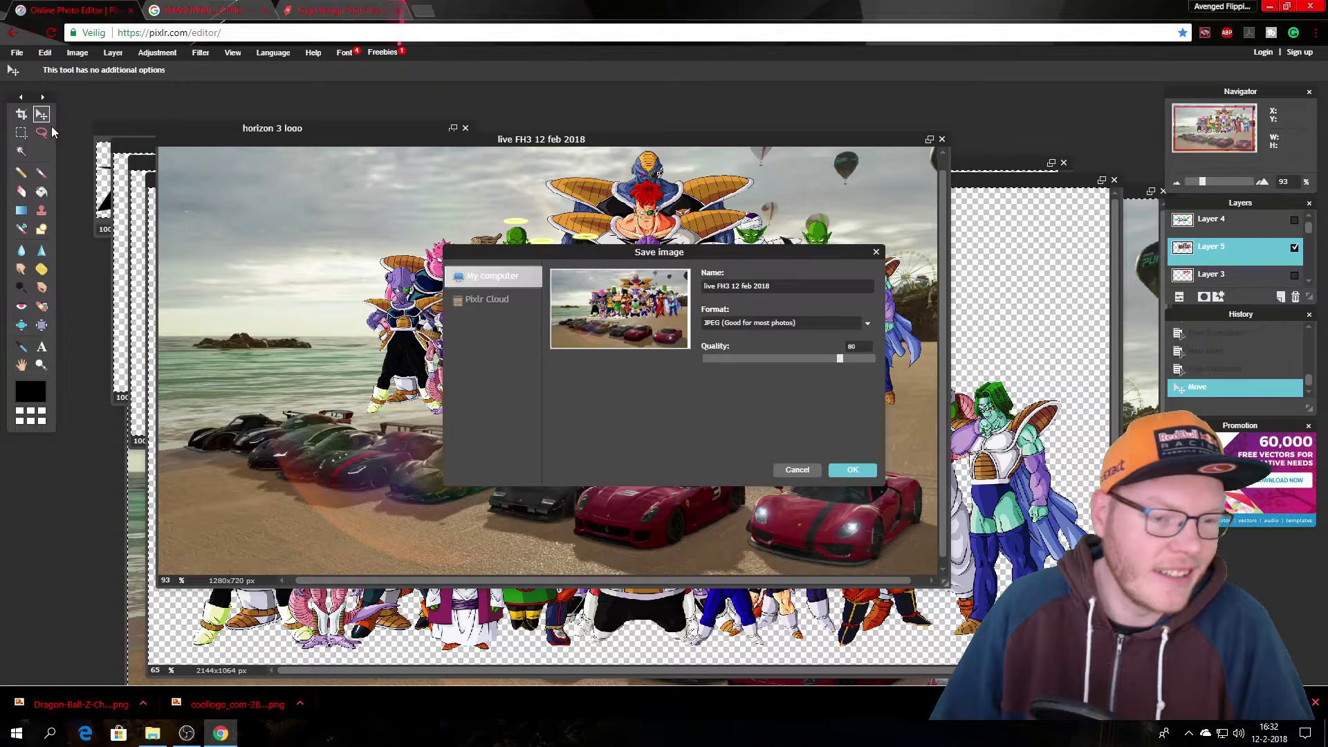
pyautogui.moveTo(842, 359); pyautogui.dragTo(891, 361)
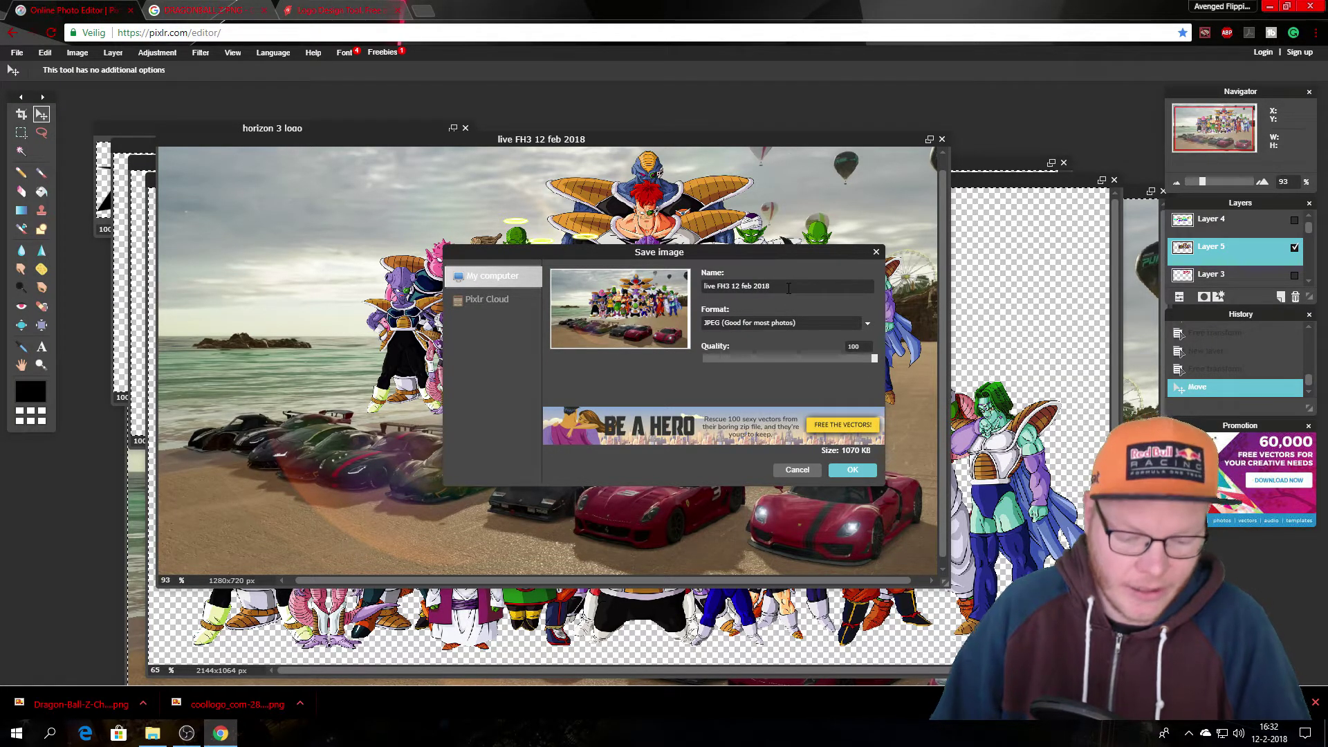
pyautogui.write('1')
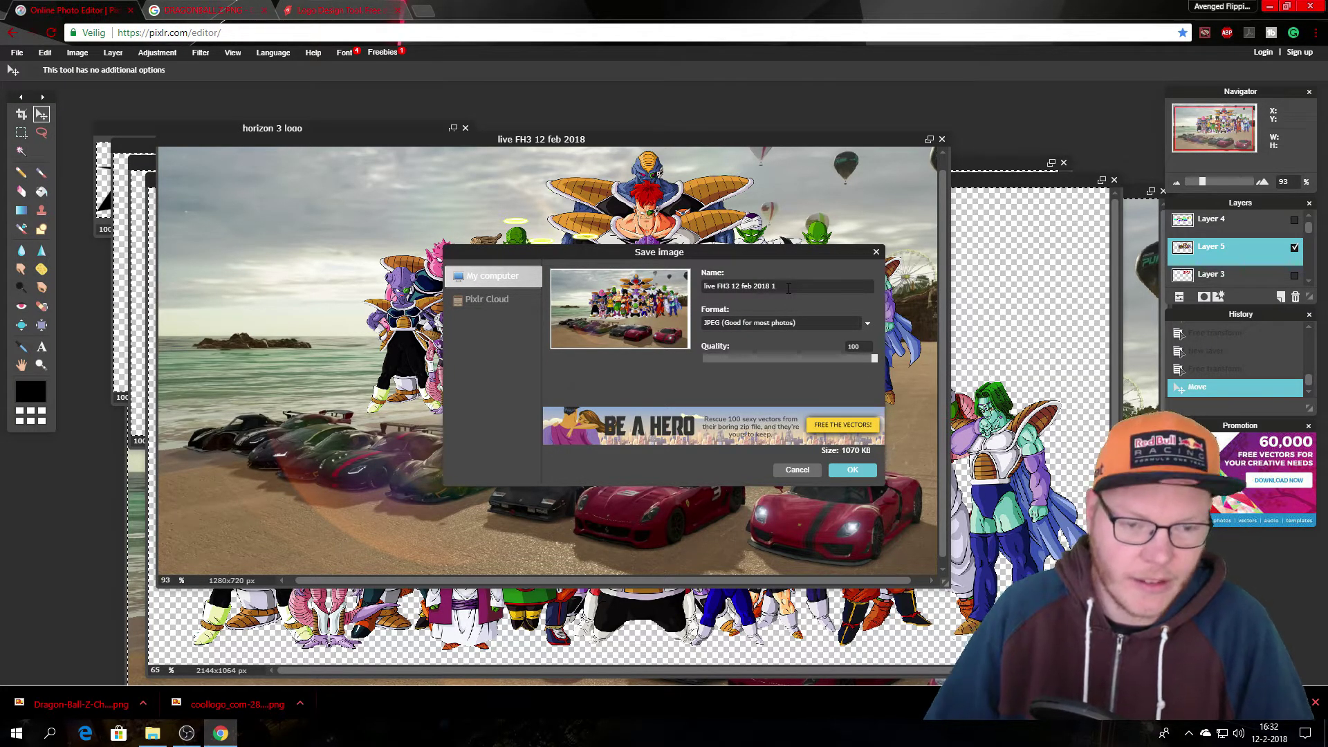
pyautogui.click(852, 470)
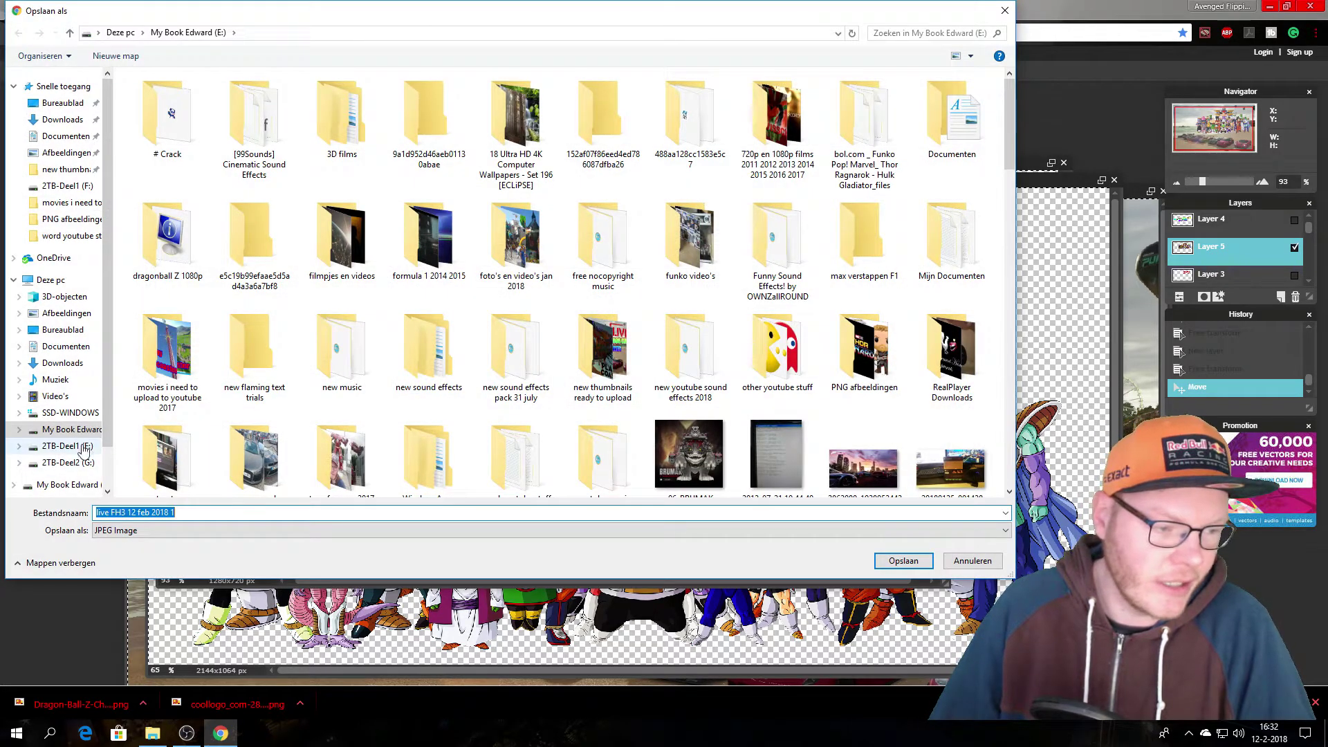
# Save the JPEG in the "new thumbnails ready to upload" folder on the E: drive.
pyautogui.click(69, 430)
pyautogui.click(620, 365)
pyautogui.click(903, 561)
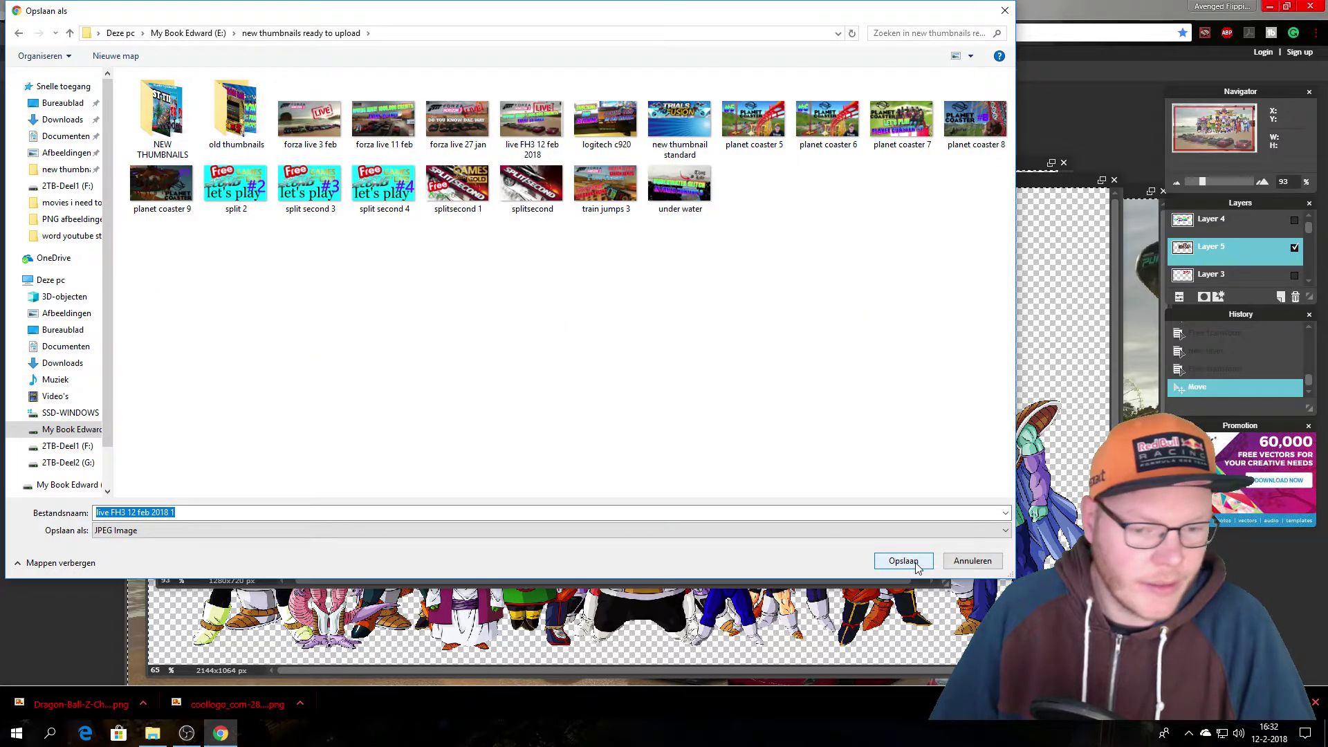
pyautogui.click(915, 564)
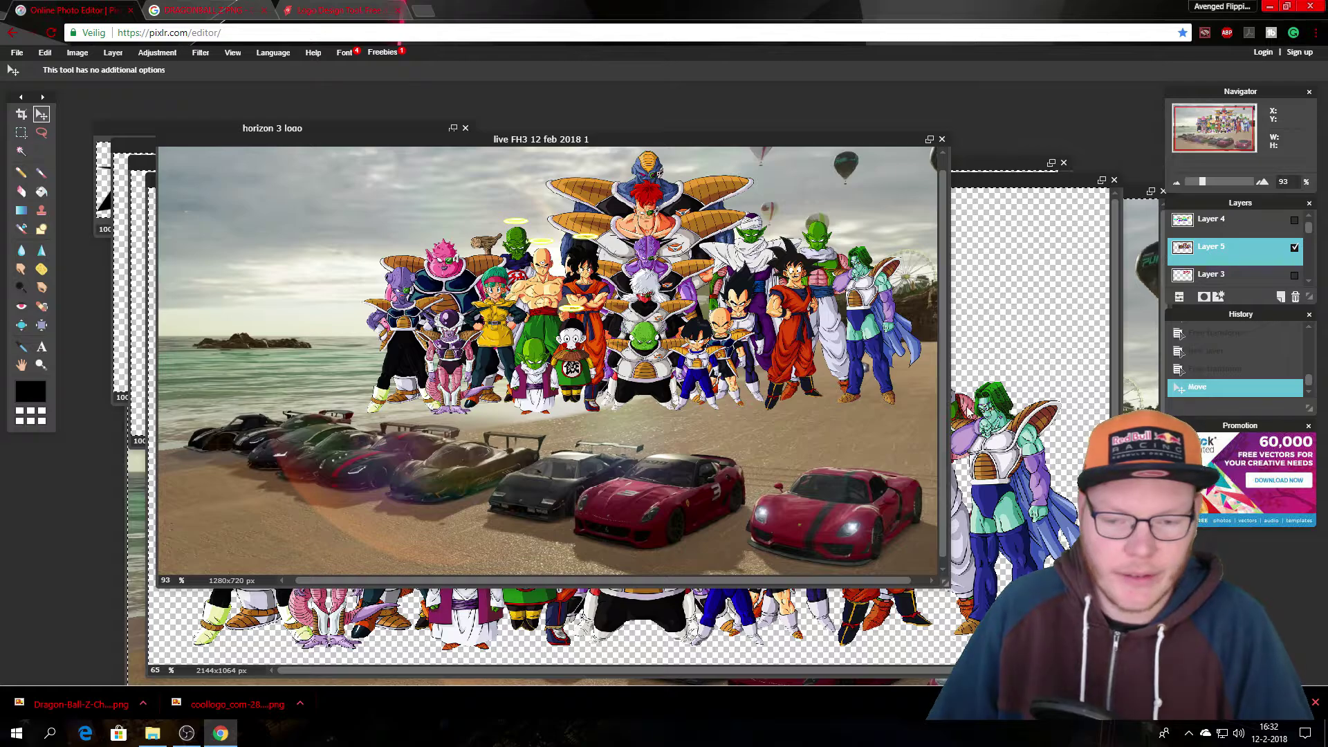
pyautogui.click(1006, 181)
pyautogui.click(989, 165)
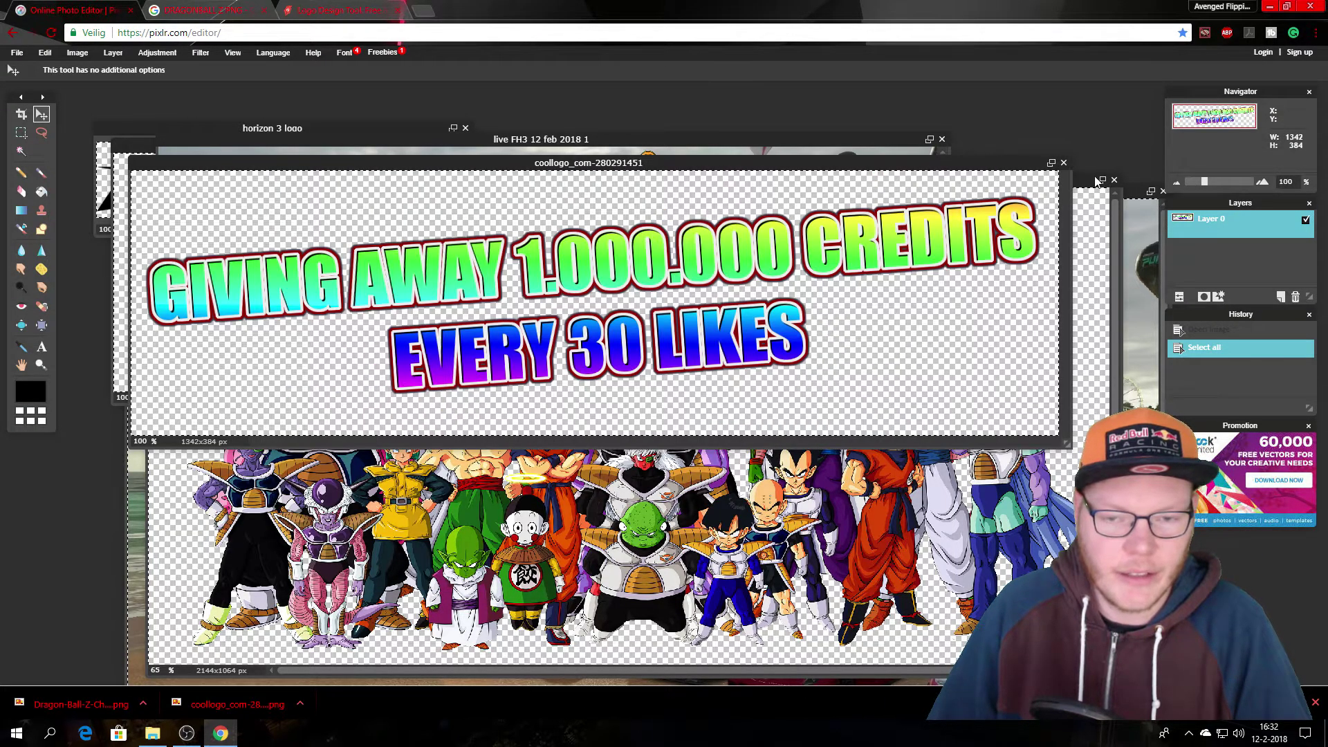
pyautogui.click(885, 139)
pyautogui.moveTo(804, 139); pyautogui.dragTo(770, 92)
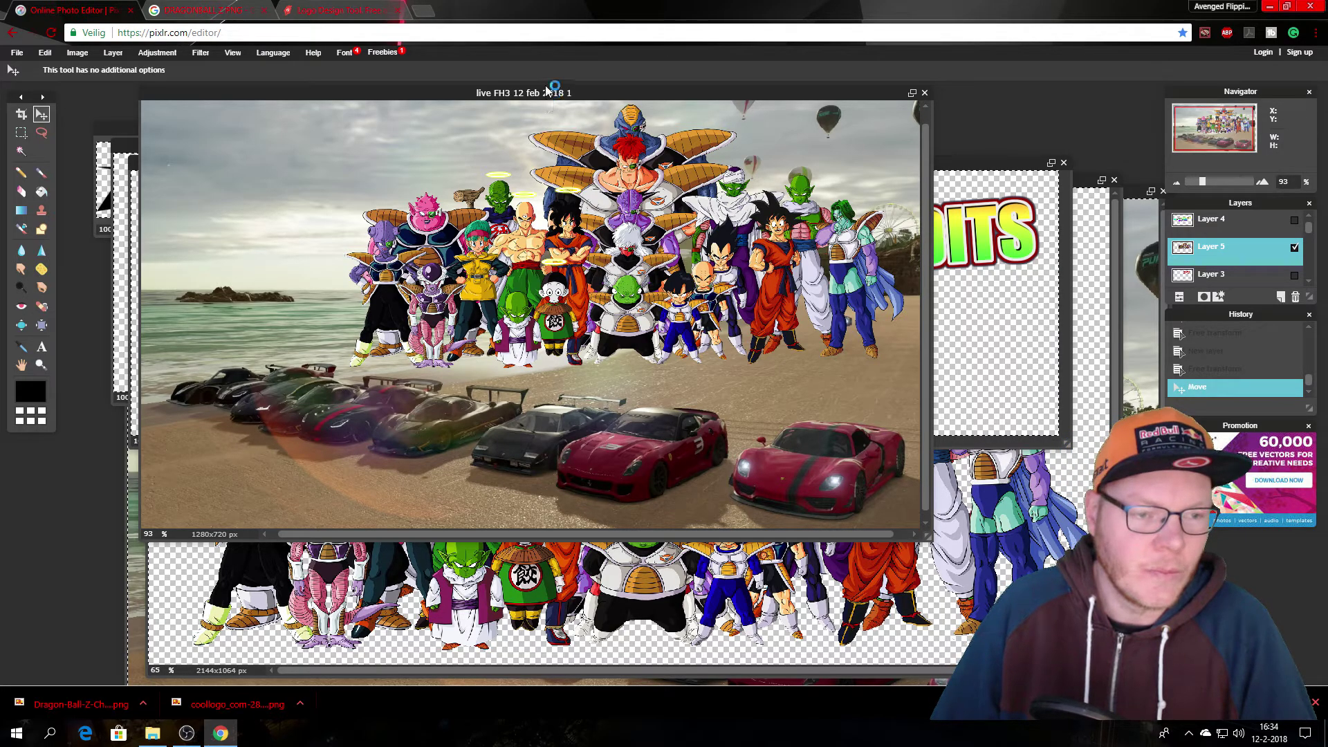
pyautogui.moveTo(548, 96); pyautogui.dragTo(557, 122)
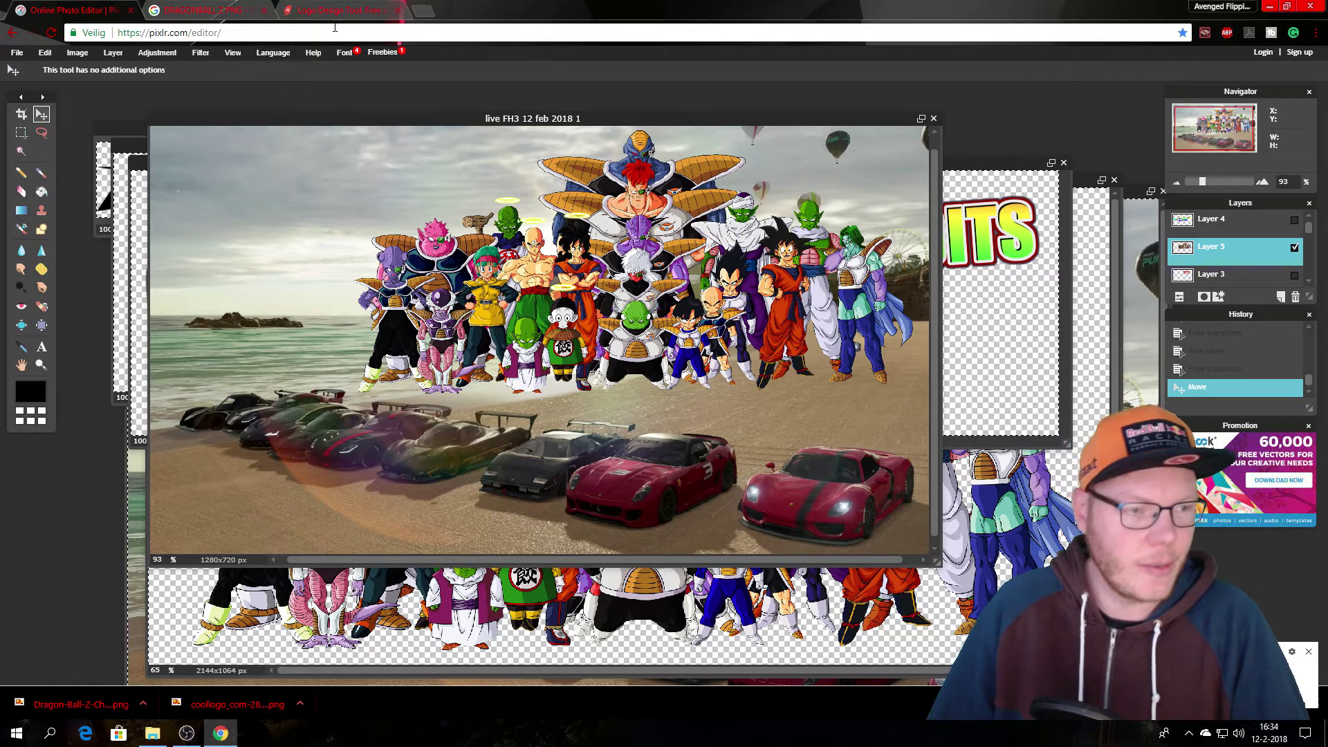
# View the FlamingText page with the finished credits lettering and its logo selection, and return to Pixlr Editor.
pyautogui.click(332, 11)
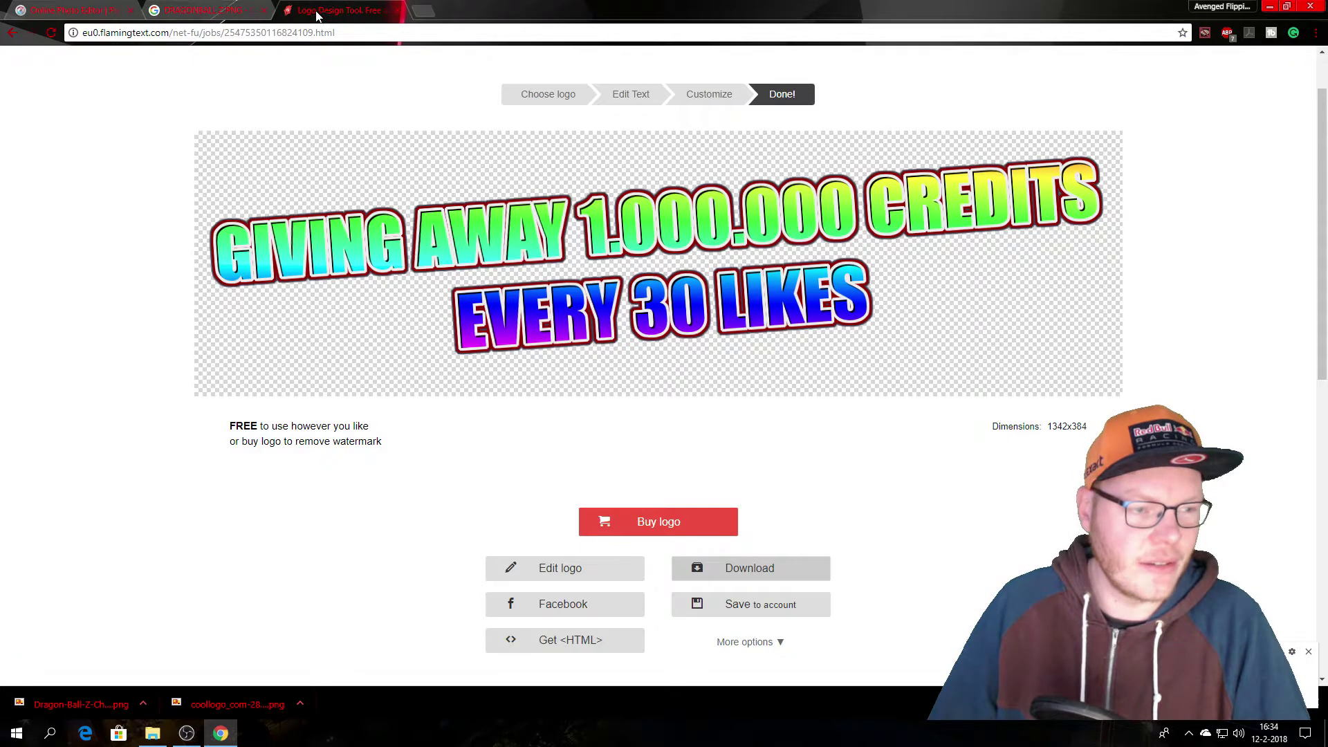
pyautogui.click(534, 100)
pyautogui.hotkey('alt', 'Tab')
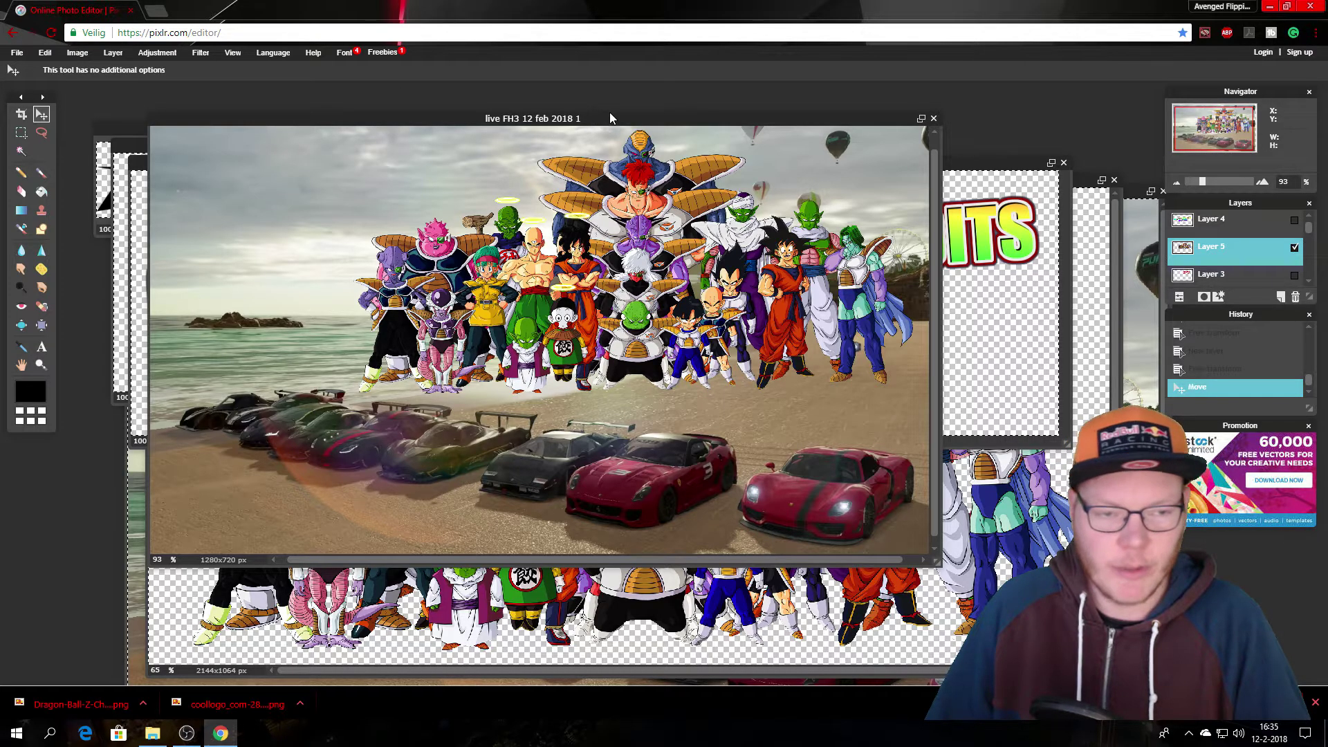
pyautogui.moveTo(611, 118); pyautogui.dragTo(531, 87)
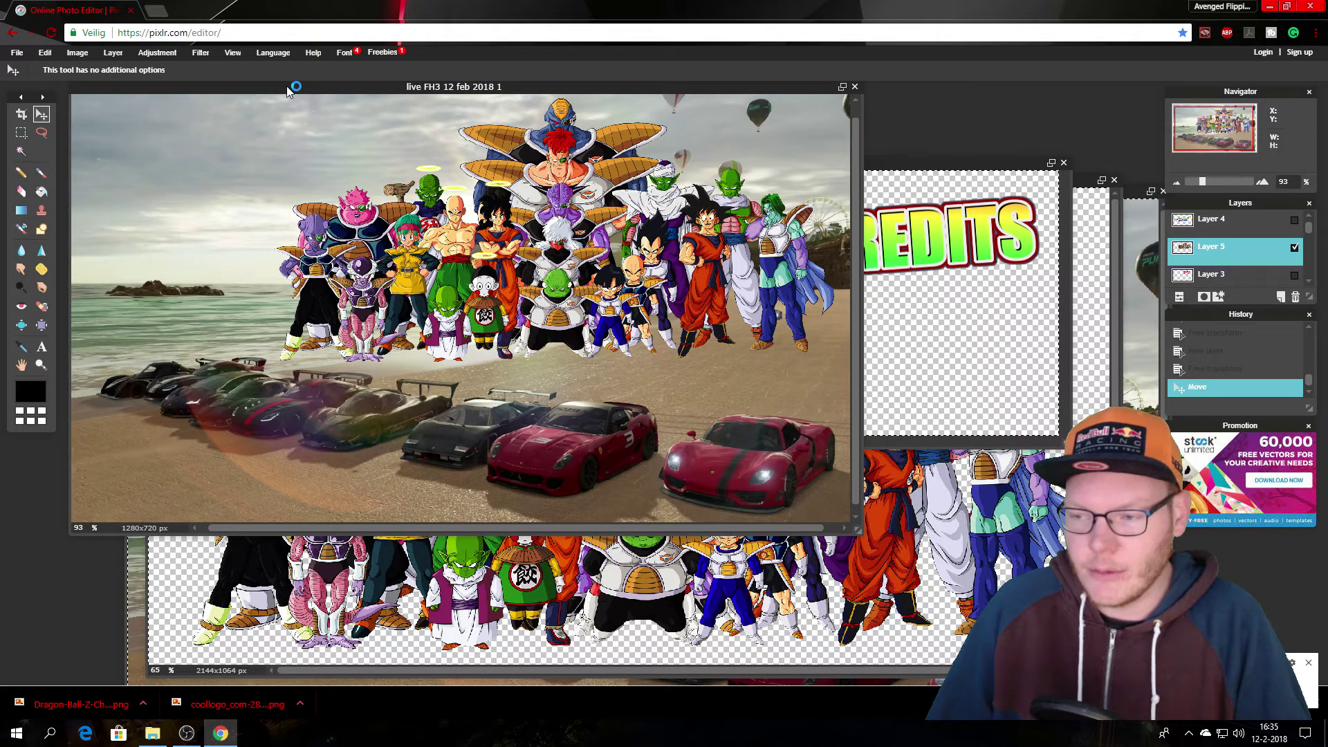
pyautogui.moveTo(287, 86); pyautogui.dragTo(306, 101)
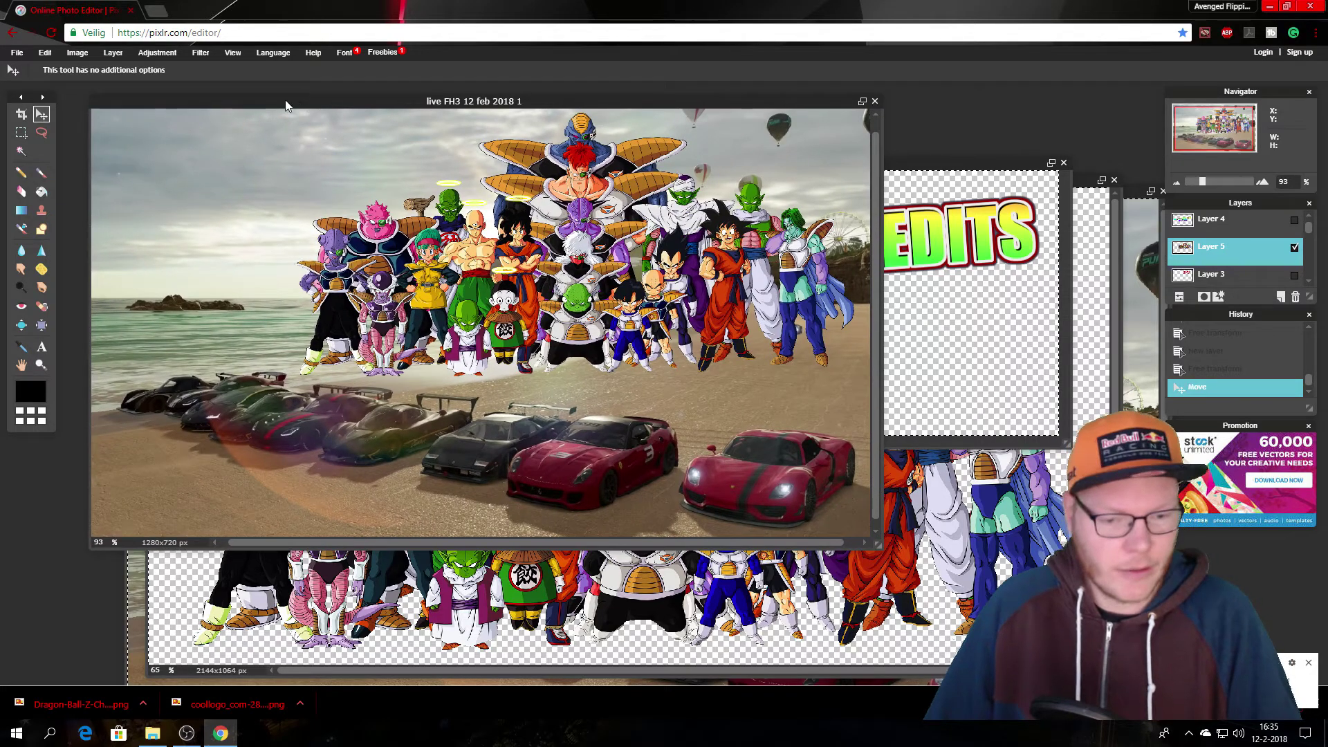